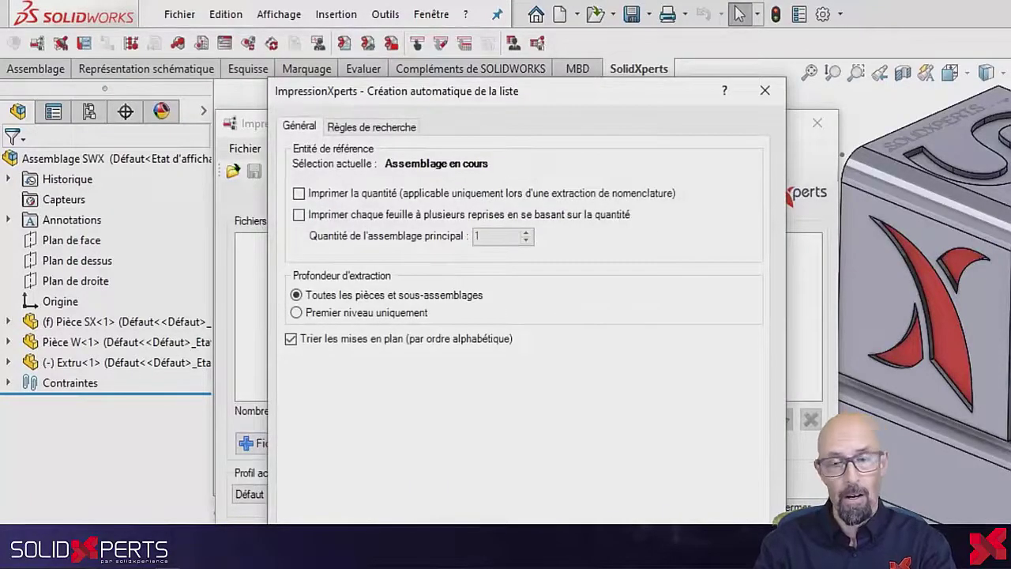
Review the automatic print list creation settings for the current assembly and for the selected drawing view
{"action": "key", "text": "Return"}
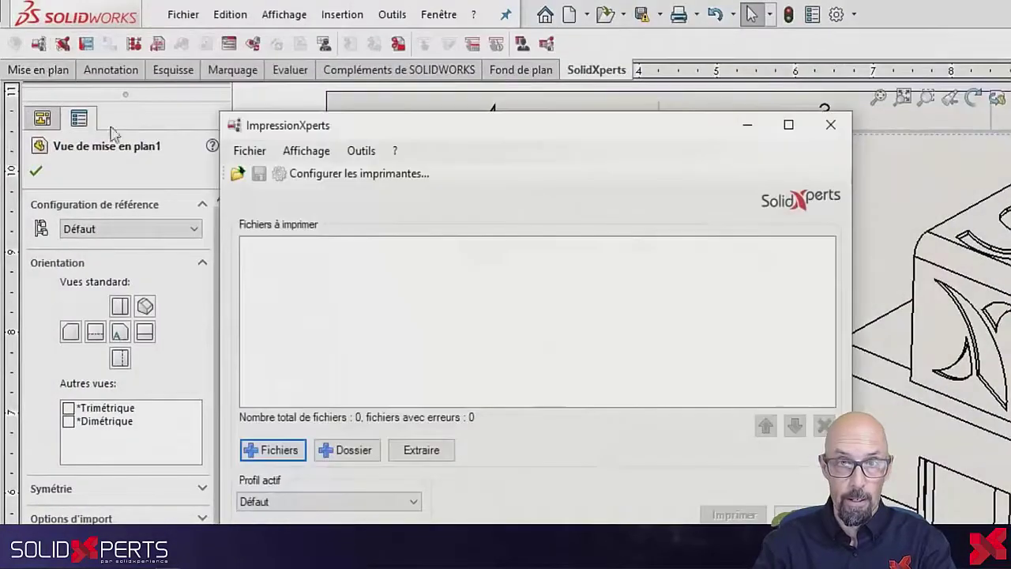
{"action": "left_click", "coordinate": [429, 452]}
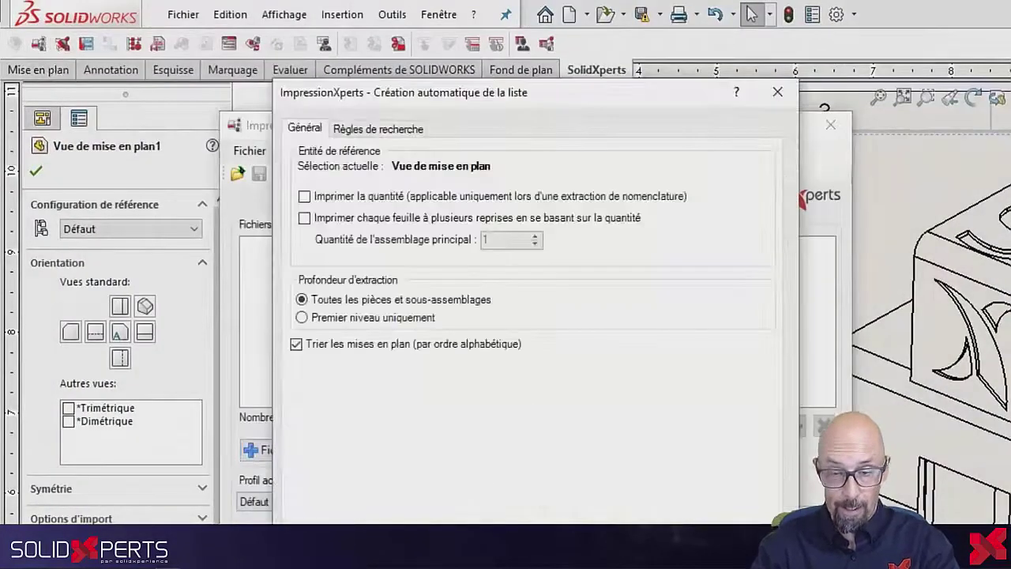
{"action": "key", "text": "Return"}
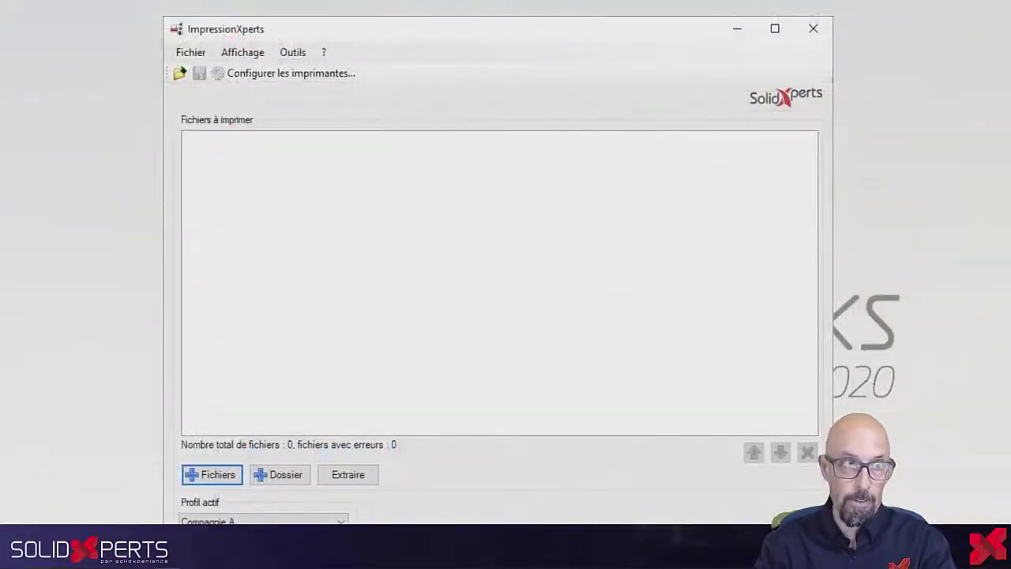
Review the configured papers and printers of the Compagnie B and Compagnie A print profiles
{"action": "left_click", "coordinate": [295, 74]}
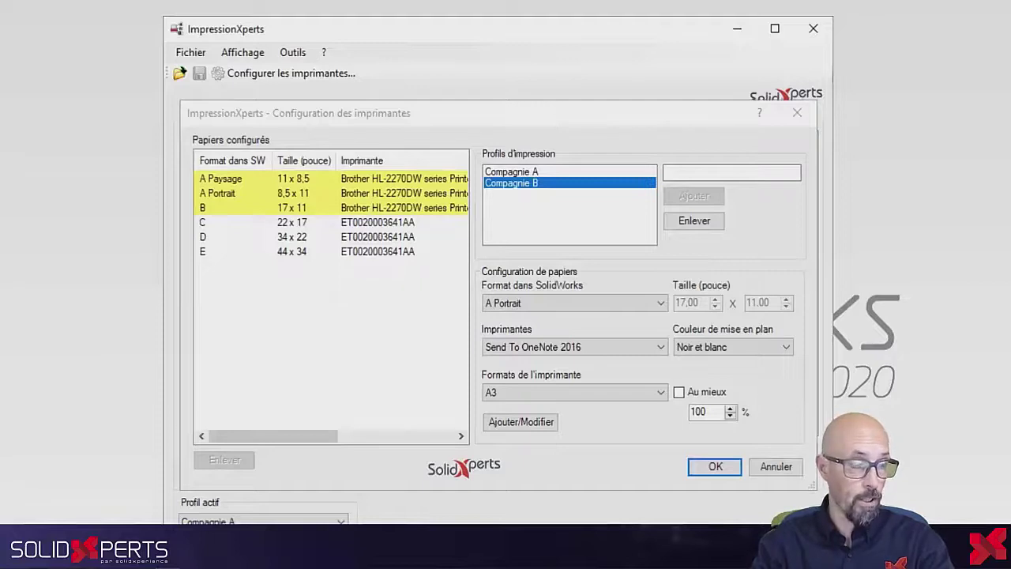
{"action": "left_click_drag", "start_coordinate": [226, 440], "coordinate": [372, 449]}
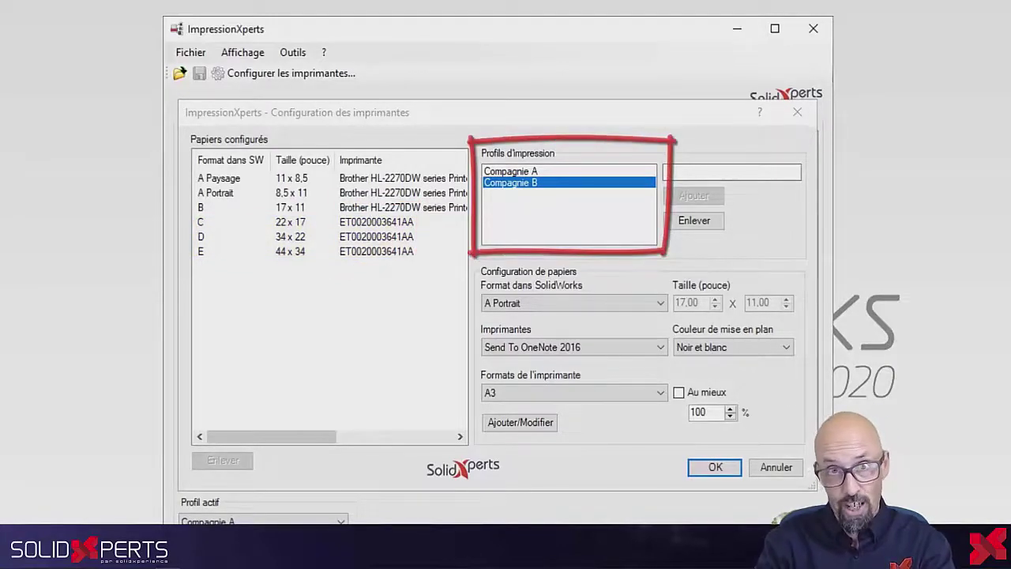
{"action": "left_click", "coordinate": [510, 171]}
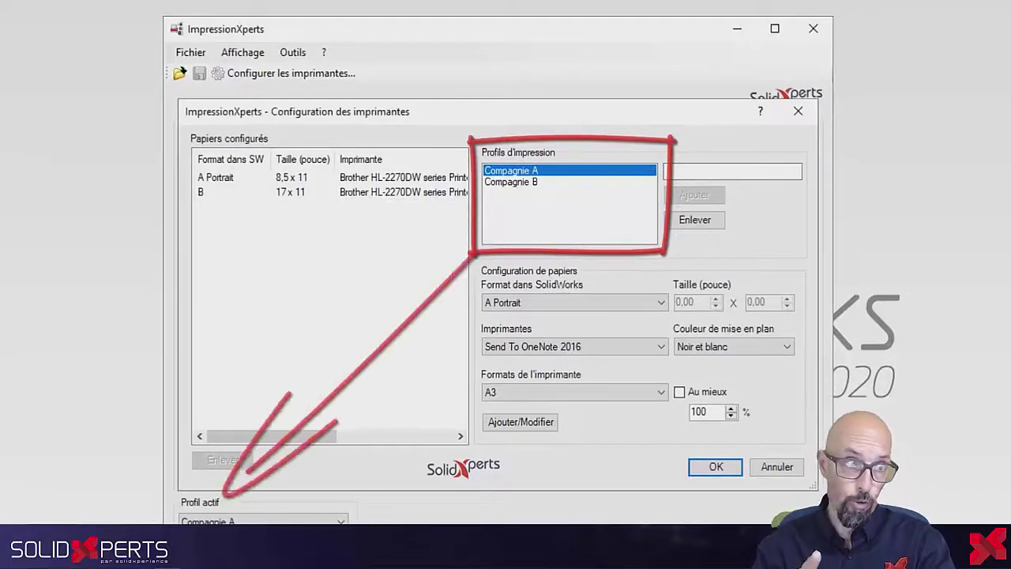
{"action": "key", "text": "Return"}
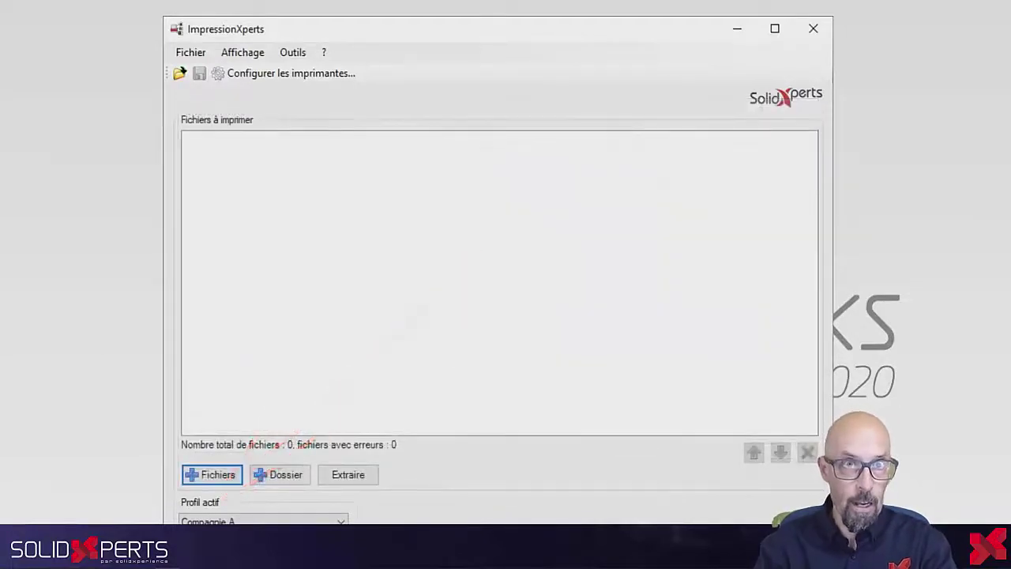
{"action": "left_click", "coordinate": [293, 52]}
{"action": "left_click", "coordinate": [422, 90]}
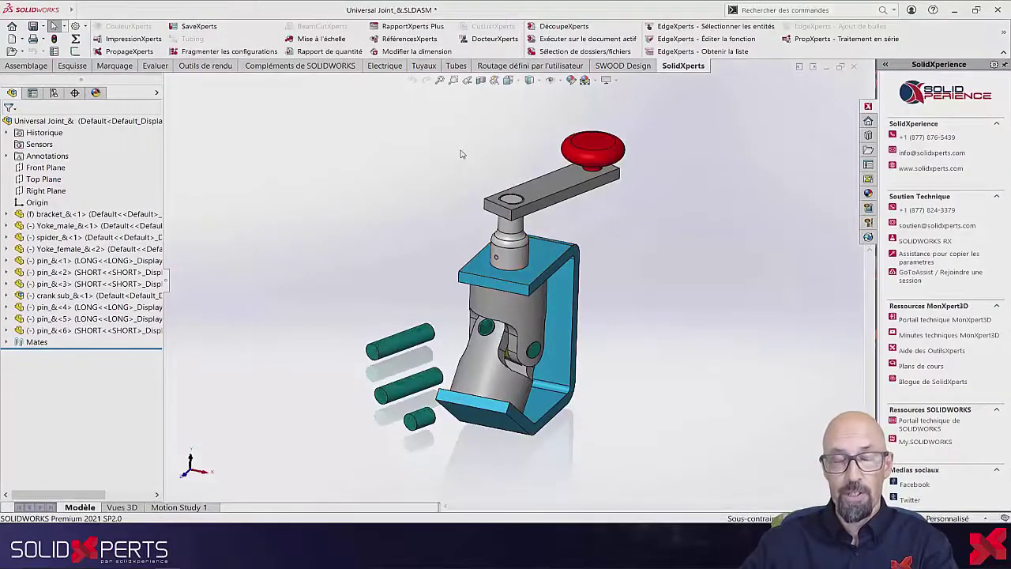
Open the blue bracket part from the universal joint assembly, examine its custom properties, and return to the assembly
{"action": "left_click", "coordinate": [477, 271]}
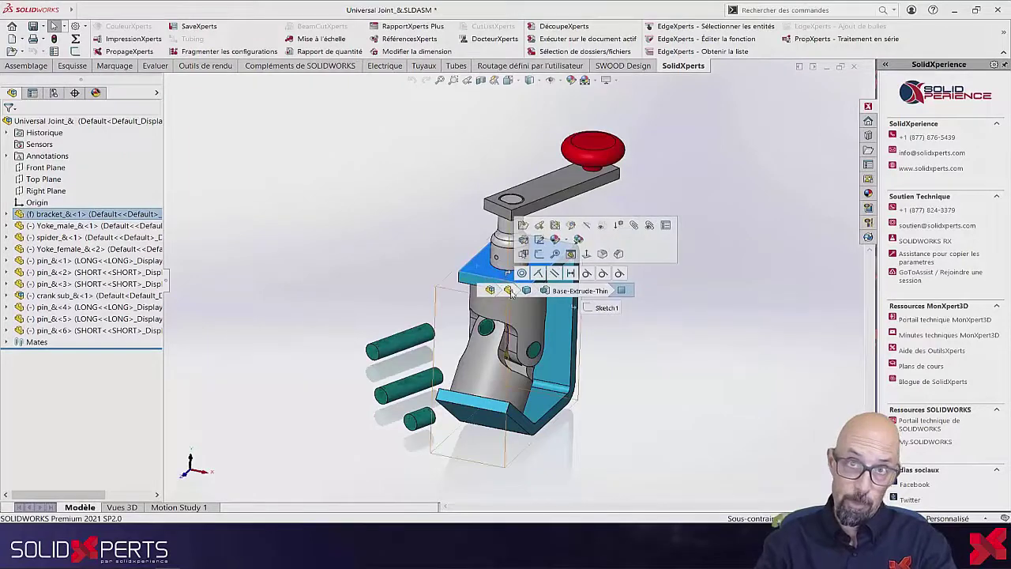
{"action": "left_click", "coordinate": [523, 240]}
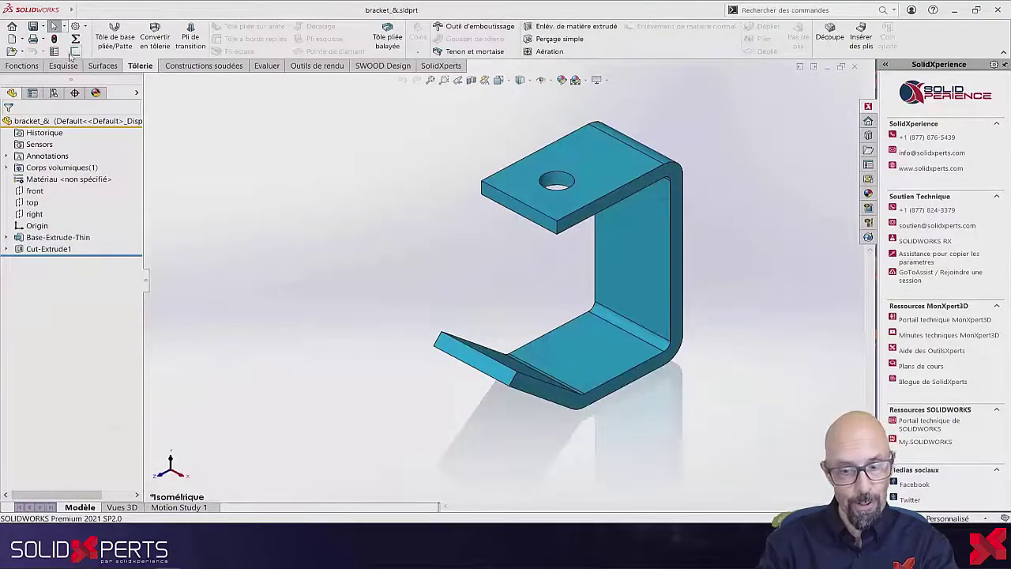
{"action": "left_click", "coordinate": [54, 50]}
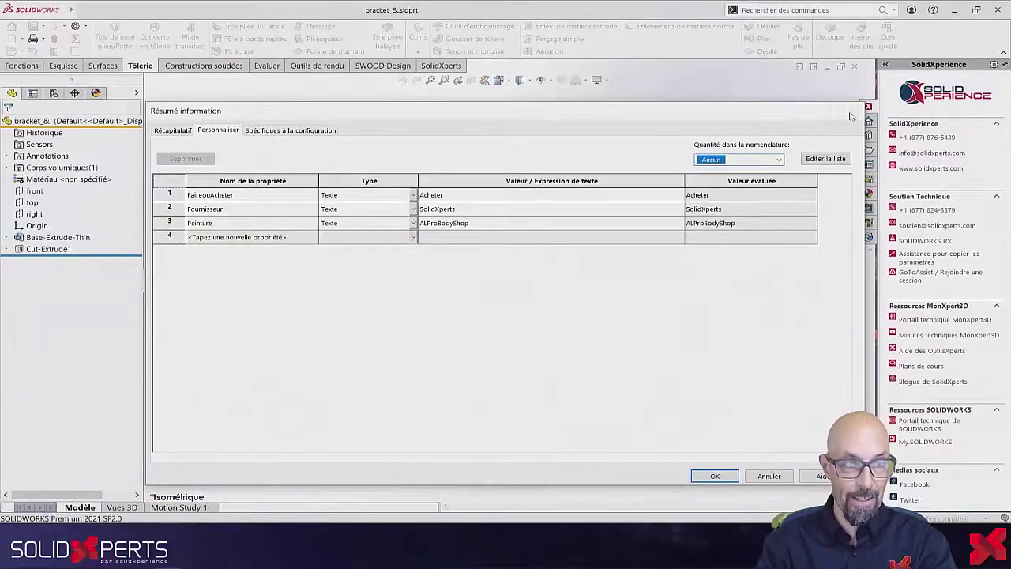
{"action": "left_click", "coordinate": [850, 114]}
{"action": "left_click", "coordinate": [854, 66]}
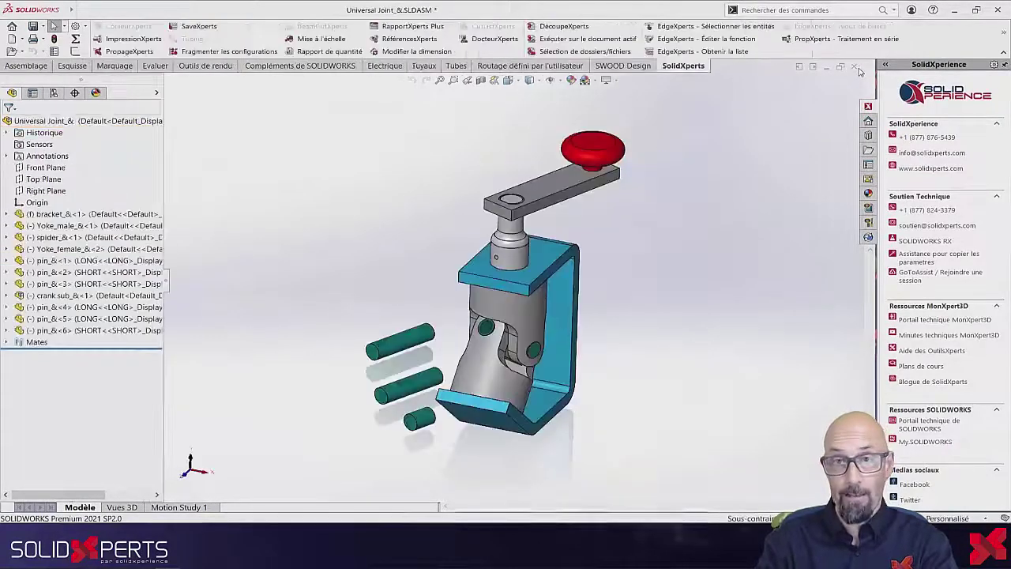
Start PropXperts batch processing and set up a search-based action that uses only the Peinture property
{"action": "left_click", "coordinate": [817, 39]}
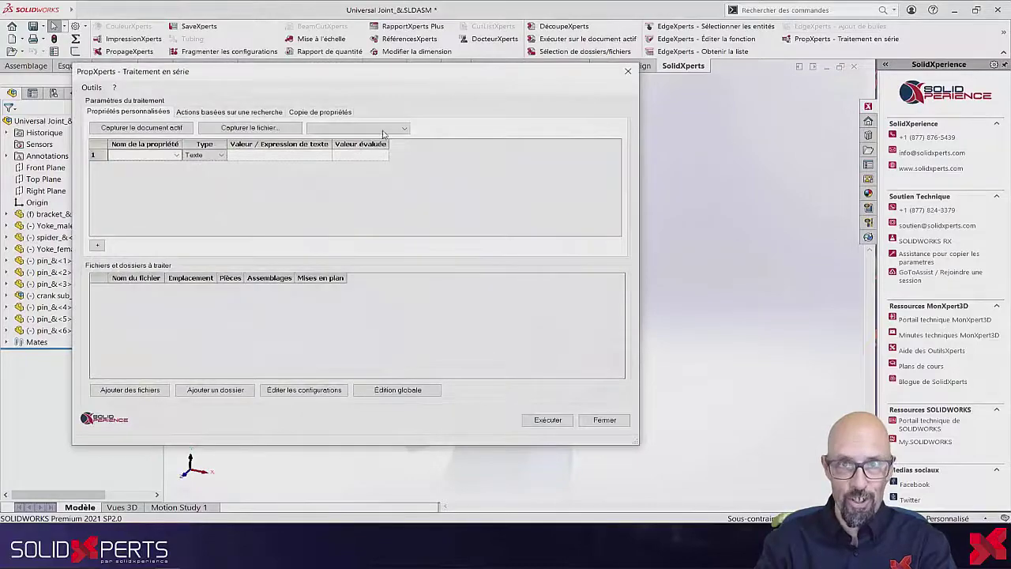
{"action": "left_click", "coordinate": [168, 128]}
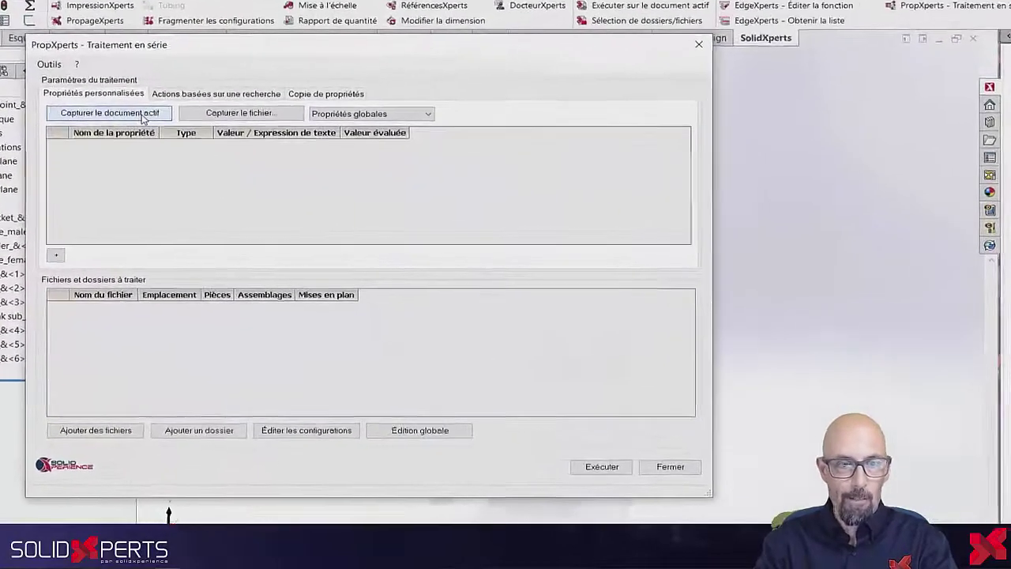
{"action": "left_click", "coordinate": [191, 92]}
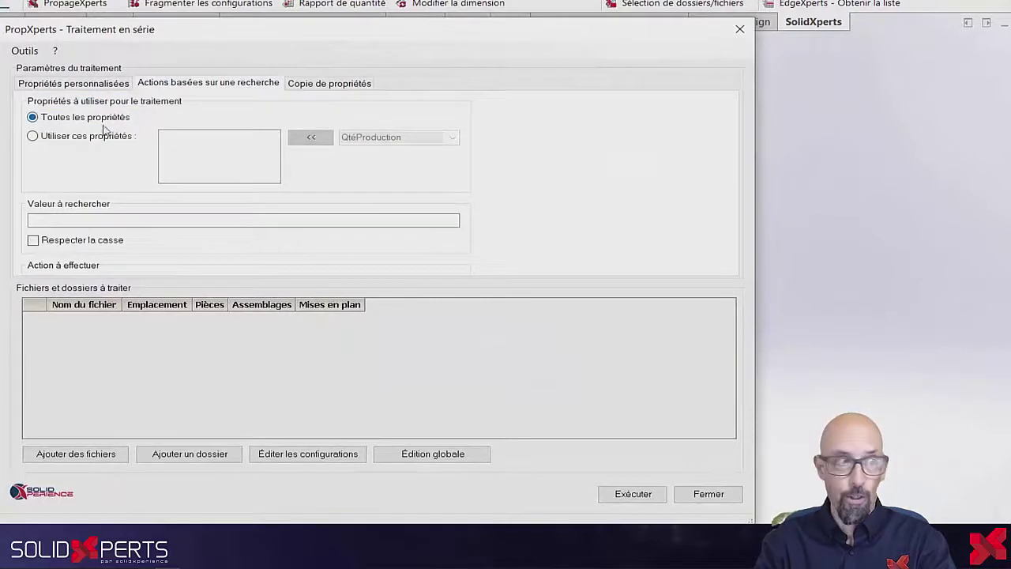
{"action": "left_click", "coordinate": [99, 137]}
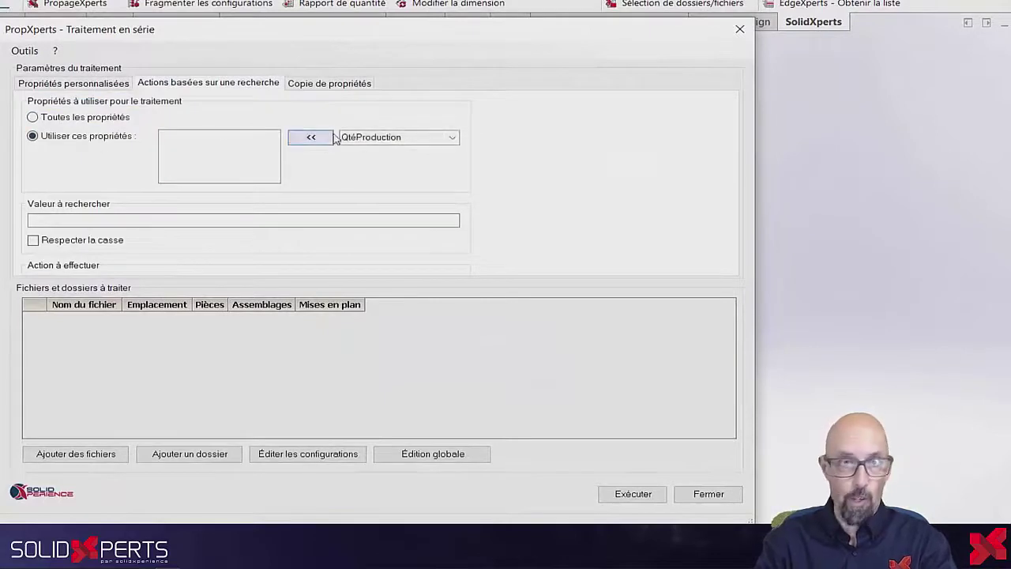
{"action": "left_click", "coordinate": [454, 138]}
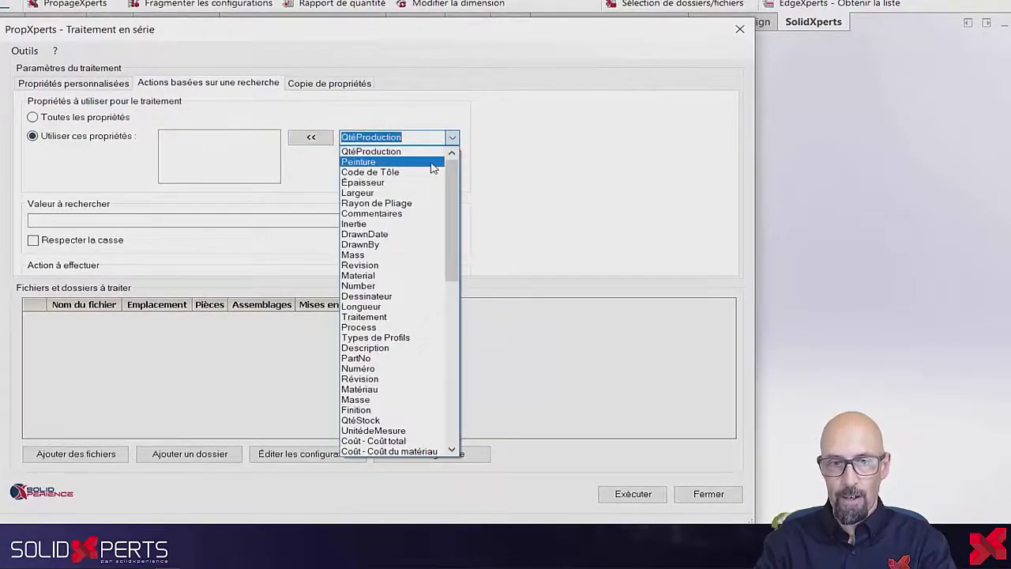
{"action": "left_click", "coordinate": [367, 161]}
{"action": "left_click", "coordinate": [311, 139]}
Set the value to search for to * and the new value to AllStarPaintShop
{"action": "left_click", "coordinate": [159, 221]}
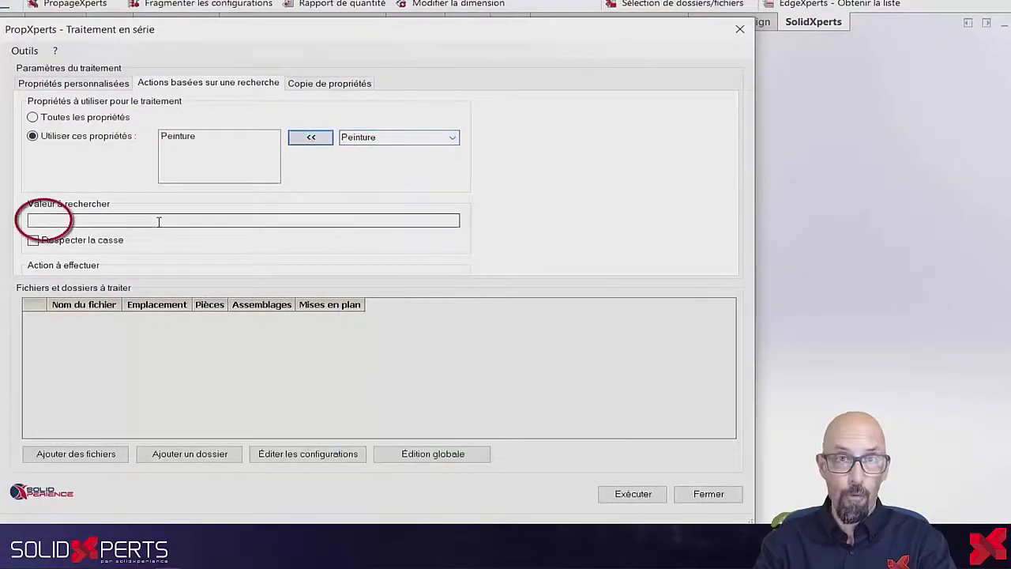
{"action": "type", "text": "*"}
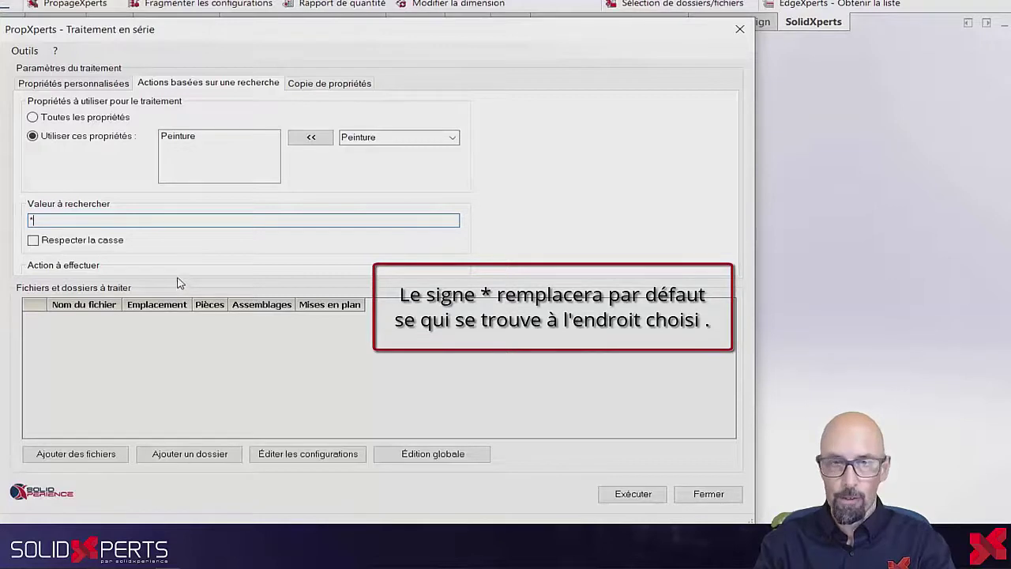
{"action": "left_click_drag", "start_coordinate": [178, 282], "coordinate": [173, 325]}
{"action": "left_click", "coordinate": [150, 281]}
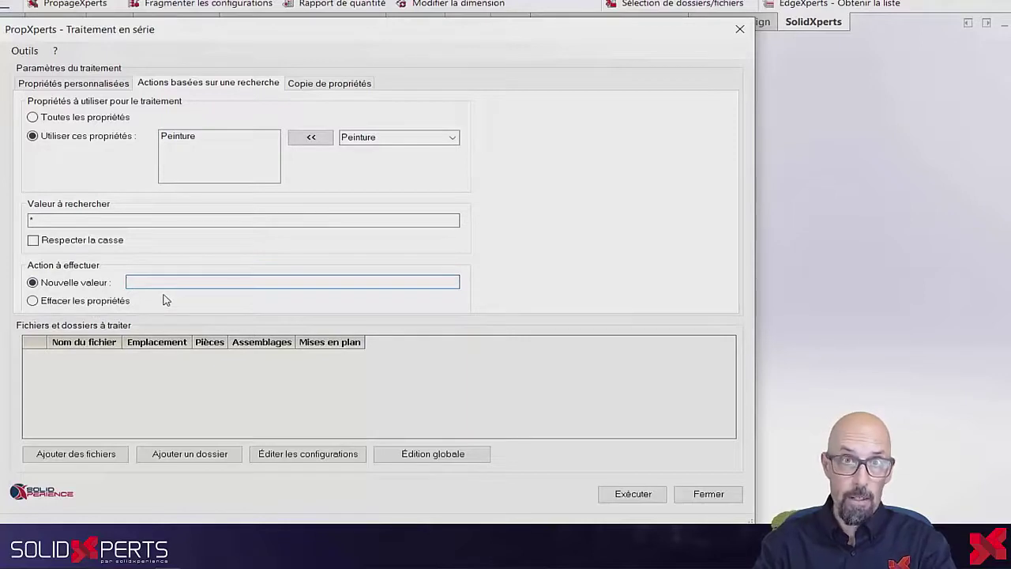
{"action": "type", "text": "AllStarPaintShop"}
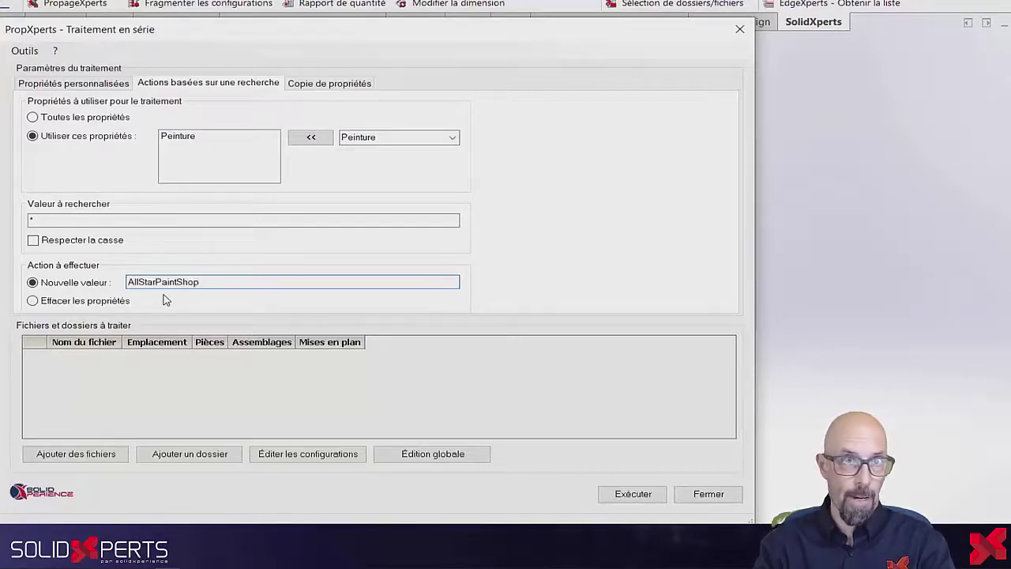
Add the bracket, crank-arm, crank-knob, crank-shaft, pin, spider, Yoke_female and Yoke_male part files from the Universal Joint folder to the batch
{"action": "left_click", "coordinate": [106, 458]}
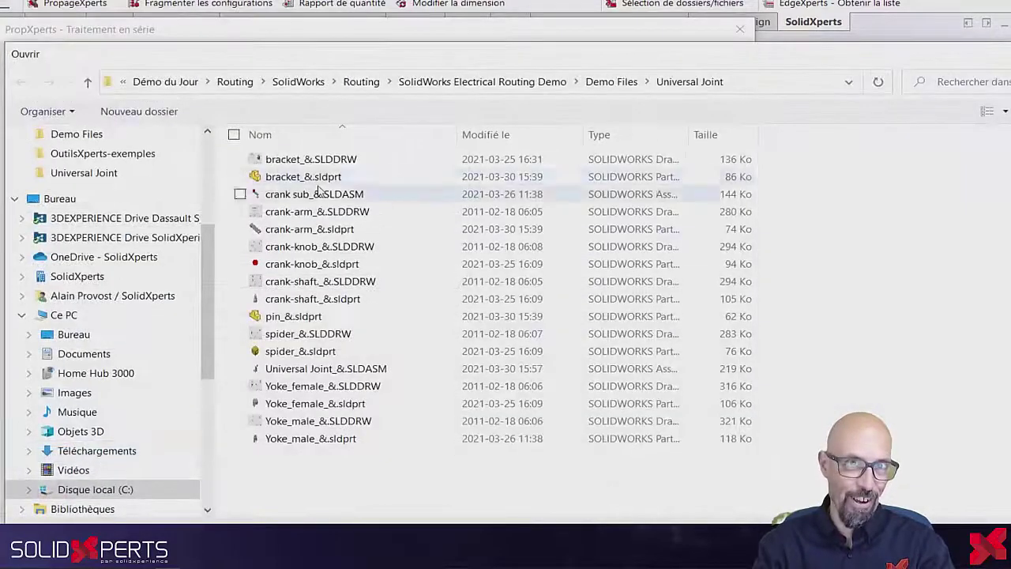
{"action": "left_click", "coordinate": [322, 179]}
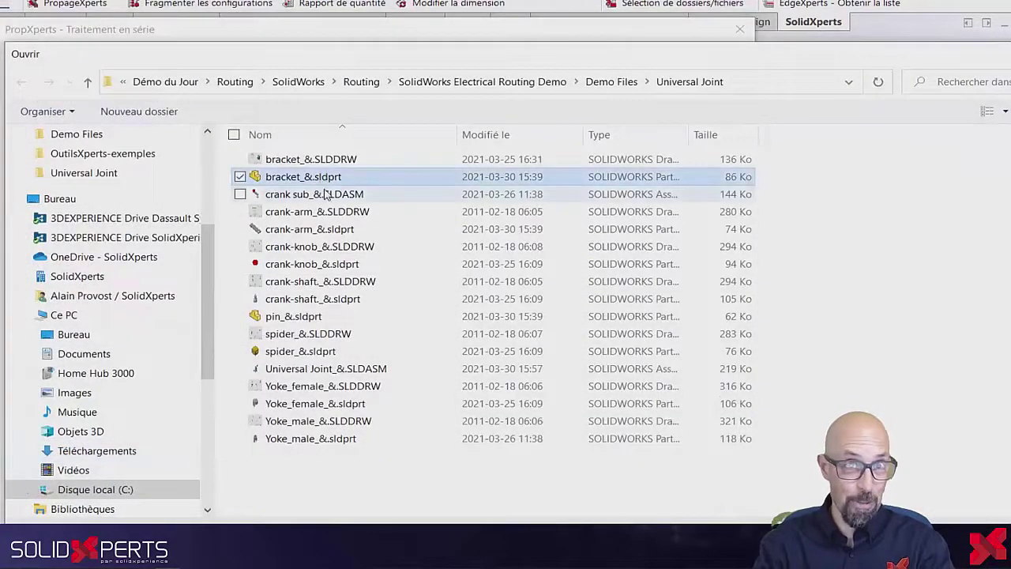
{"action": "left_click", "coordinate": [326, 231], "text": "ctrl"}
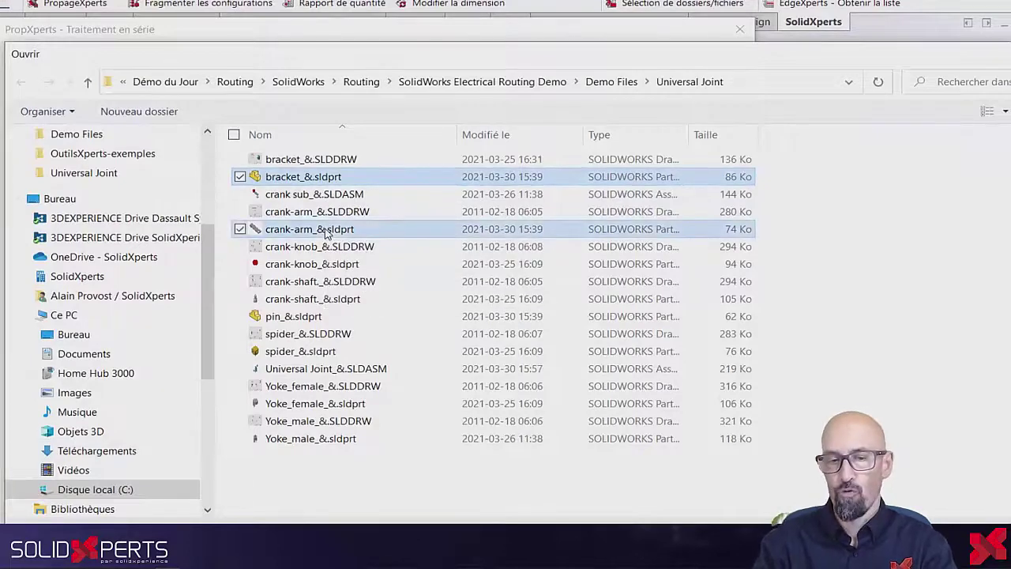
{"action": "left_click", "coordinate": [328, 266], "text": "ctrl"}
{"action": "left_click", "coordinate": [326, 300], "text": "ctrl"}
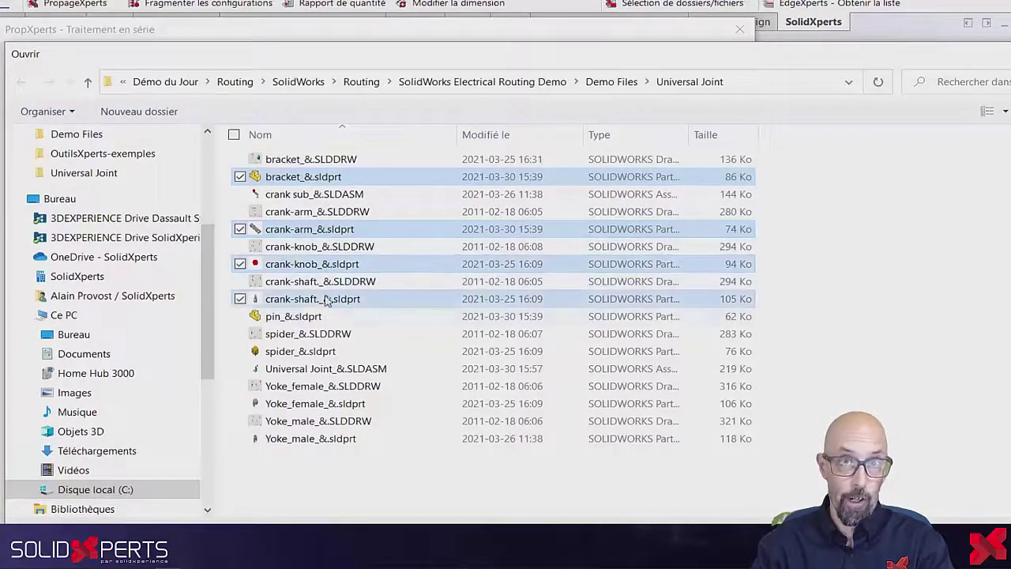
{"action": "left_click", "coordinate": [319, 317], "text": "ctrl"}
{"action": "left_click", "coordinate": [329, 352], "text": "ctrl"}
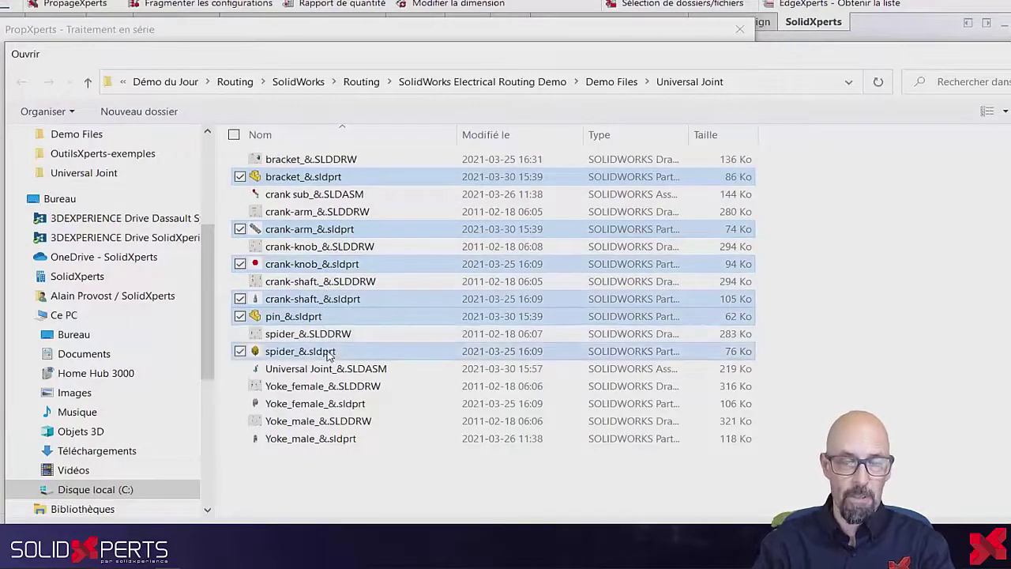
{"action": "left_click", "coordinate": [320, 405], "text": "ctrl"}
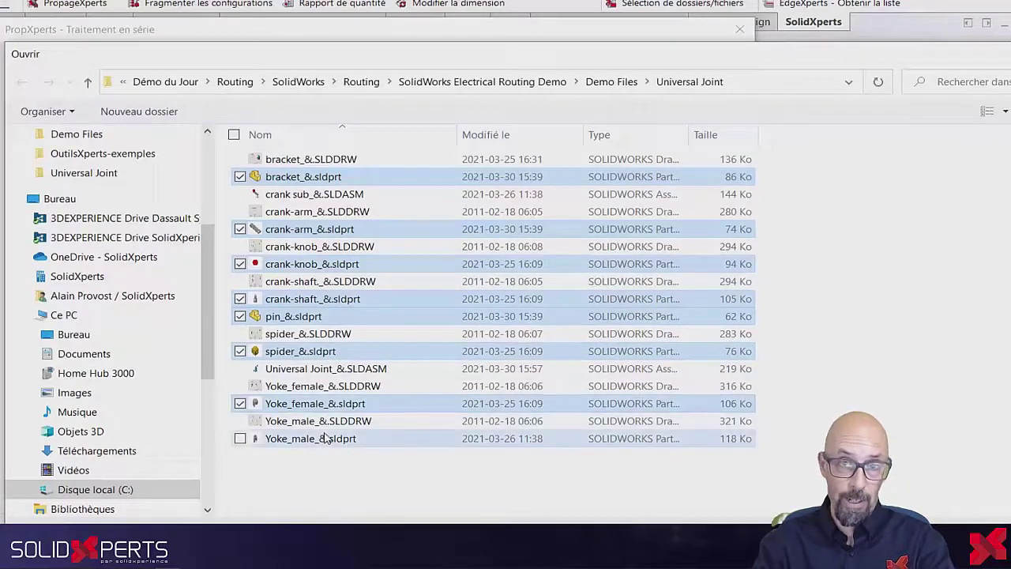
{"action": "left_click", "coordinate": [328, 440], "text": "ctrl"}
{"action": "key", "text": "Return"}
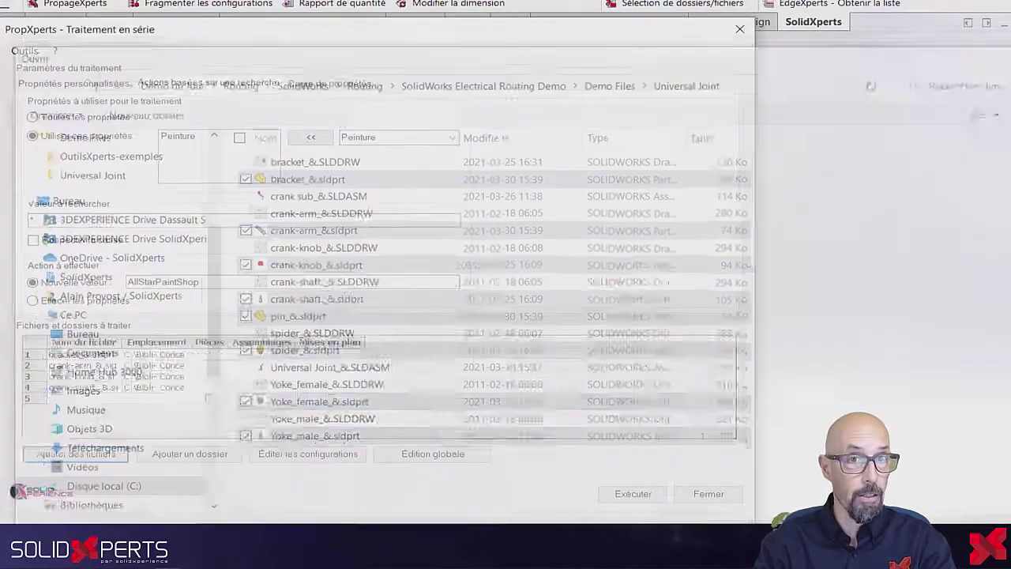
Apply a global edit to the listed part files and run the batch property replacement on them
{"action": "left_click", "coordinate": [464, 455]}
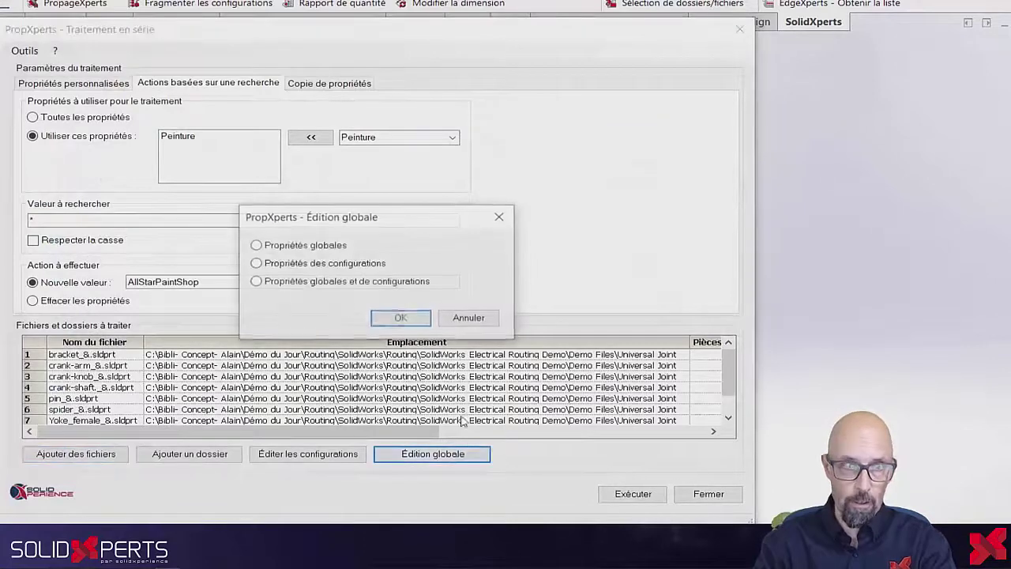
{"action": "left_click", "coordinate": [393, 317]}
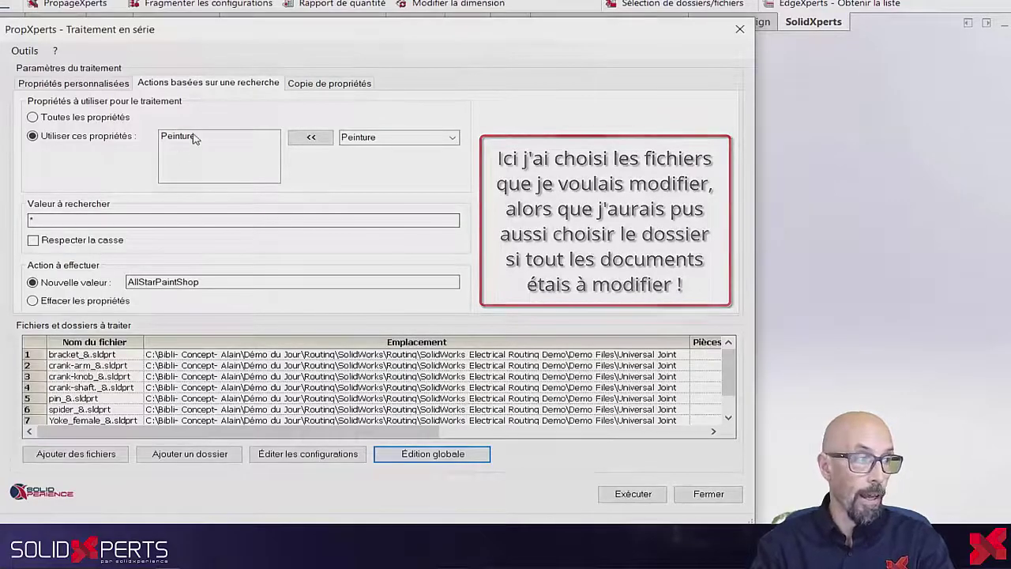
{"action": "left_click", "coordinate": [633, 496]}
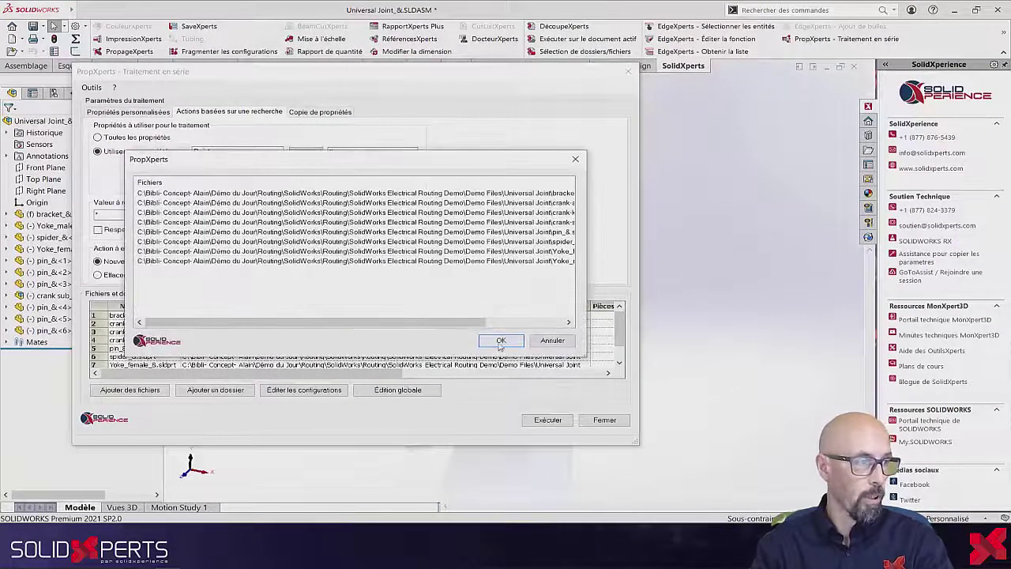
{"action": "left_click", "coordinate": [501, 340]}
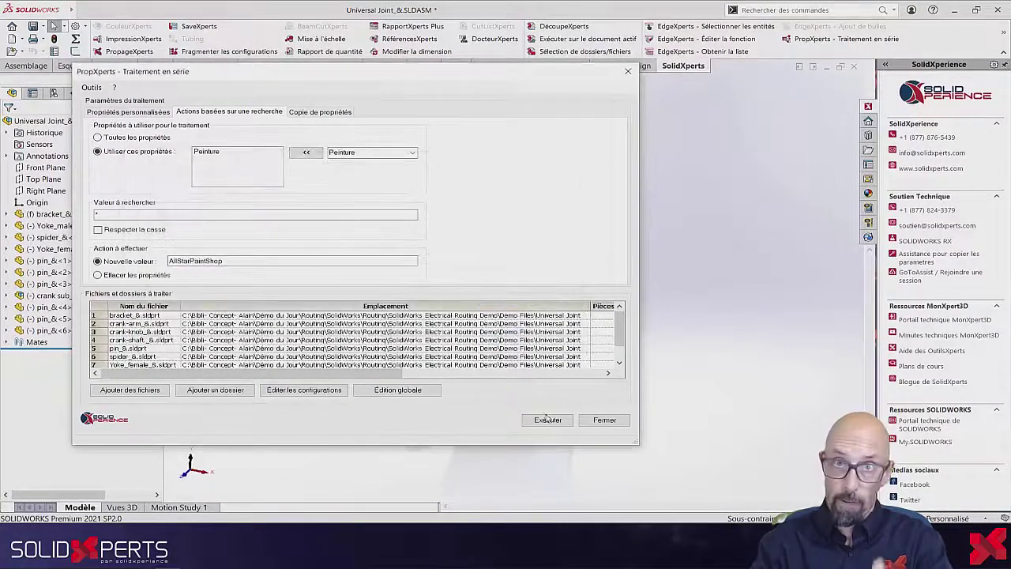
{"action": "left_click", "coordinate": [601, 420]}
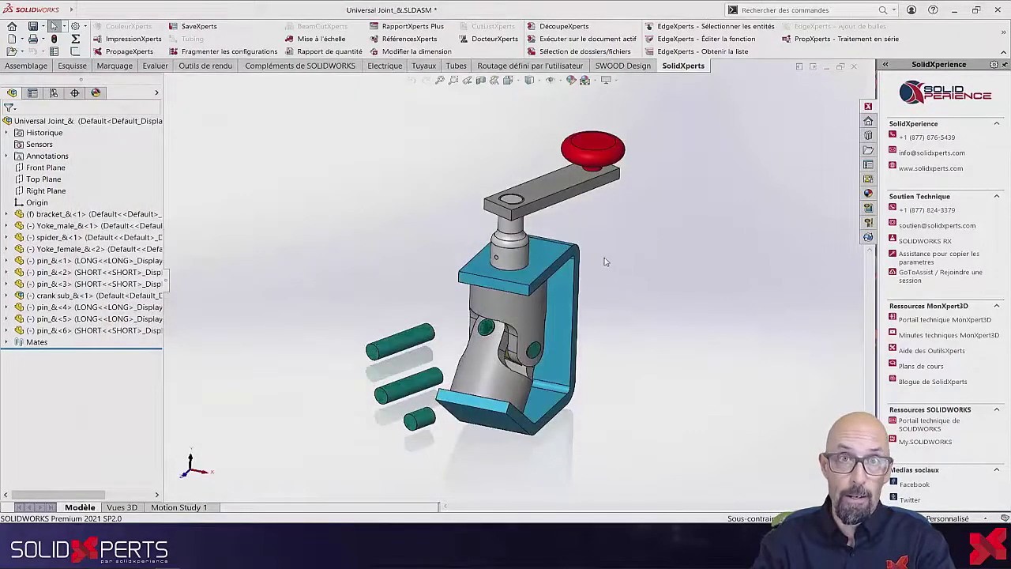
Open the crank-arm part from the assembly, check the Peinture value in its custom properties, and close the part
{"action": "left_click", "coordinate": [553, 192]}
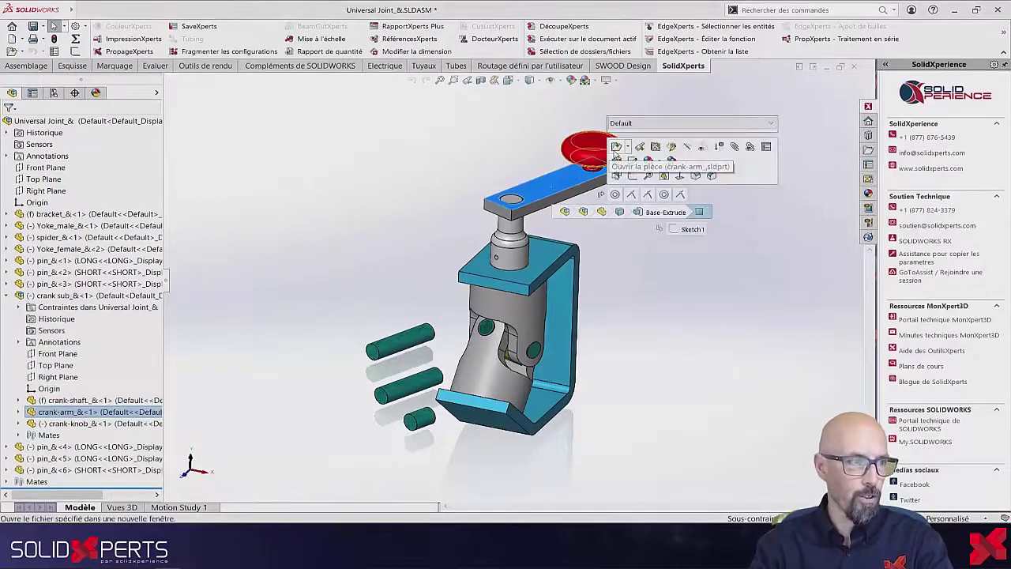
{"action": "left_click", "coordinate": [602, 194]}
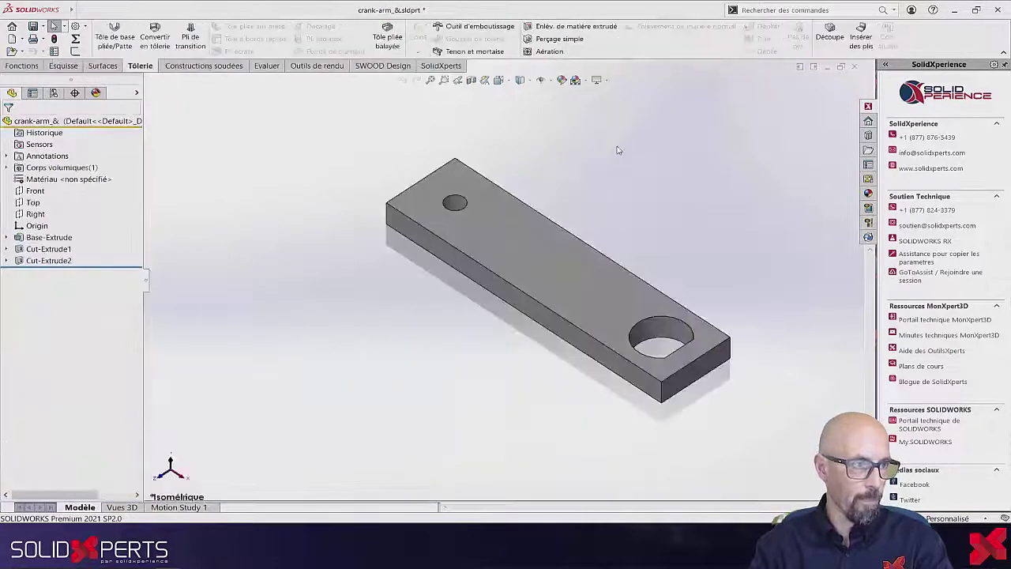
{"action": "left_click", "coordinate": [55, 52]}
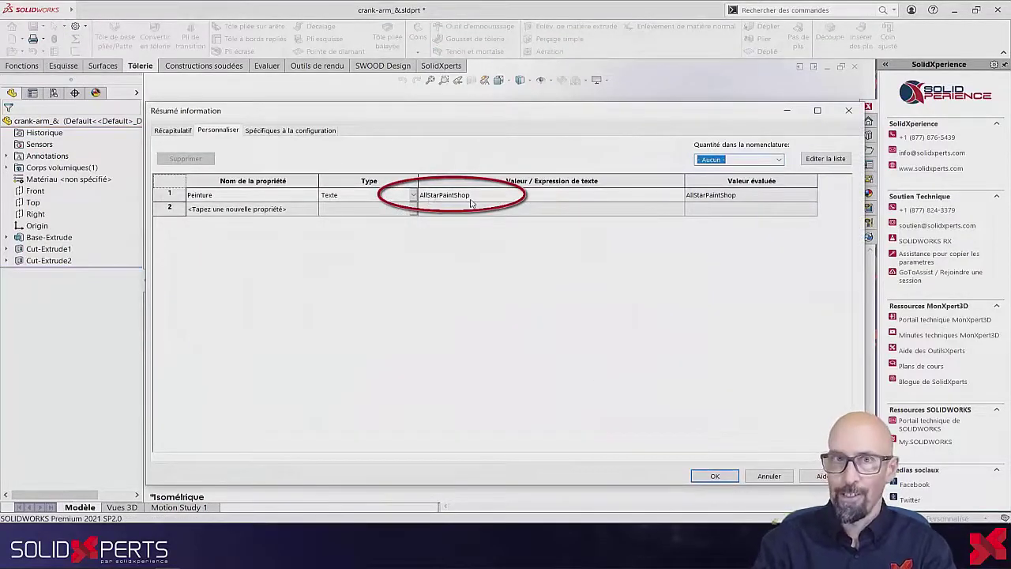
{"action": "left_click", "coordinate": [849, 110]}
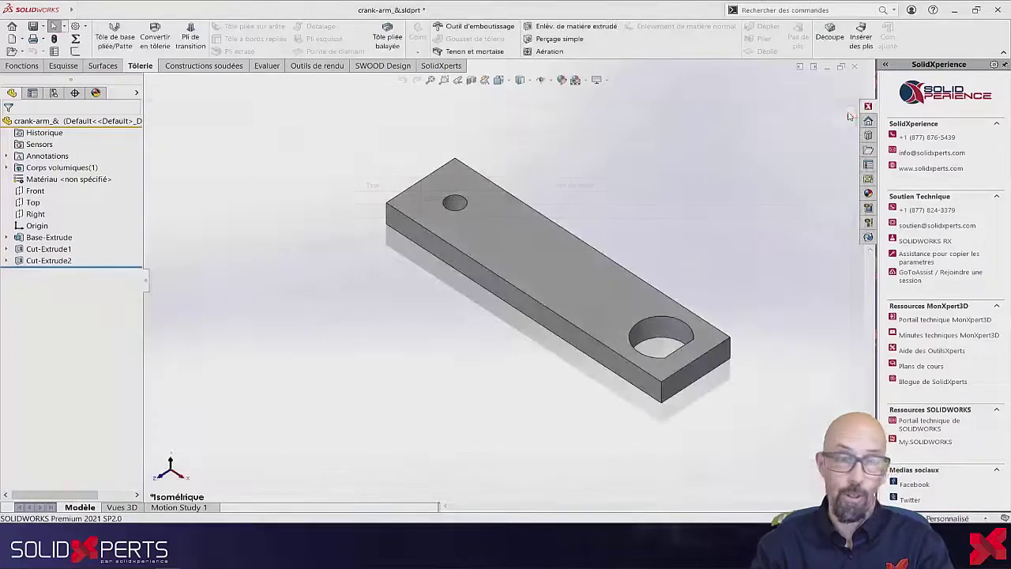
{"action": "left_click", "coordinate": [854, 66]}
Open the bracket part from the assembly, inspect its Peinture custom property, and return to the assembly
{"action": "left_click", "coordinate": [532, 266]}
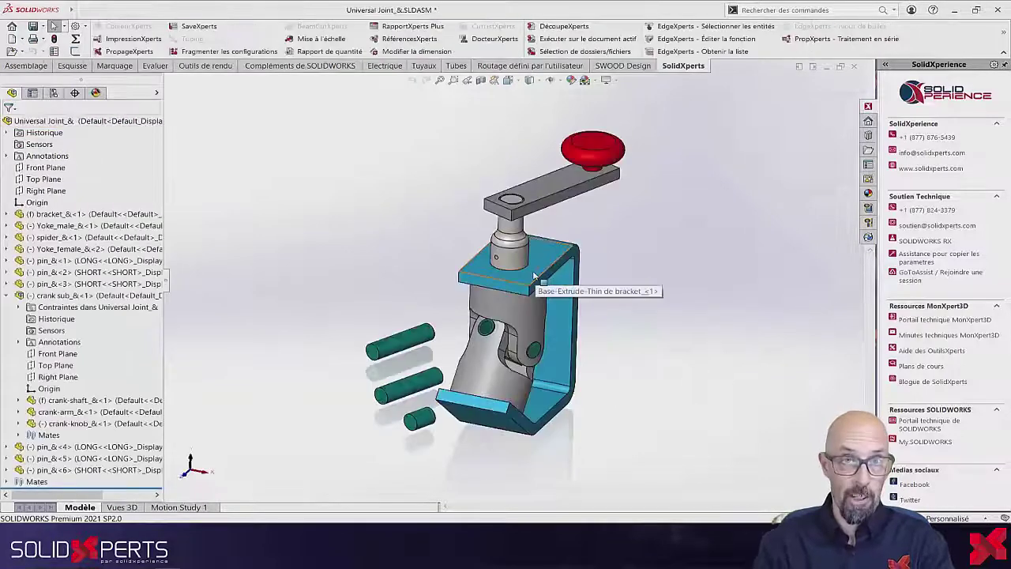
{"action": "left_click", "coordinate": [535, 270]}
{"action": "left_click", "coordinate": [579, 231]}
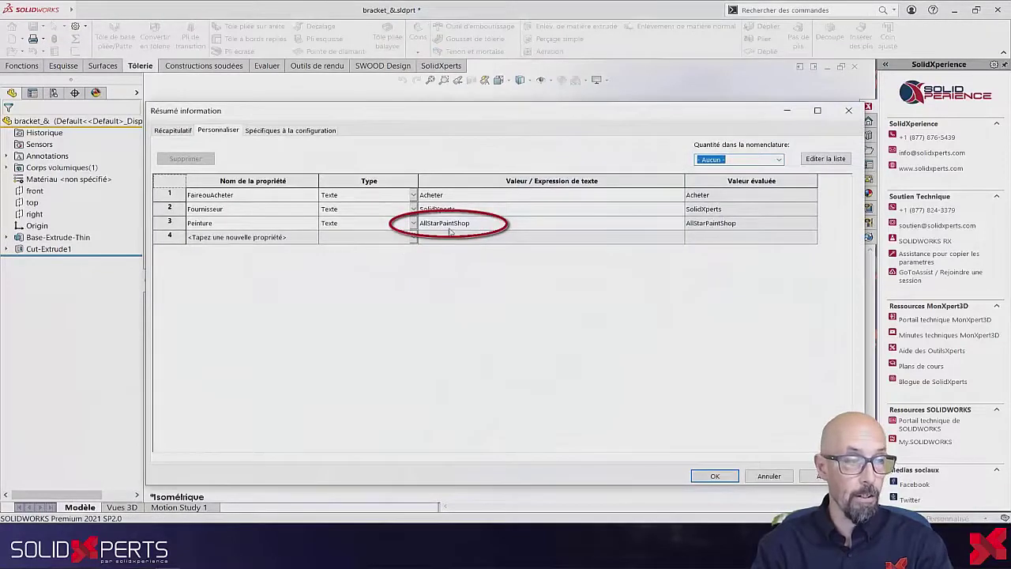
{"action": "left_click", "coordinate": [849, 110]}
{"action": "left_click", "coordinate": [854, 66]}
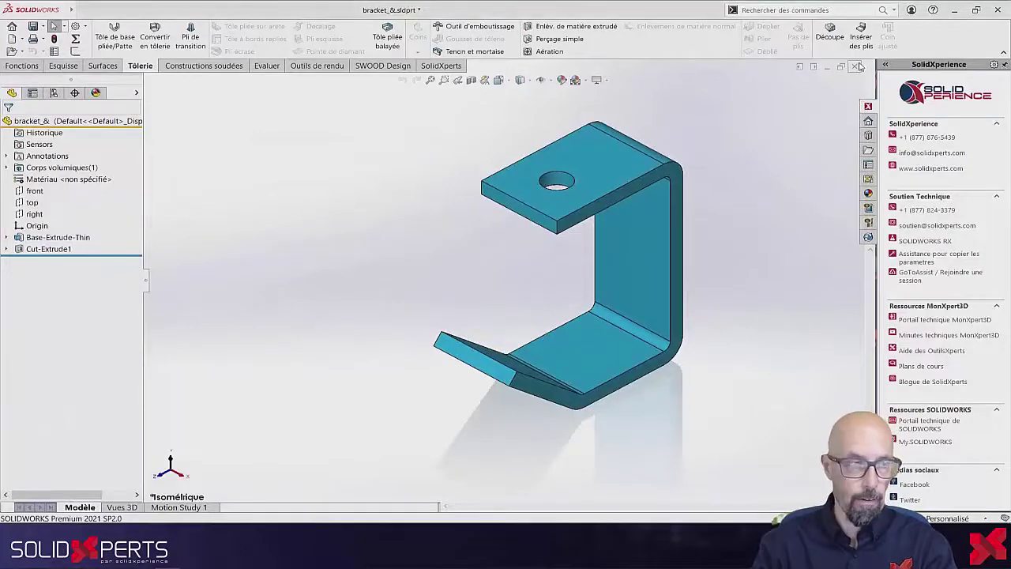
{"action": "left_click", "coordinate": [552, 269]}
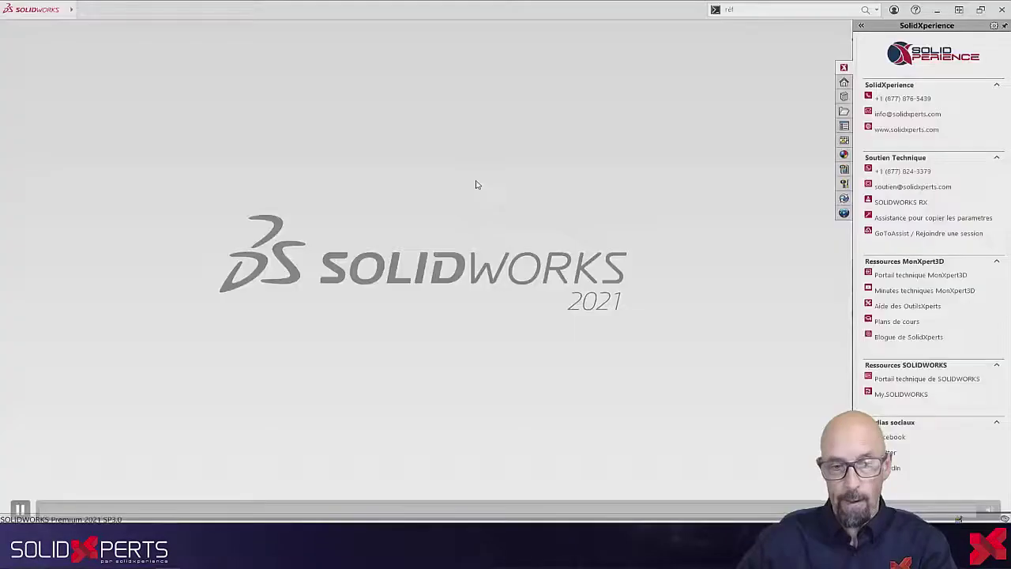
Enter réf in the command search and start the RéférencesXperts tool from the SolidXperts add-ins
{"action": "left_click", "coordinate": [731, 10]}
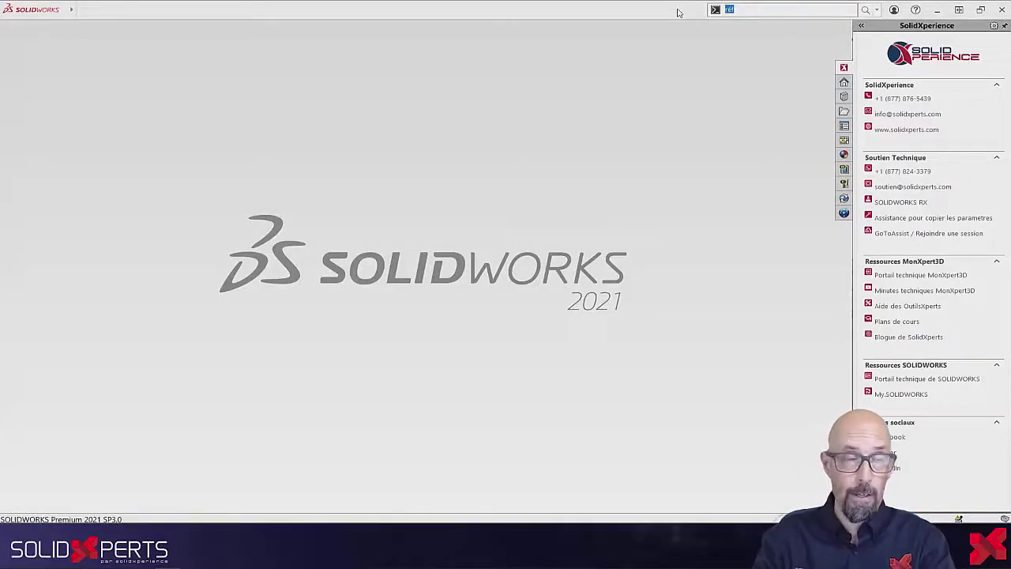
{"action": "type", "text": "réf"}
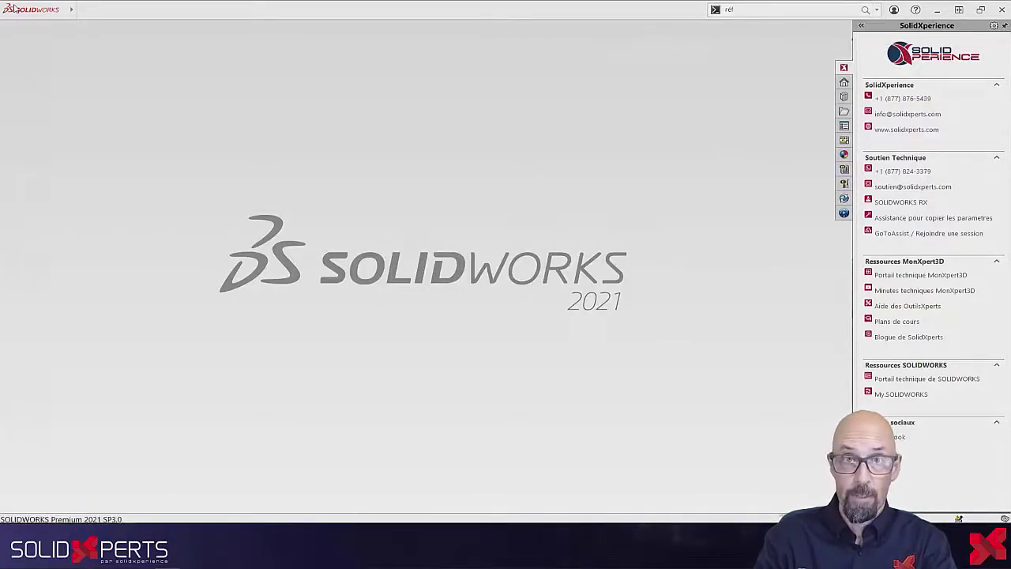
{"action": "mouse_move", "coordinate": [13, 7]}
{"action": "left_click", "coordinate": [152, 10]}
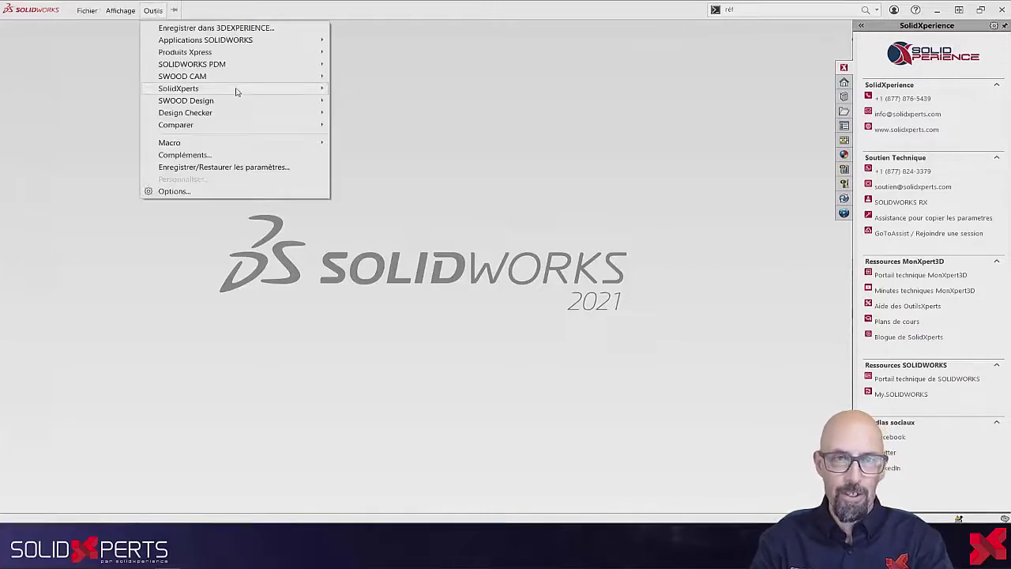
{"action": "mouse_move", "coordinate": [237, 89]}
{"action": "mouse_move", "coordinate": [421, 92]}
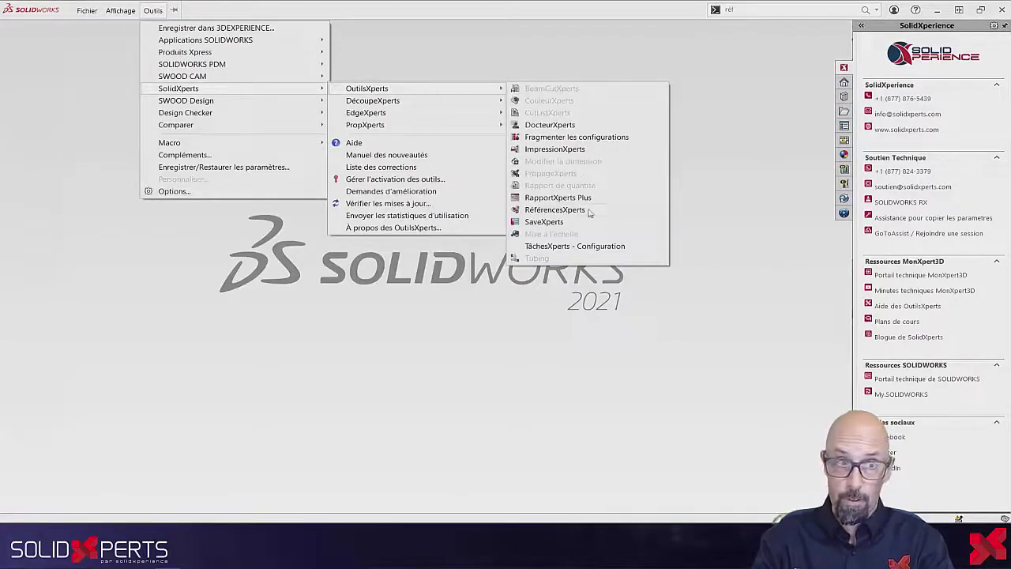
{"action": "left_click", "coordinate": [557, 209]}
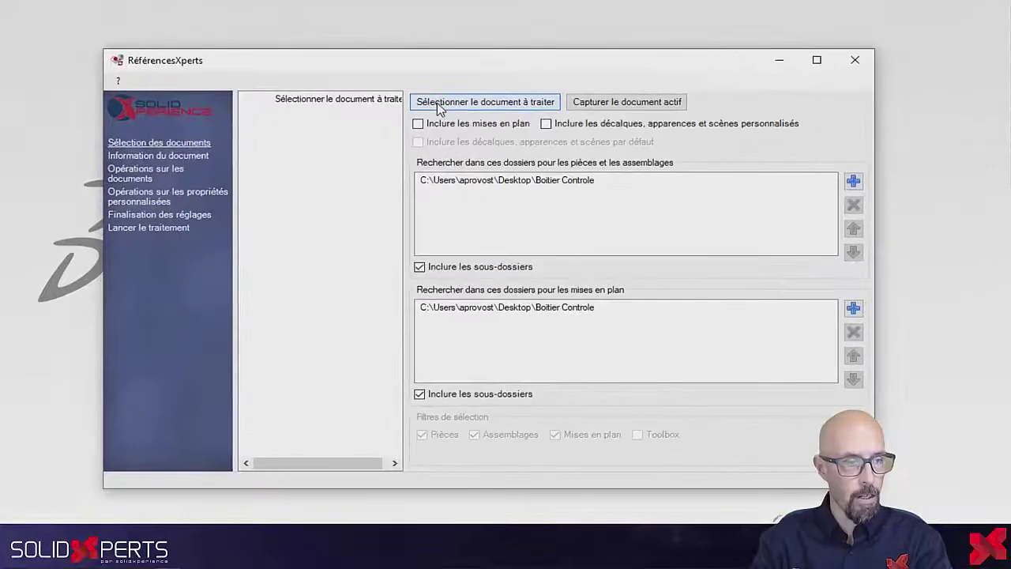
Load Boitier de Contrôle.SLDASM from the desktop folder Boitier Controle as the document to process
{"action": "left_click", "coordinate": [436, 103]}
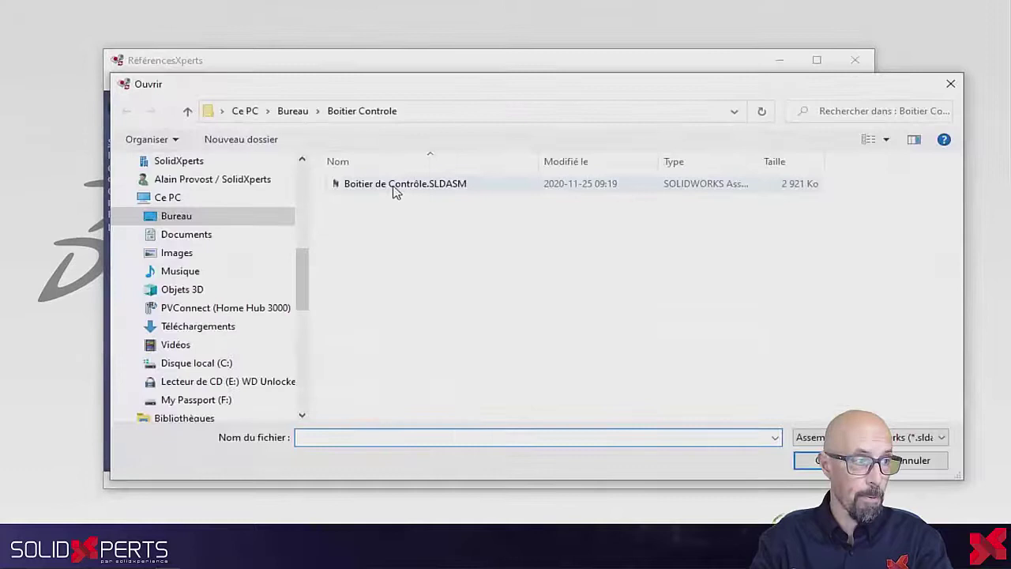
{"action": "left_click", "coordinate": [290, 112]}
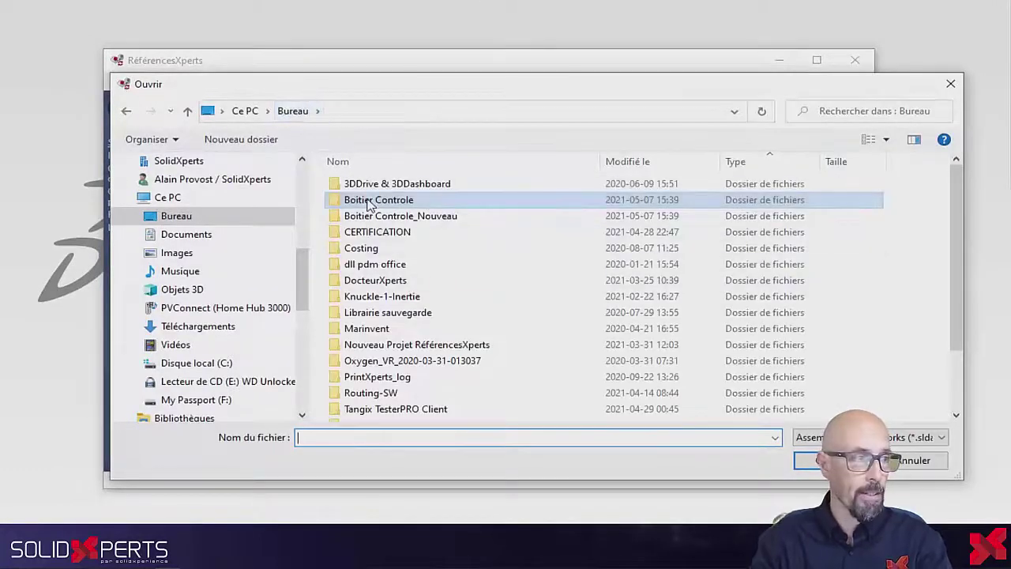
{"action": "double_click", "coordinate": [369, 201]}
{"action": "left_click", "coordinate": [368, 185]}
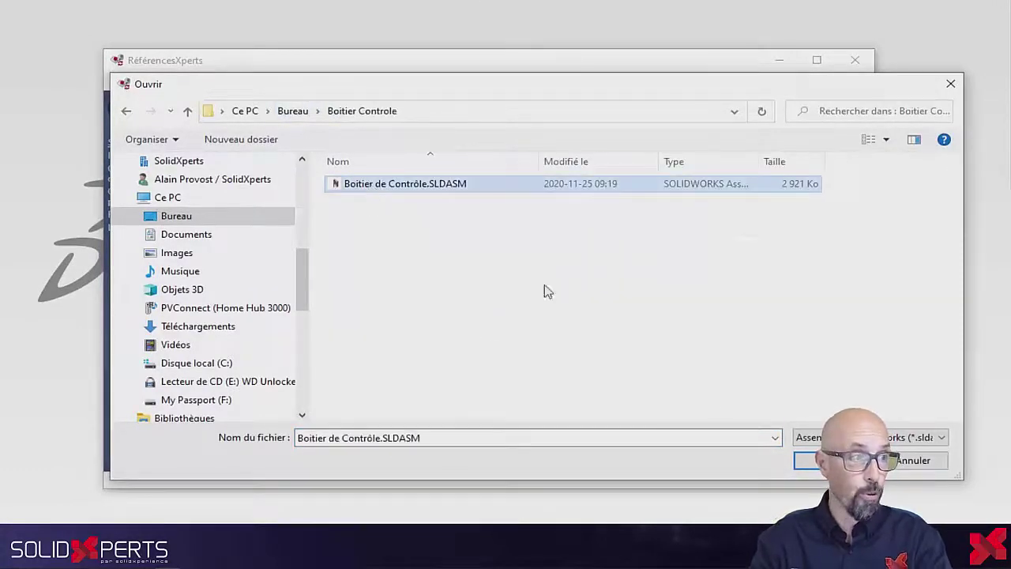
{"action": "left_click", "coordinate": [814, 460]}
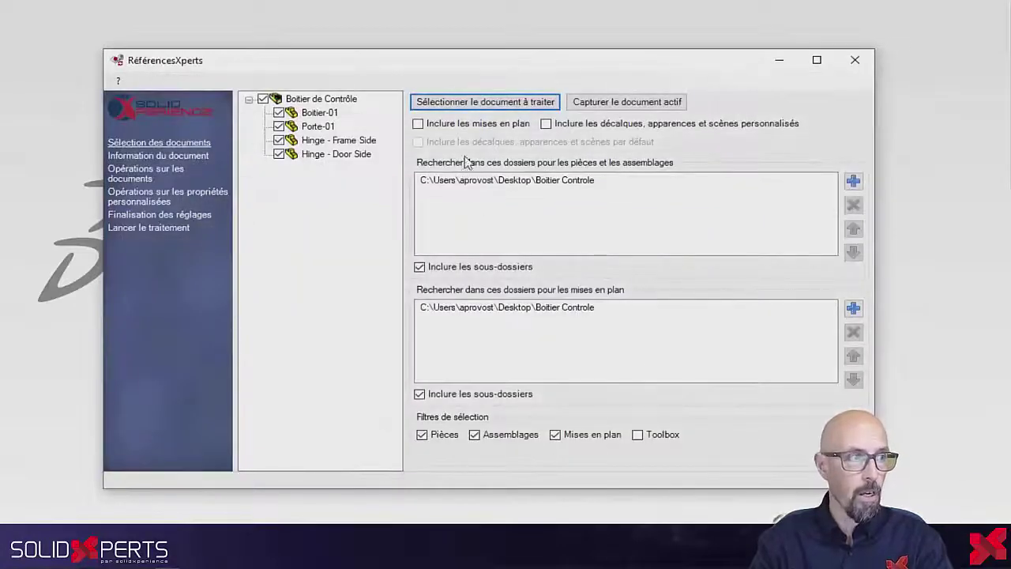
Include the drawings in the processing and view the document information of the Boitier de Contrôle assembly
{"action": "left_click", "coordinate": [458, 124]}
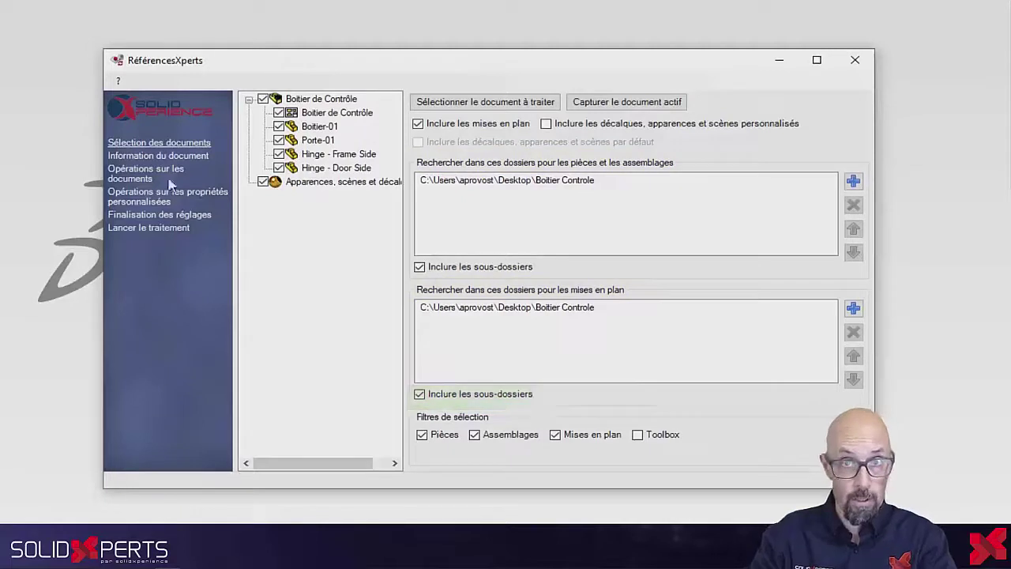
{"action": "left_click", "coordinate": [158, 157]}
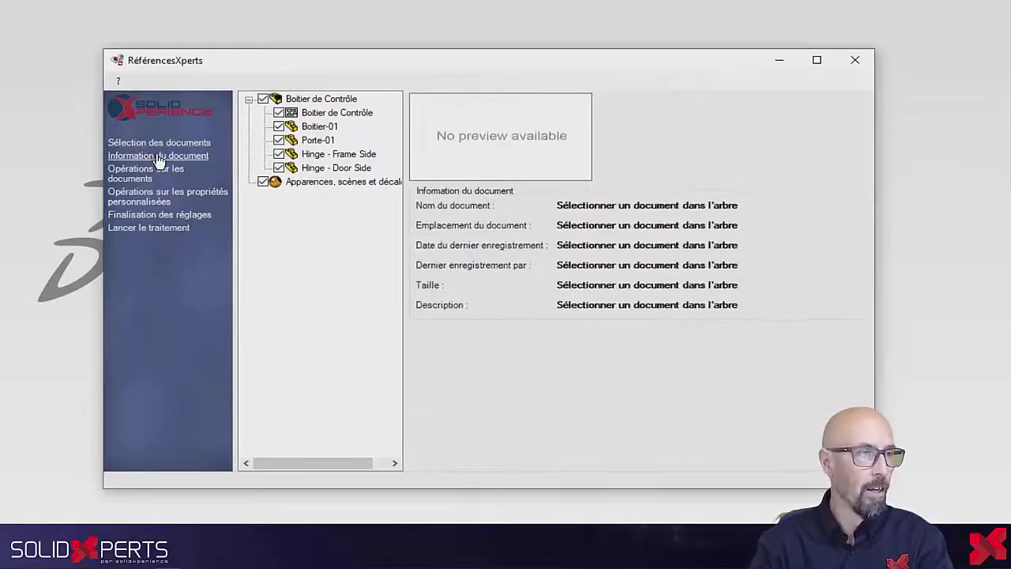
{"action": "left_click", "coordinate": [289, 98]}
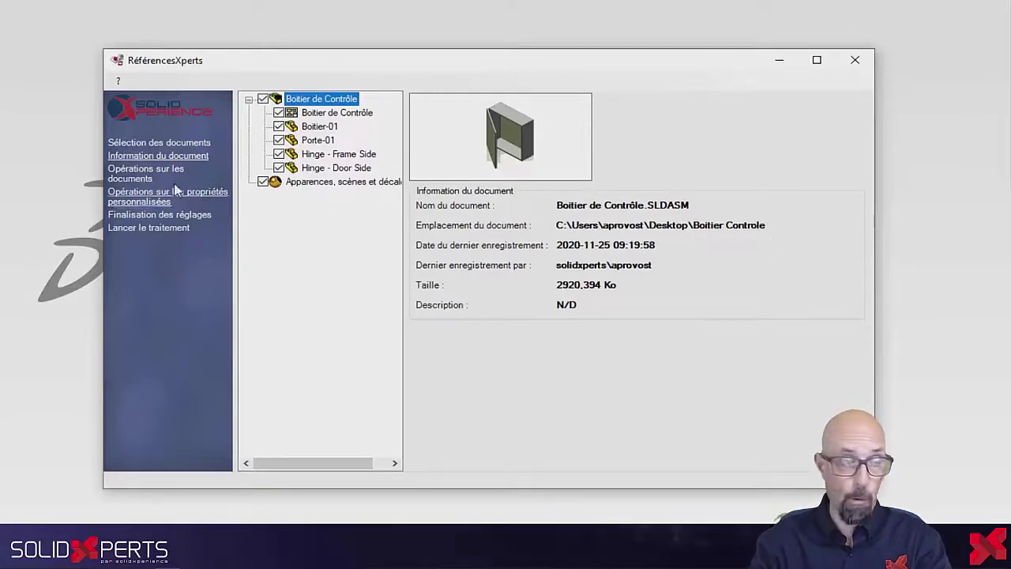
Add a document-name action that always adds the prefix "REFXperts -" to the copied files
{"action": "left_click", "coordinate": [124, 178]}
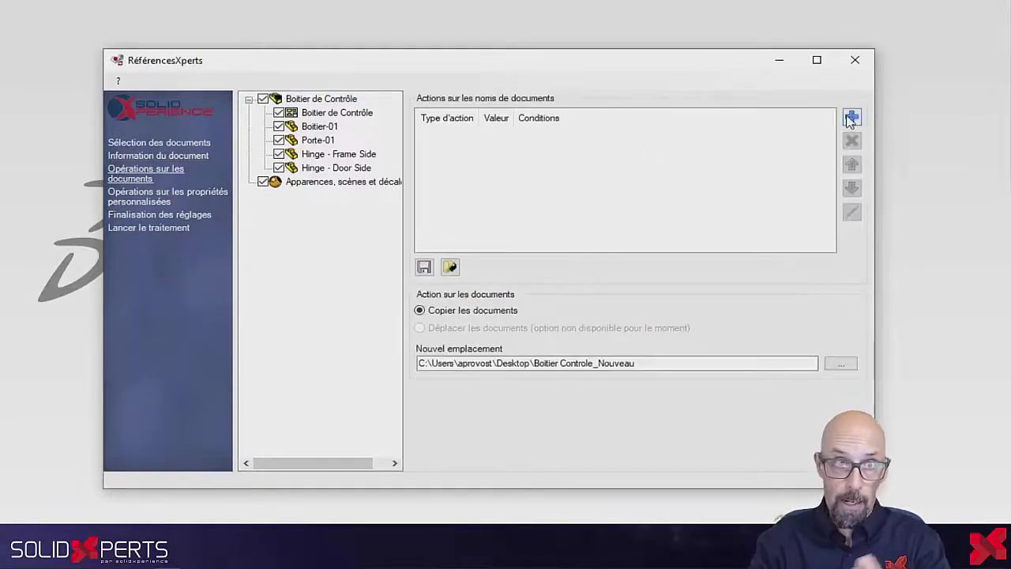
{"action": "left_click", "coordinate": [851, 117]}
{"action": "left_click", "coordinate": [425, 158]}
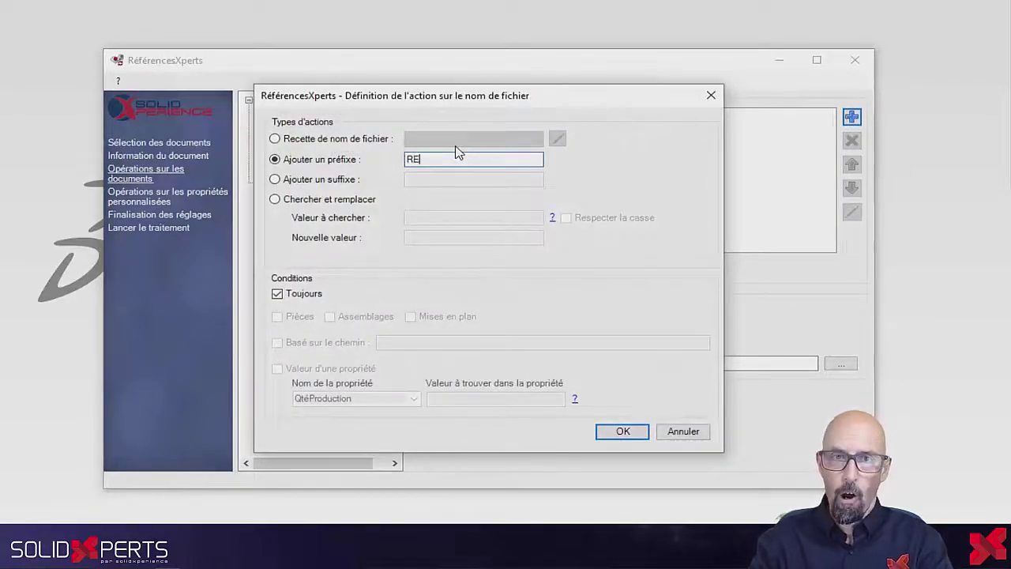
{"action": "type", "text": "REFXpert"}
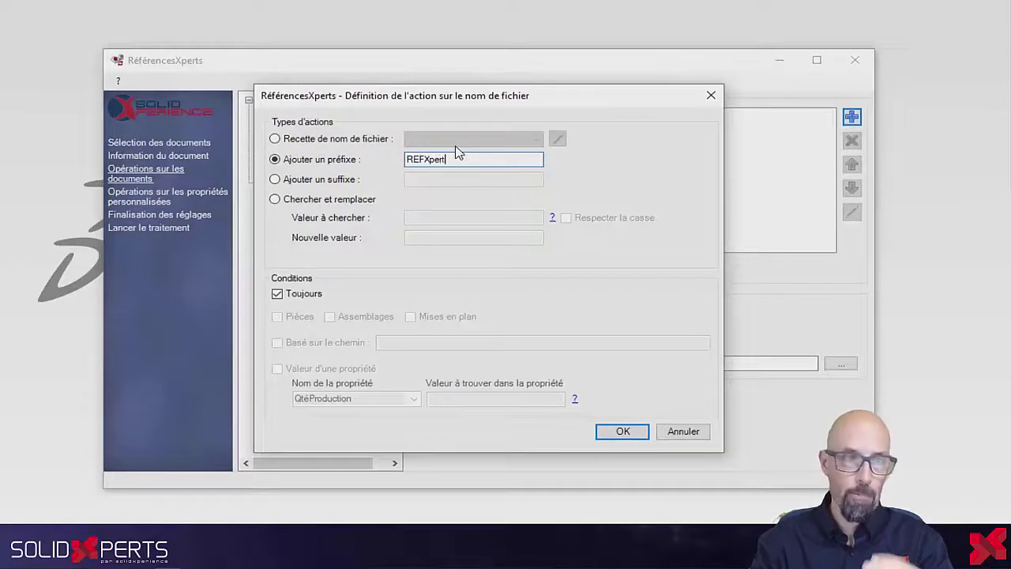
{"action": "type", "text": "s -"}
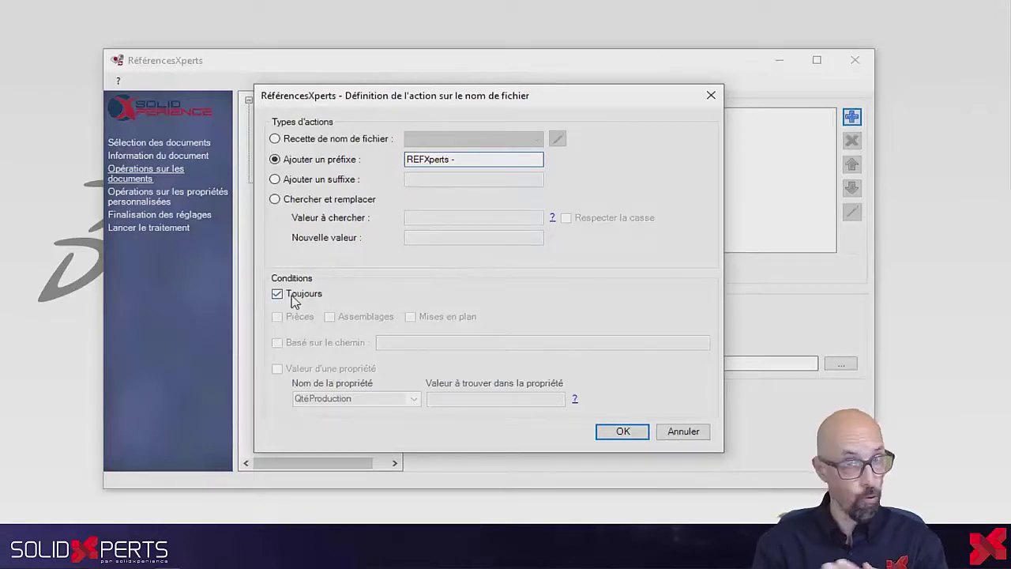
{"action": "left_click", "coordinate": [605, 433]}
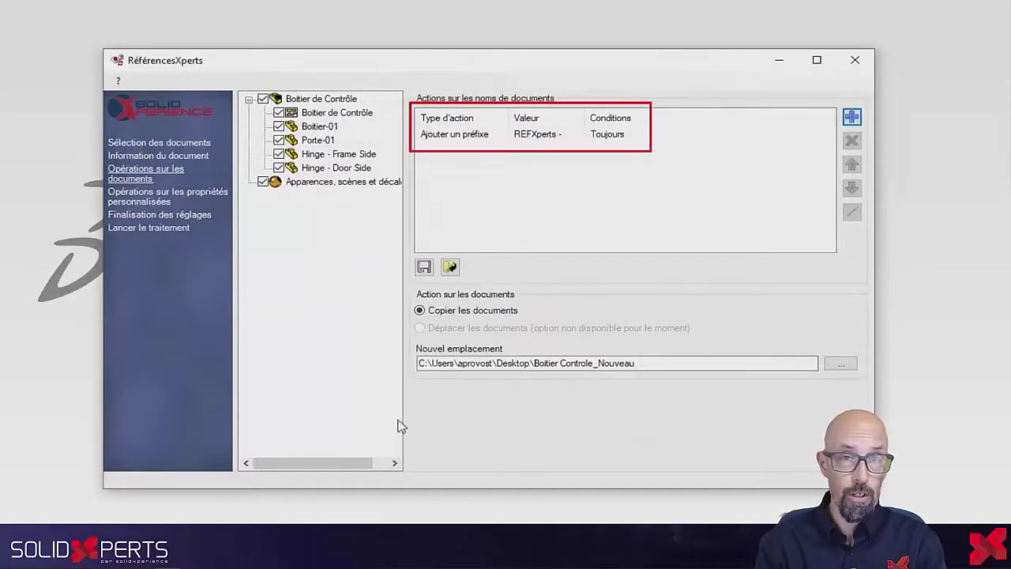
Add a custom-property action that always adds the text property Peinture with the value WOW to all configurations
{"action": "left_click", "coordinate": [139, 201]}
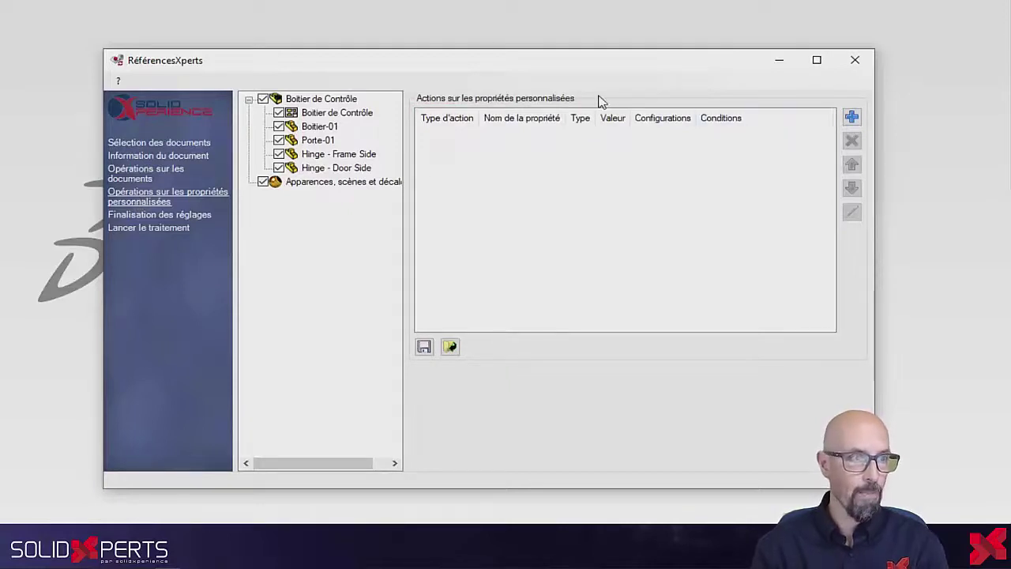
{"action": "left_click", "coordinate": [851, 117]}
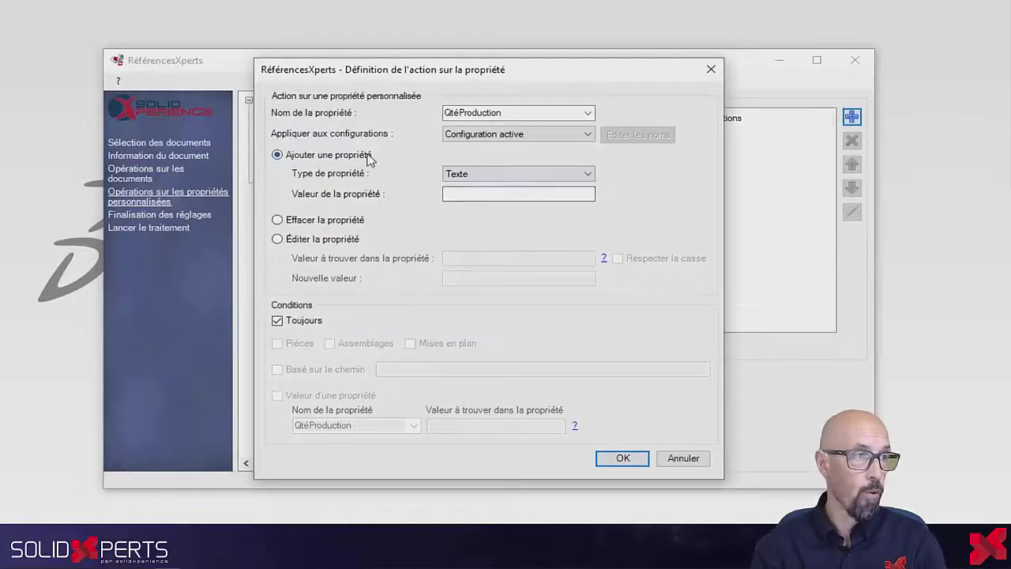
{"action": "left_click", "coordinate": [589, 113]}
{"action": "left_click", "coordinate": [558, 137]}
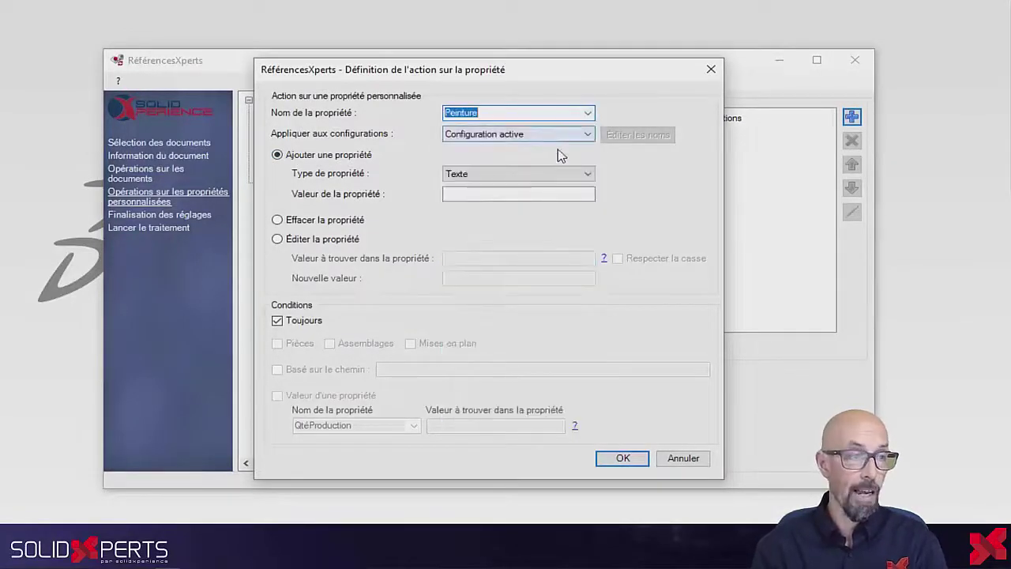
{"action": "left_click", "coordinate": [581, 136]}
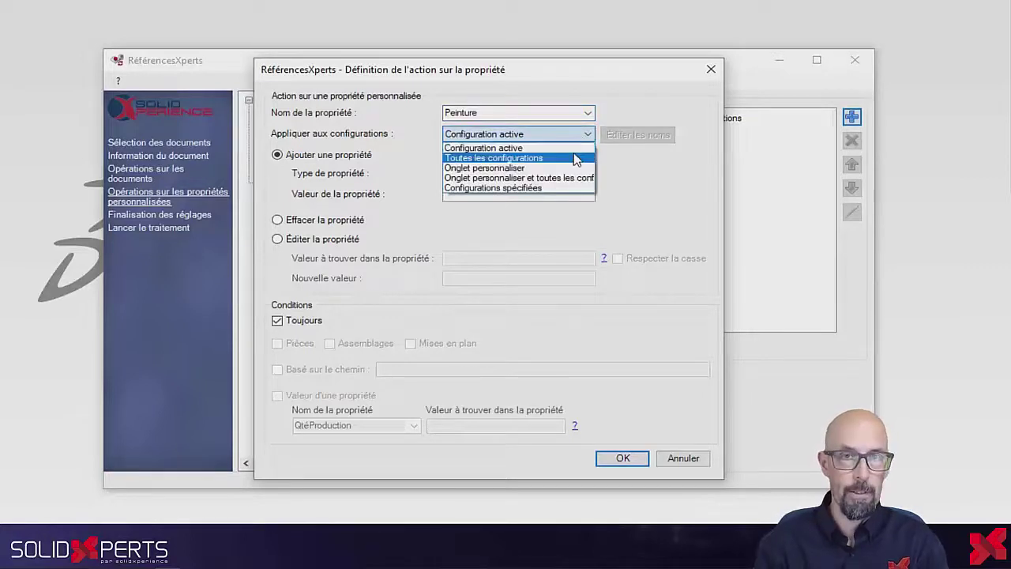
{"action": "left_click", "coordinate": [575, 158]}
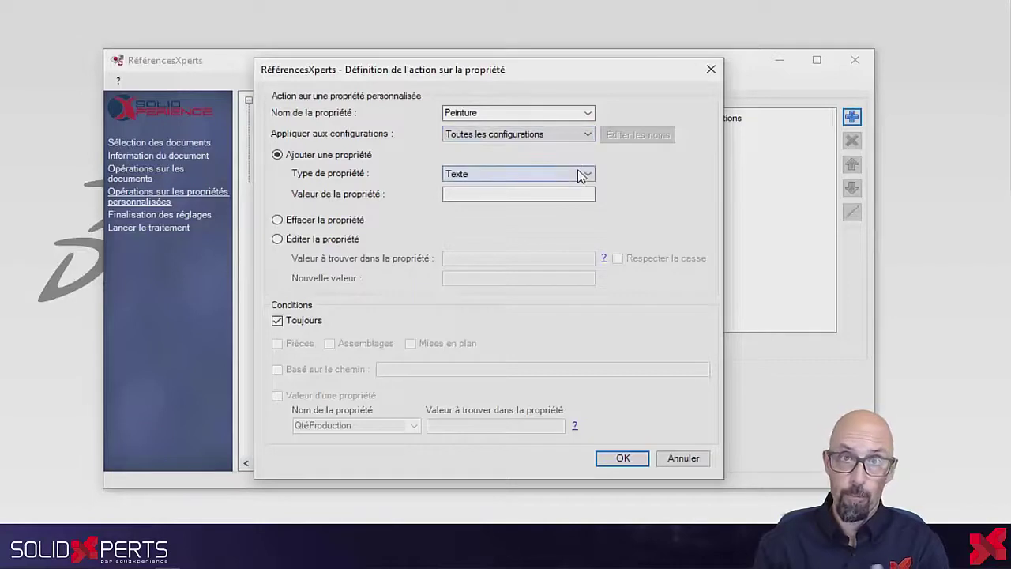
{"action": "left_click", "coordinate": [537, 193]}
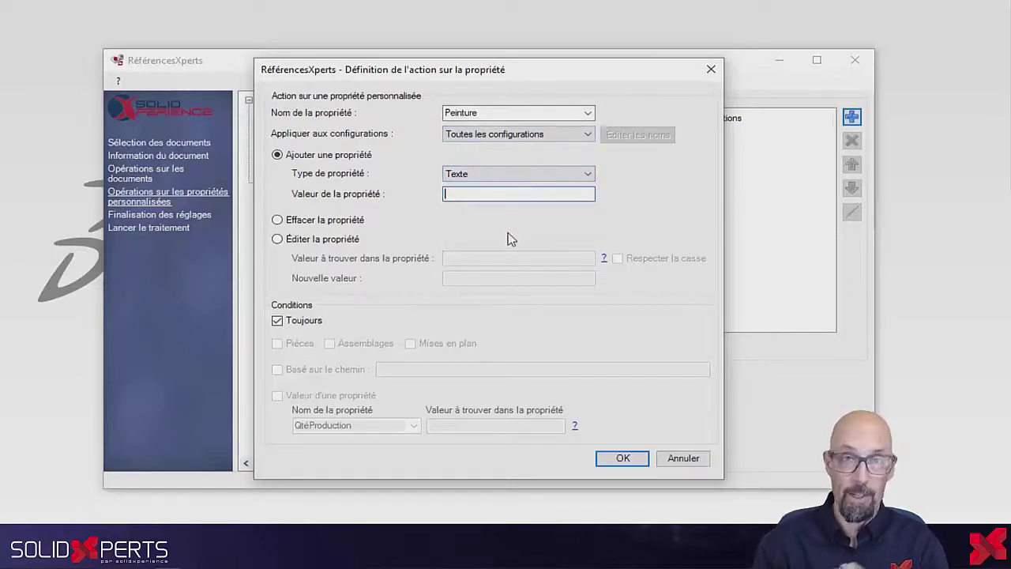
{"action": "type", "text": "W"}
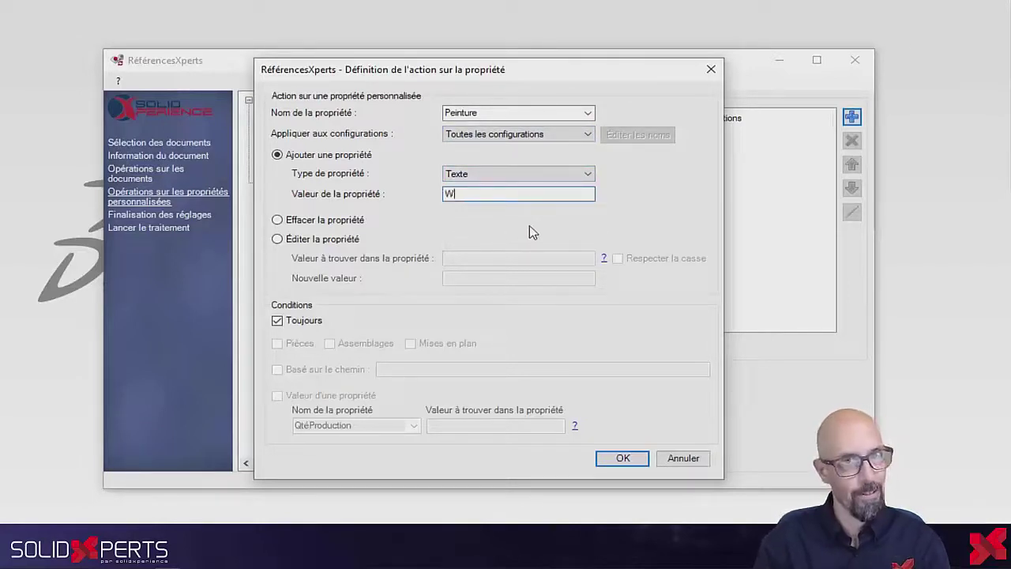
{"action": "type", "text": "OW"}
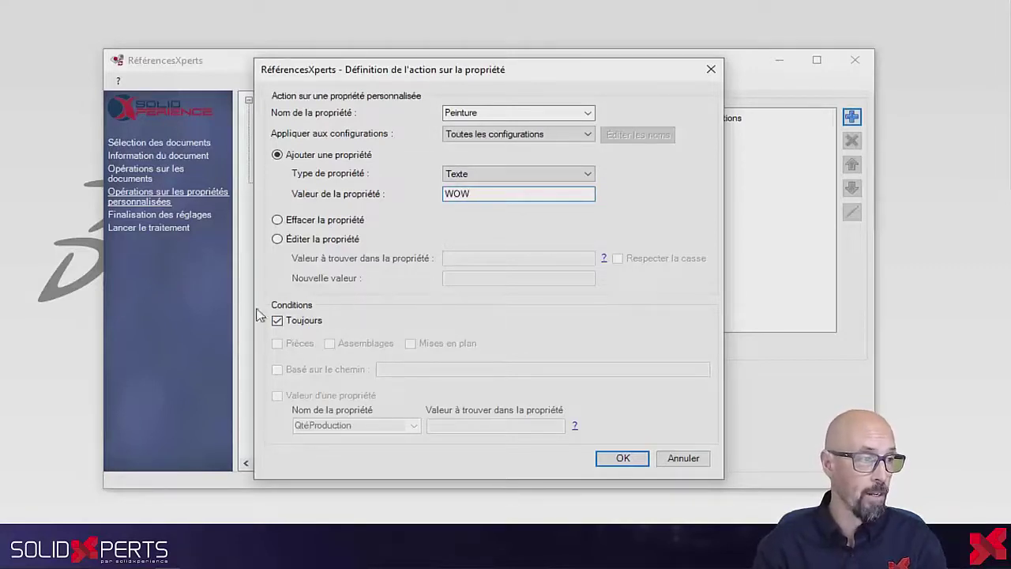
{"action": "left_click", "coordinate": [621, 458]}
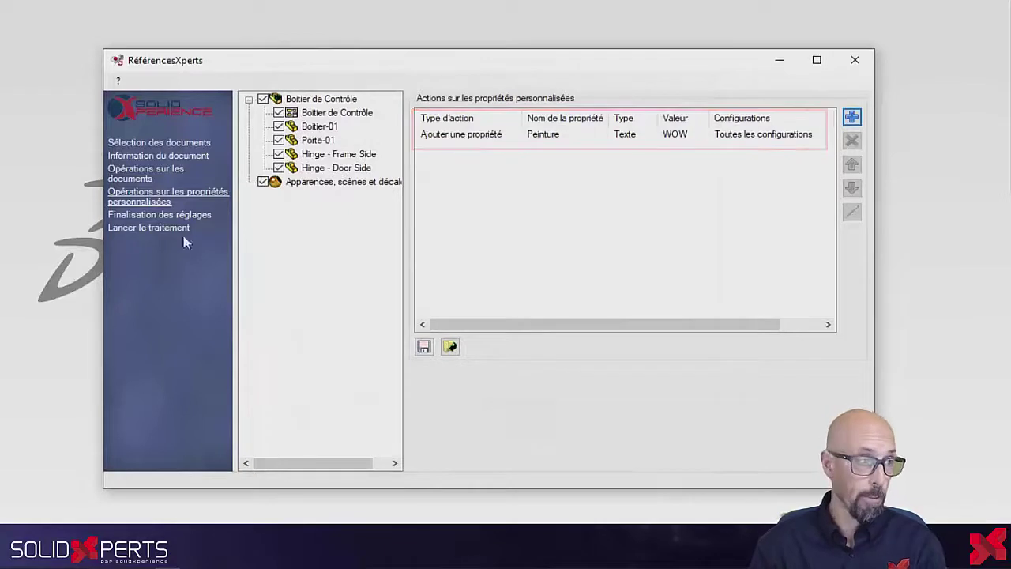
Review the final settings, expanding the current folder structure down to Boitier Controle and widening its pane beside the future document structure
{"action": "left_click", "coordinate": [151, 216]}
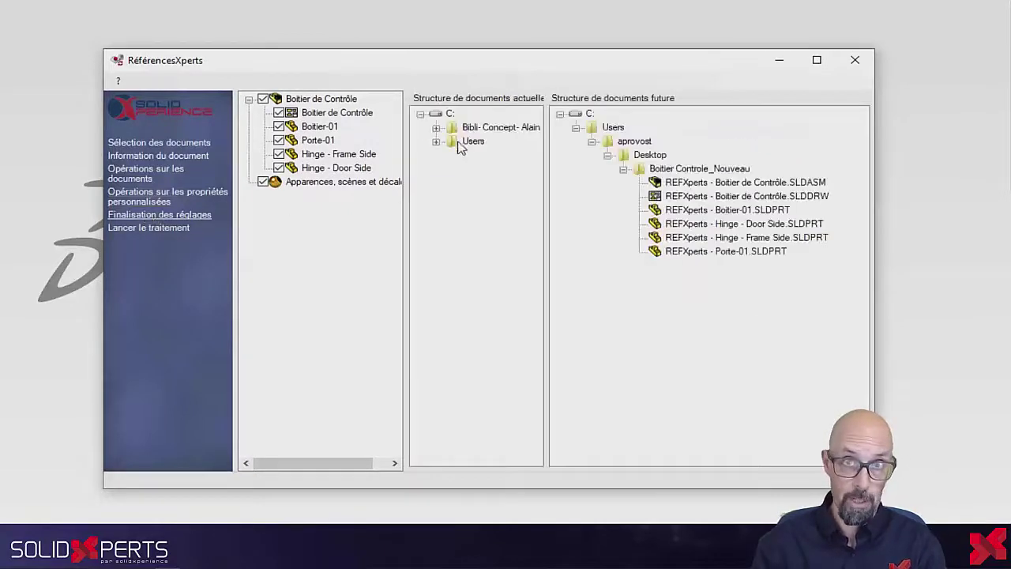
{"action": "left_click", "coordinate": [437, 142]}
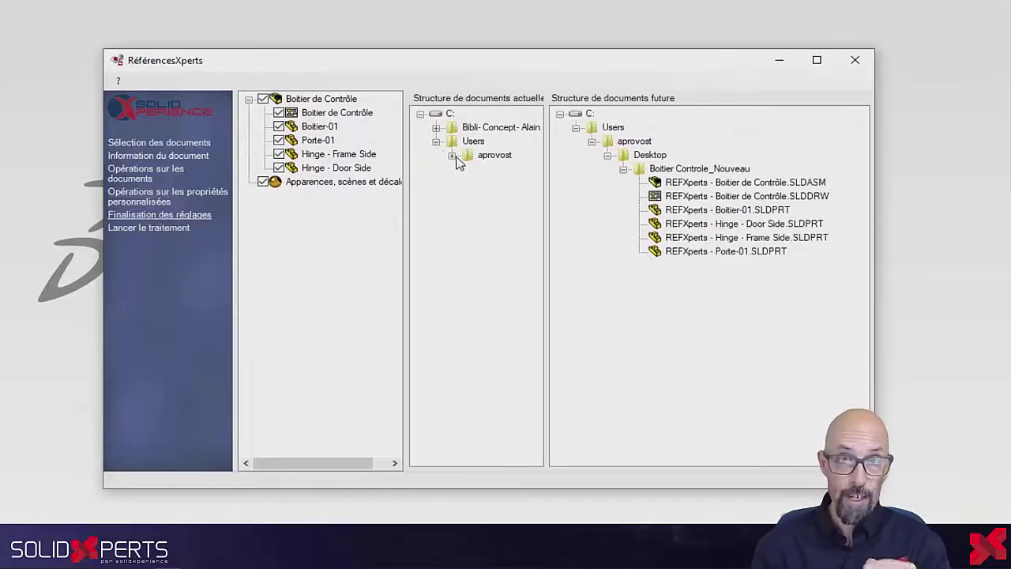
{"action": "left_click", "coordinate": [452, 156]}
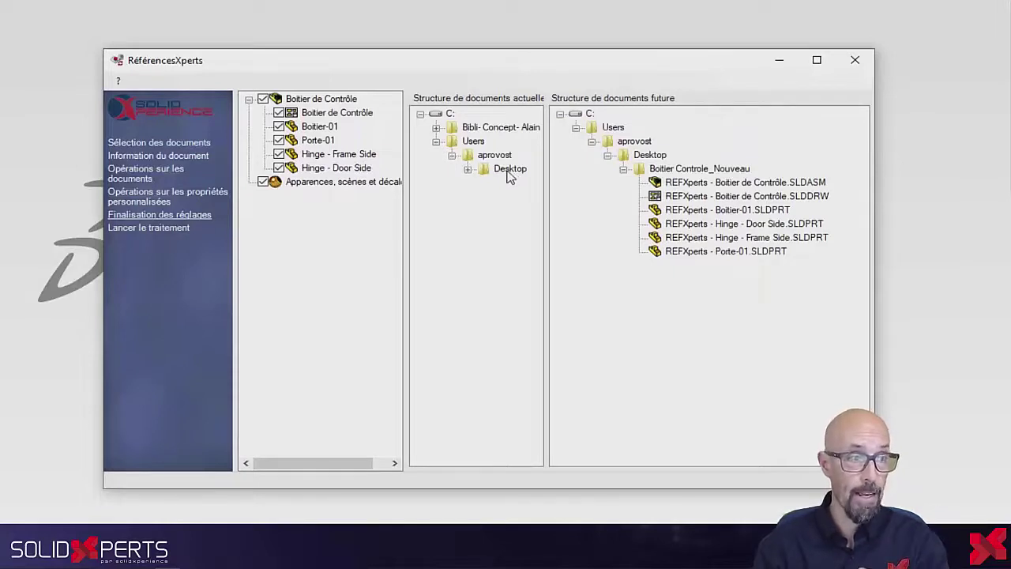
{"action": "left_click", "coordinate": [468, 169]}
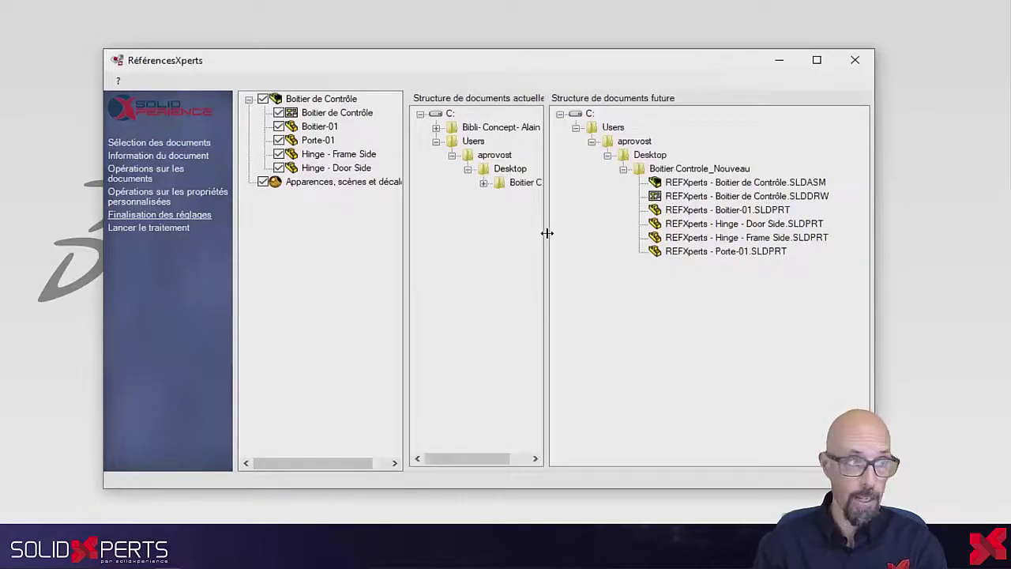
{"action": "left_click_drag", "start_coordinate": [547, 233], "coordinate": [621, 248]}
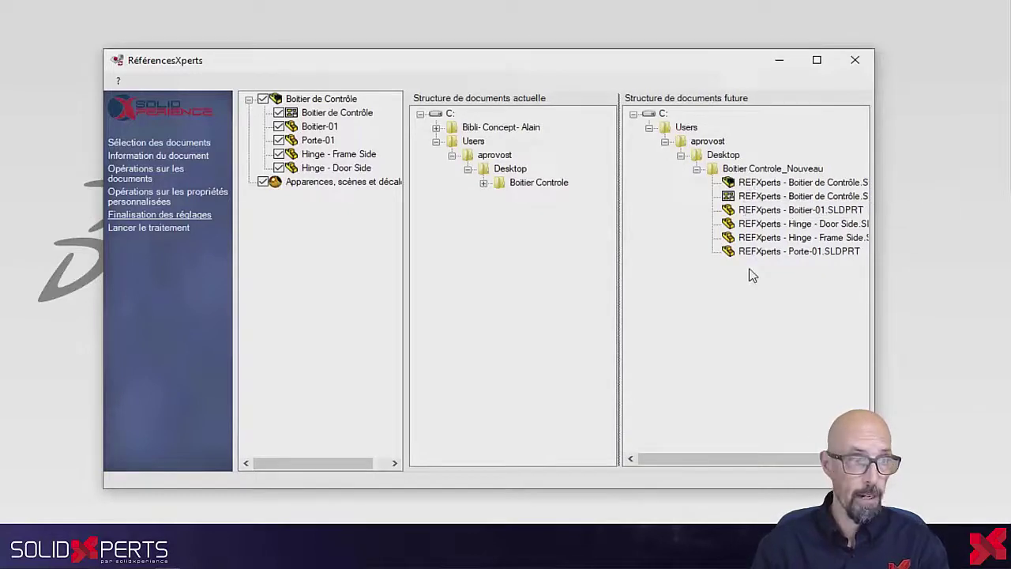
Run the processing of the Boitier de Contrôle documents, accepting that it is irreversible, and close RéférencesXperts when it finishes
{"action": "left_click", "coordinate": [157, 234]}
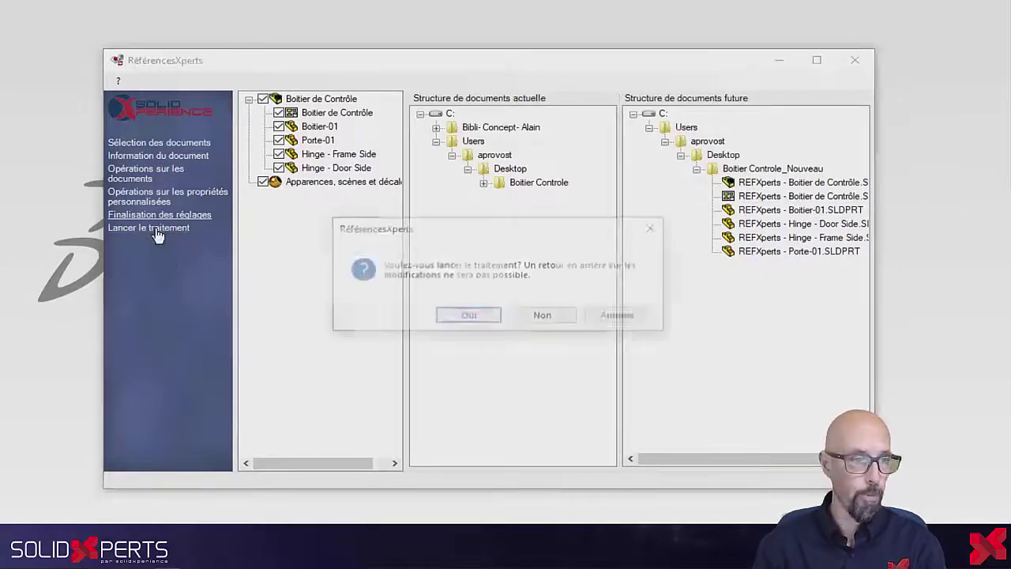
{"action": "left_click", "coordinate": [463, 317]}
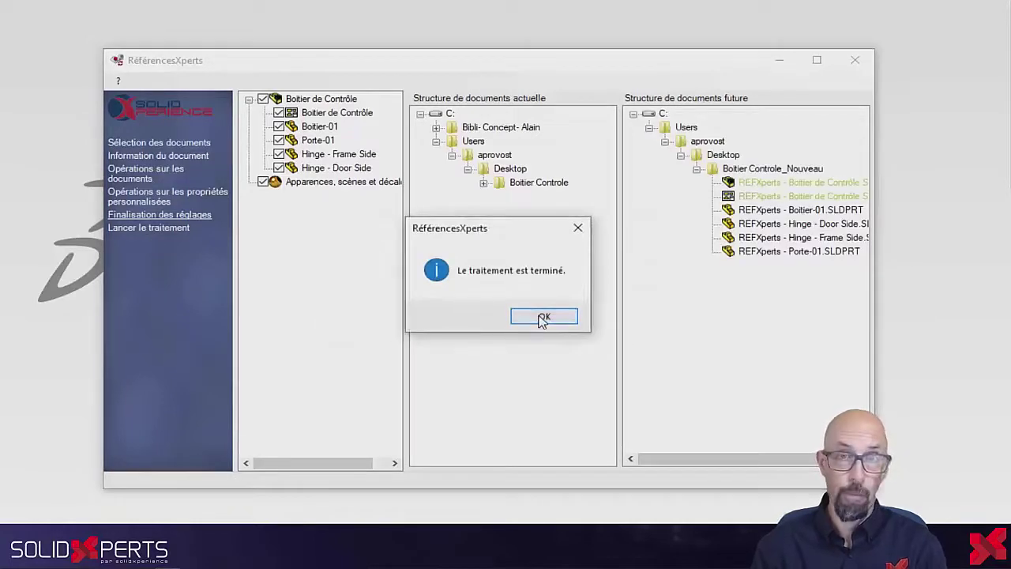
{"action": "left_click", "coordinate": [542, 317]}
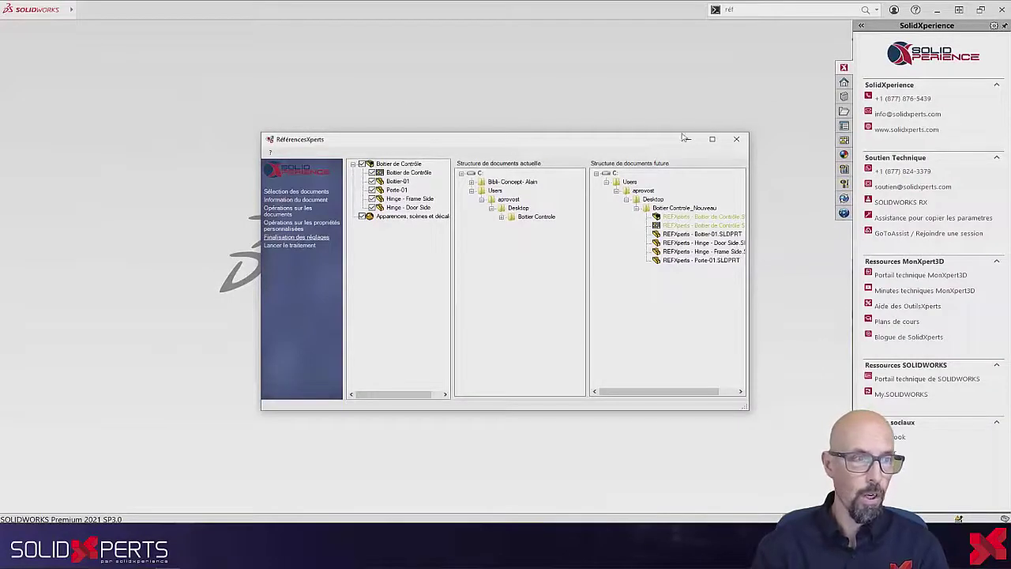
{"action": "left_click", "coordinate": [737, 139]}
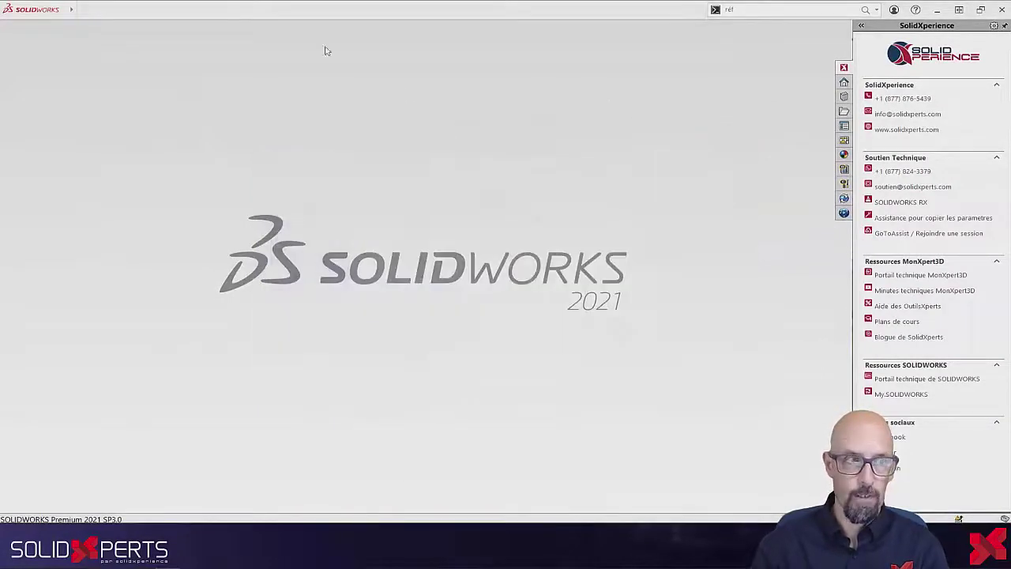
Open REFXperts - Boitier de Contrôle.SLDASM from the Boitier Controle_Nouveau folder and check its configuration-specific properties
{"action": "left_click", "coordinate": [87, 11]}
{"action": "left_click", "coordinate": [102, 41]}
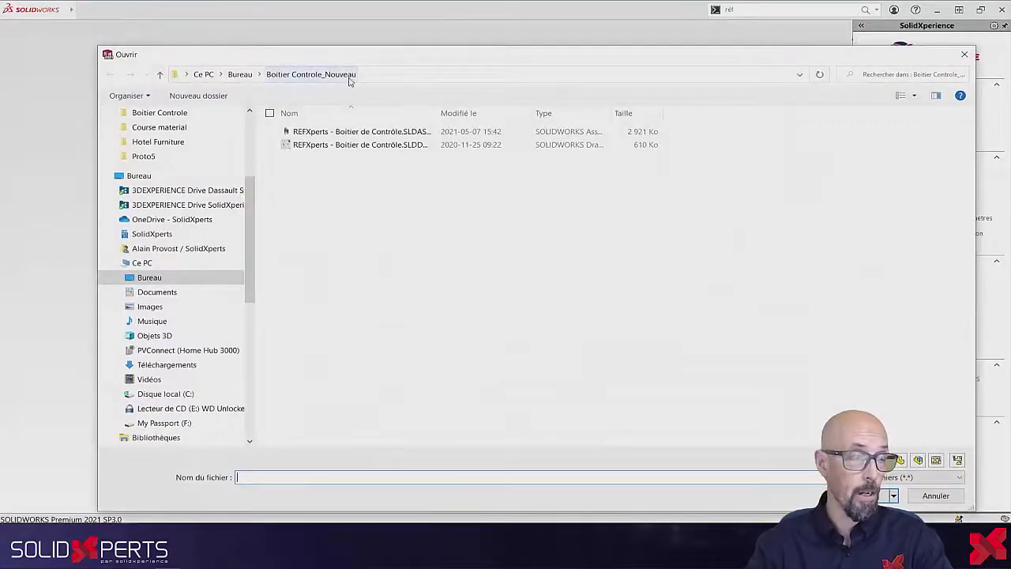
{"action": "left_click", "coordinate": [338, 132]}
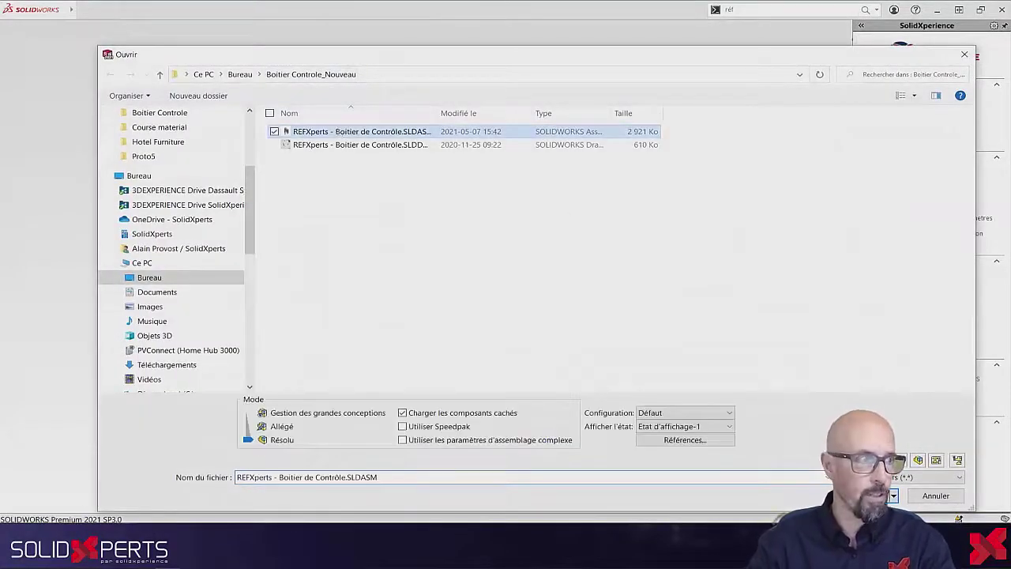
{"action": "left_click", "coordinate": [869, 495]}
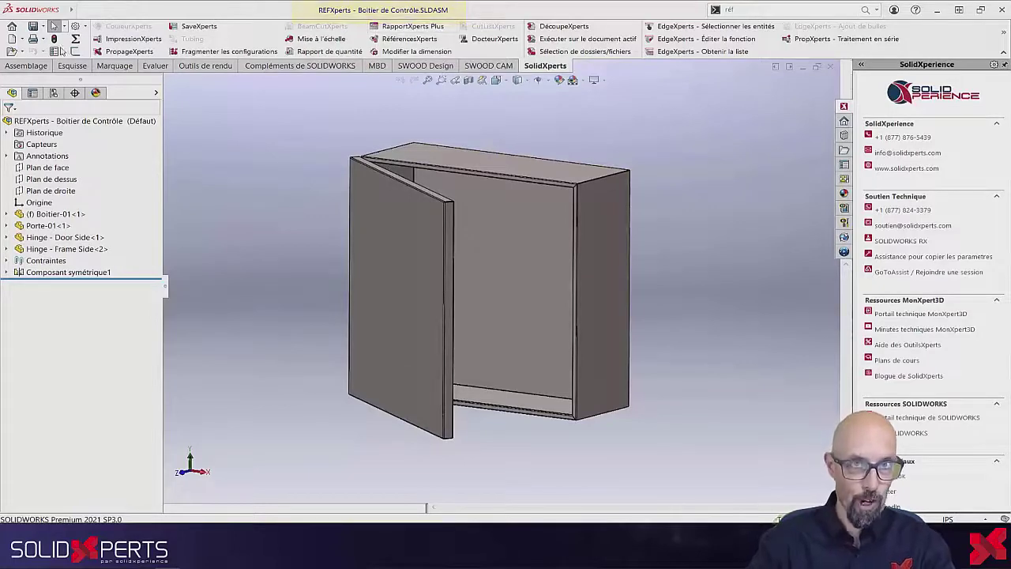
{"action": "left_click", "coordinate": [55, 52]}
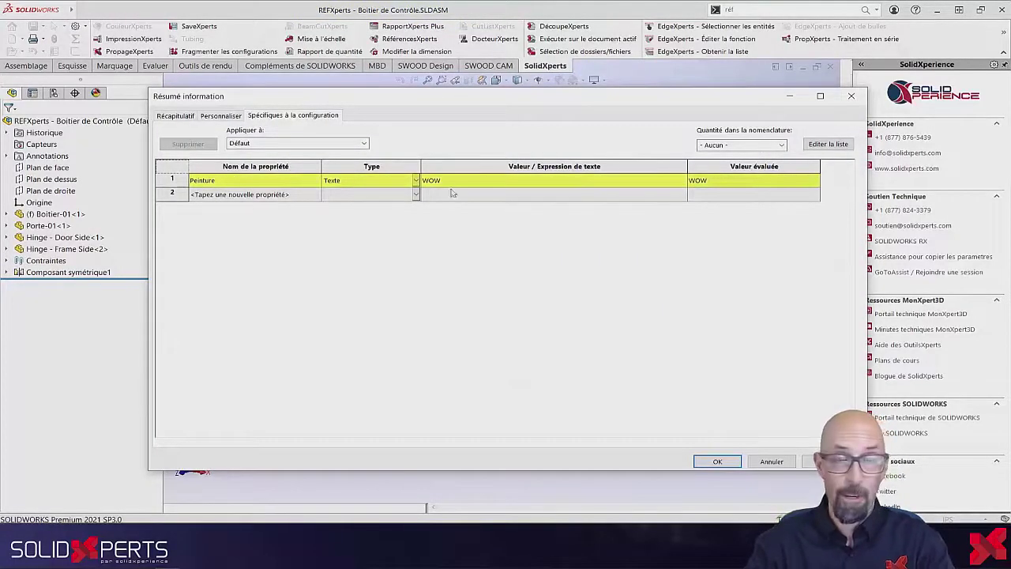
{"action": "left_click", "coordinate": [717, 461]}
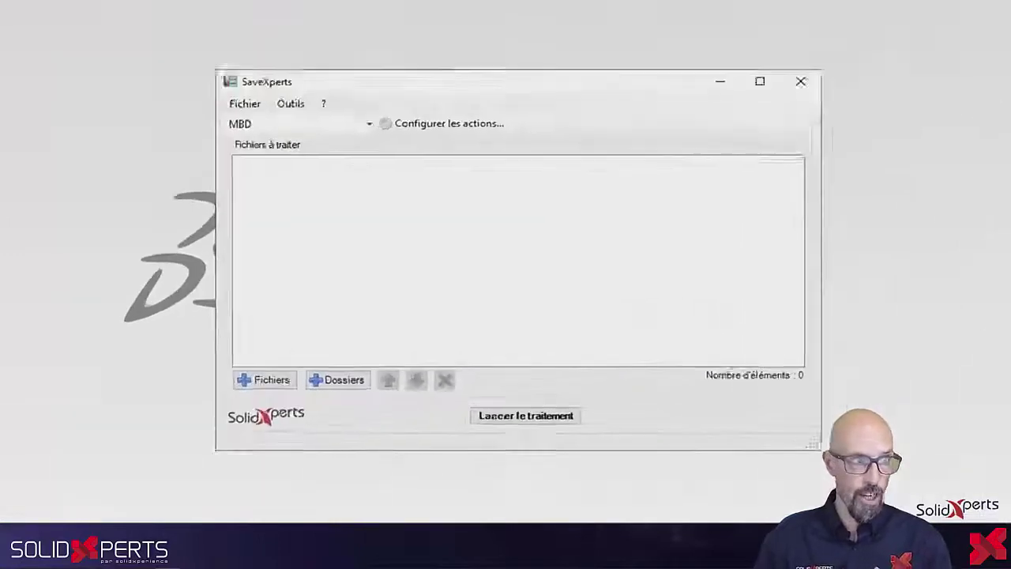
In SaveXperts' action configuration, start an export action named "Mon action" and a SolidWorks action of type 'Exécuter une macro'
{"action": "left_click", "coordinate": [447, 126]}
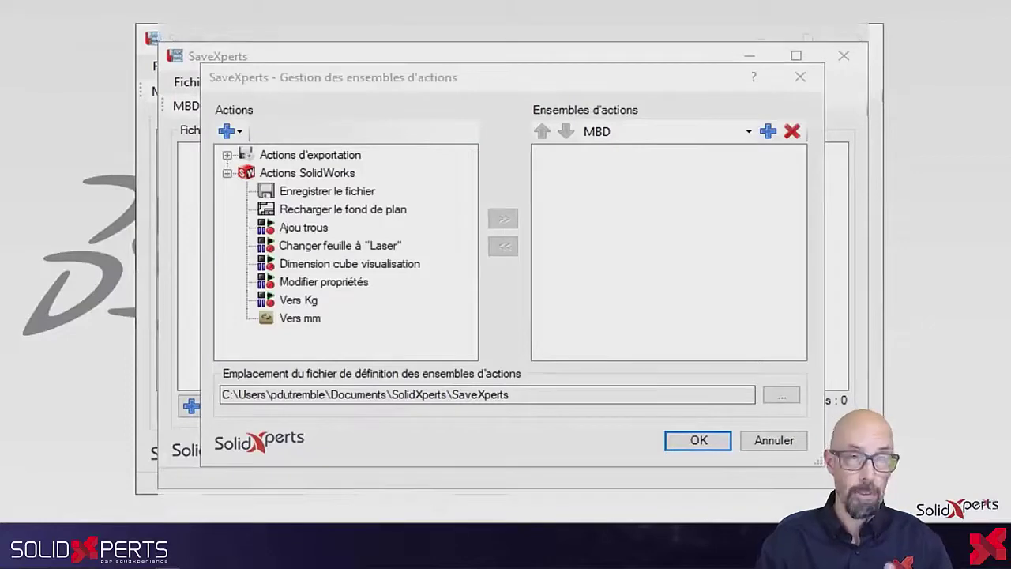
{"action": "right_click", "coordinate": [300, 155]}
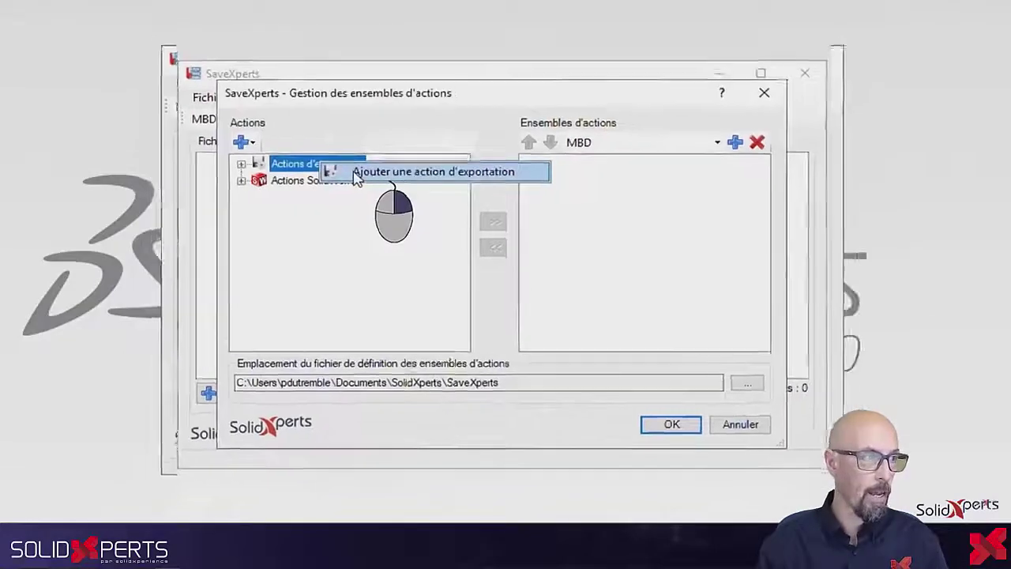
{"action": "left_click", "coordinate": [410, 173]}
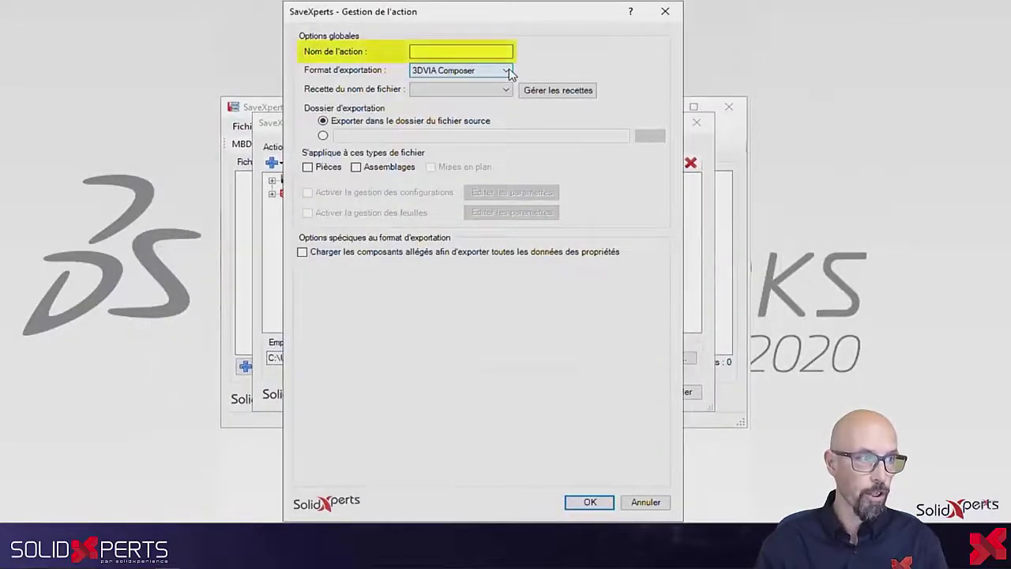
{"action": "type", "text": "Mon action"}
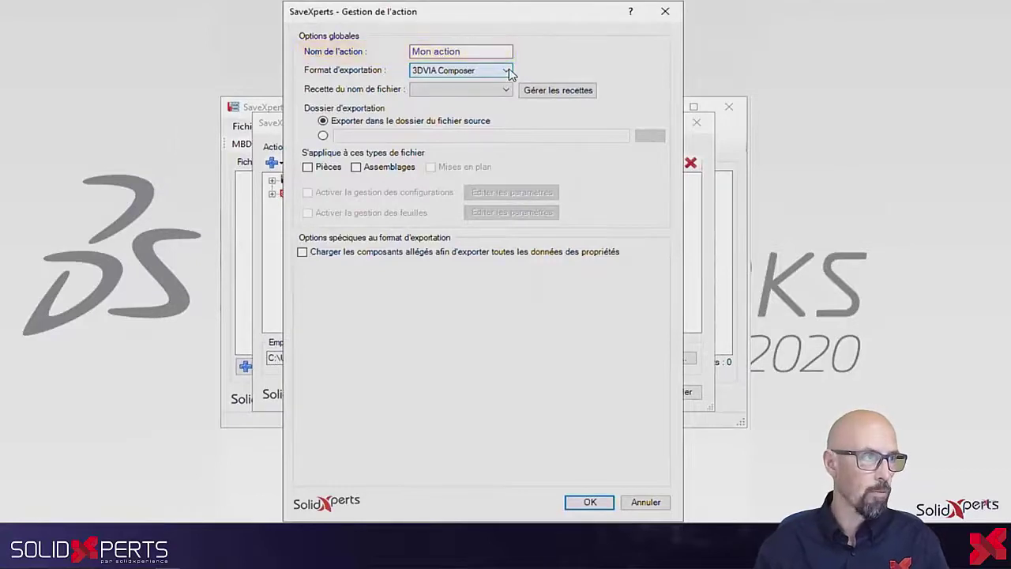
{"action": "left_click", "coordinate": [508, 71]}
{"action": "left_click", "coordinate": [508, 71]}
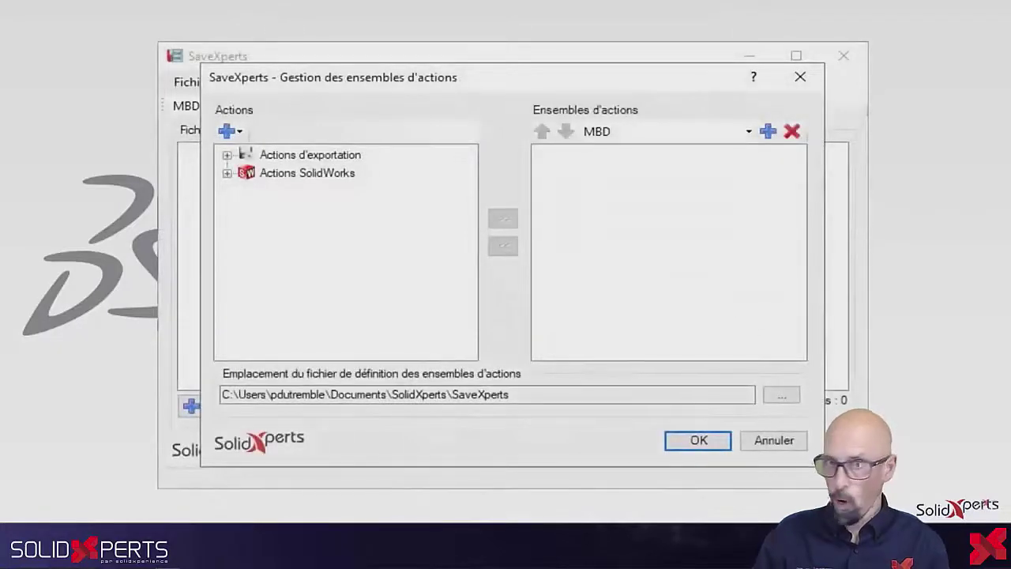
{"action": "right_click", "coordinate": [241, 173]}
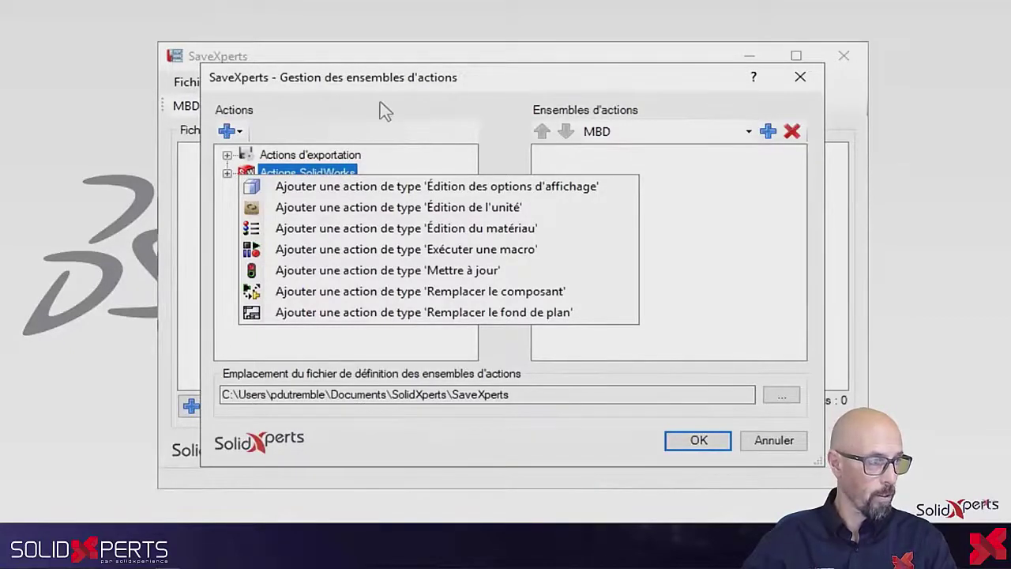
{"action": "left_click", "coordinate": [267, 252]}
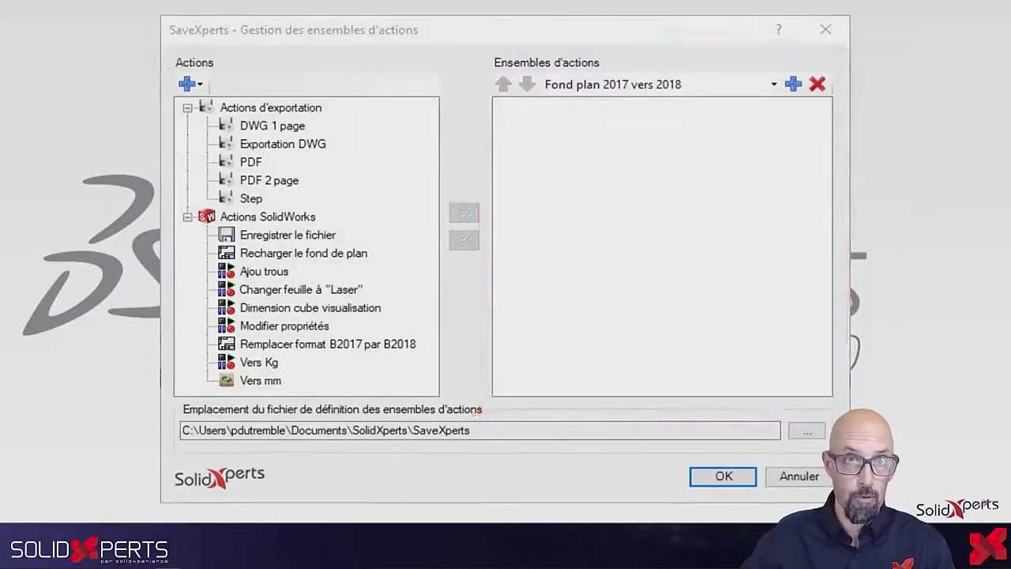
Fill the action set "Fond plan 2017 vers 2018" with Remplacer format B2017 par B2018, Enregistrer le fichier and Exportation DWG
{"action": "left_click", "coordinate": [318, 345]}
{"action": "left_click", "coordinate": [464, 213]}
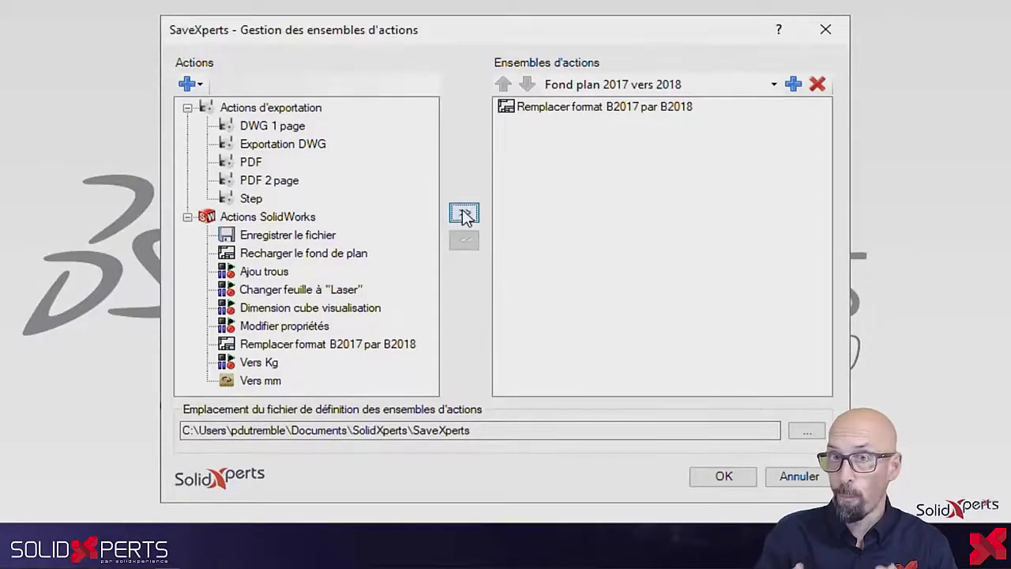
{"action": "left_click", "coordinate": [273, 235]}
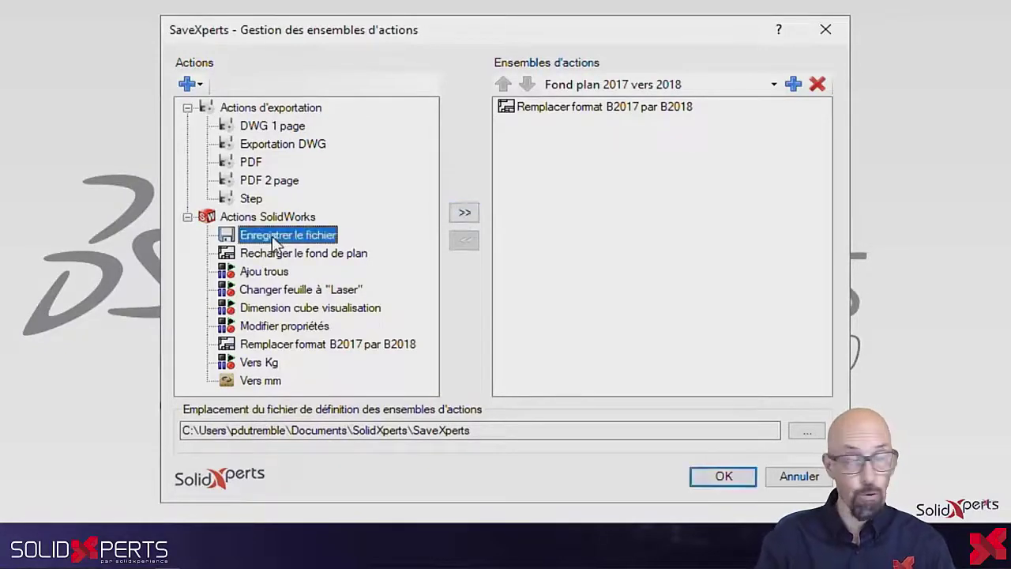
{"action": "left_click", "coordinate": [464, 214]}
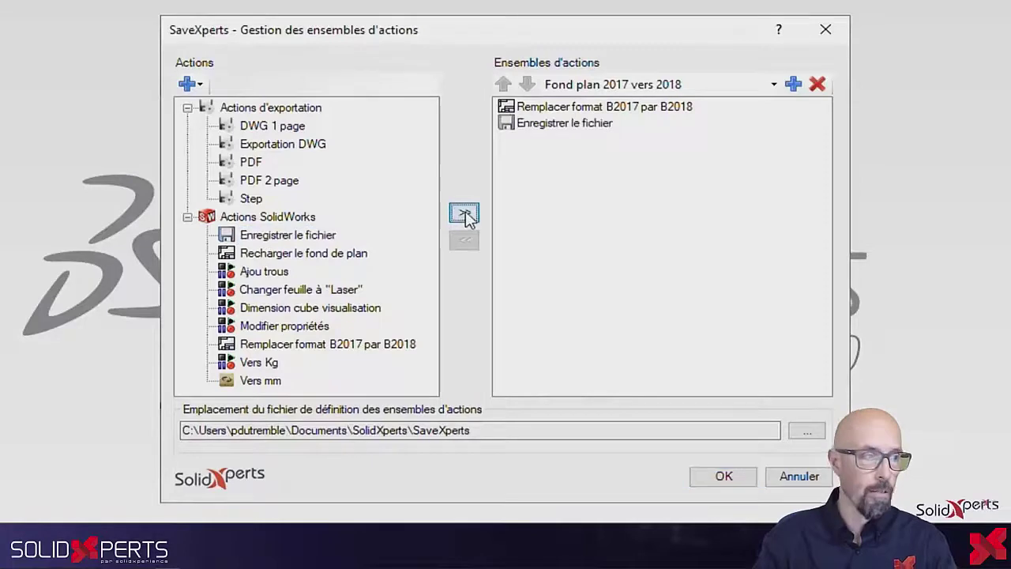
{"action": "left_click", "coordinate": [260, 144]}
{"action": "left_click", "coordinate": [463, 213]}
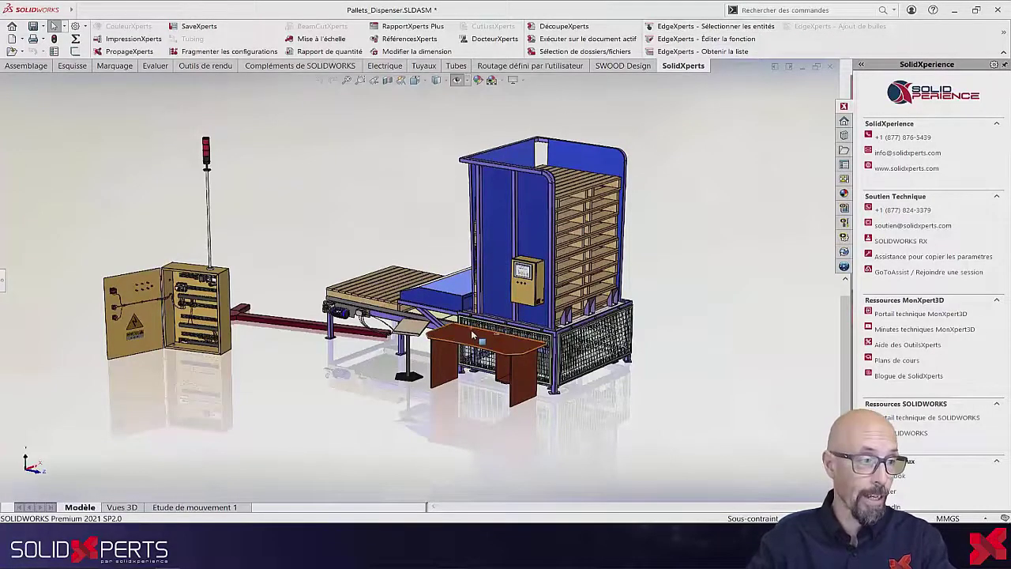
In SOLIDWORKS, open the Table subassembly from the Pallets_Dispenser assembly in its own window
{"action": "left_click", "coordinate": [506, 354]}
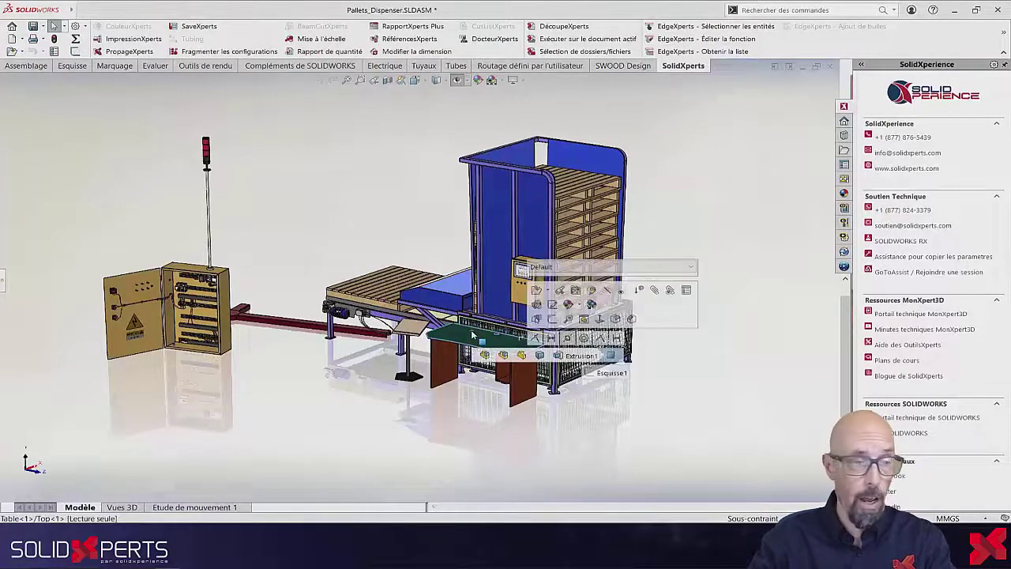
{"action": "left_click", "coordinate": [504, 356]}
{"action": "left_click", "coordinate": [518, 305]}
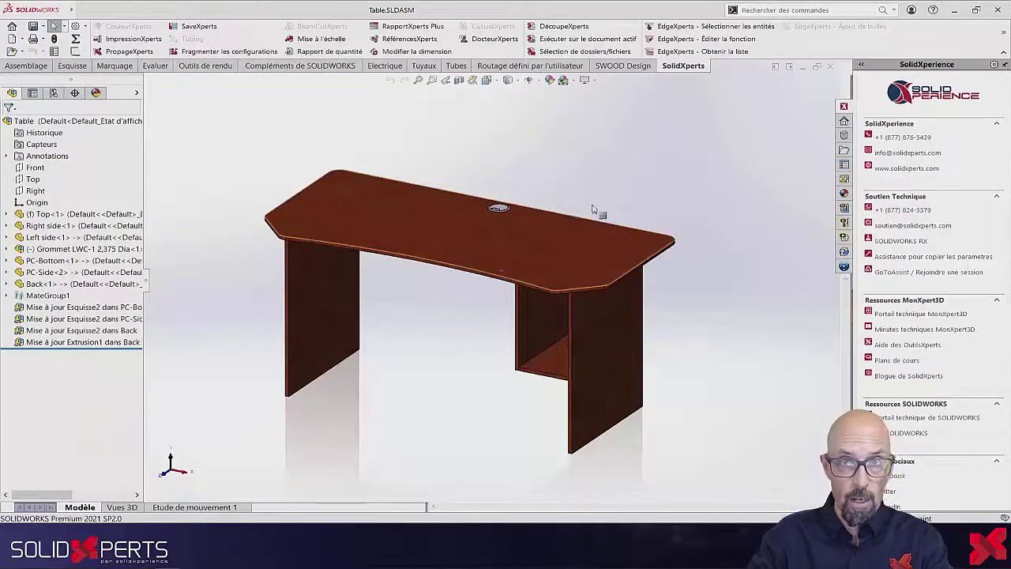
Start the EdgeXperts entity selection and select the complete chain of upper edges around the tabletop for edge banding
{"action": "left_click", "coordinate": [674, 28]}
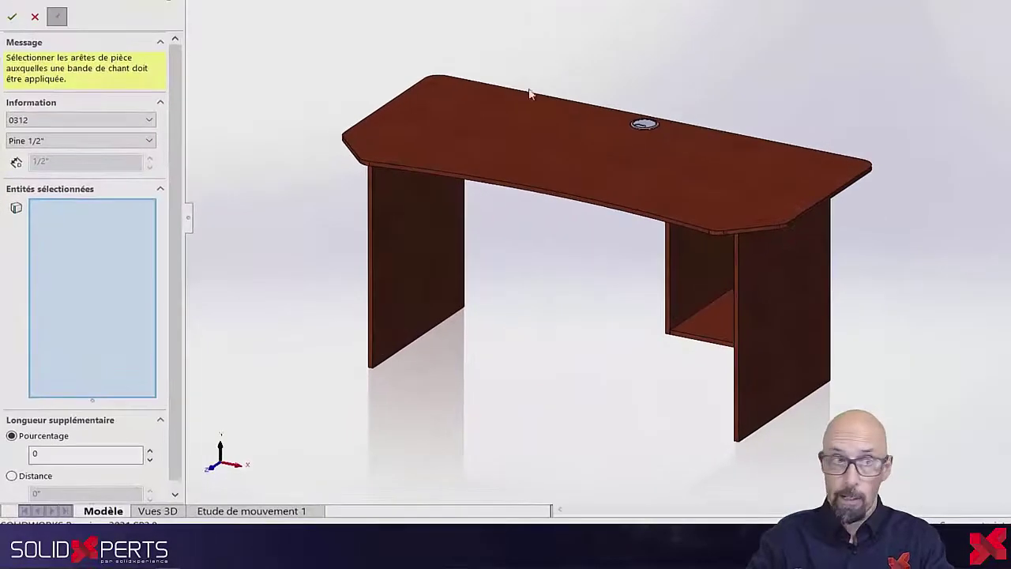
{"action": "right_click", "coordinate": [444, 171]}
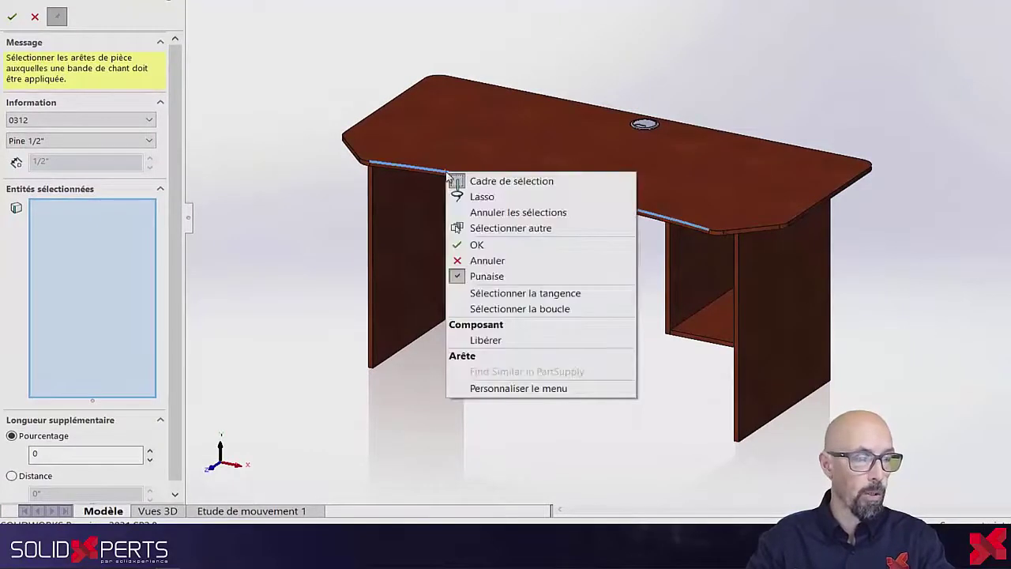
{"action": "left_click", "coordinate": [494, 295]}
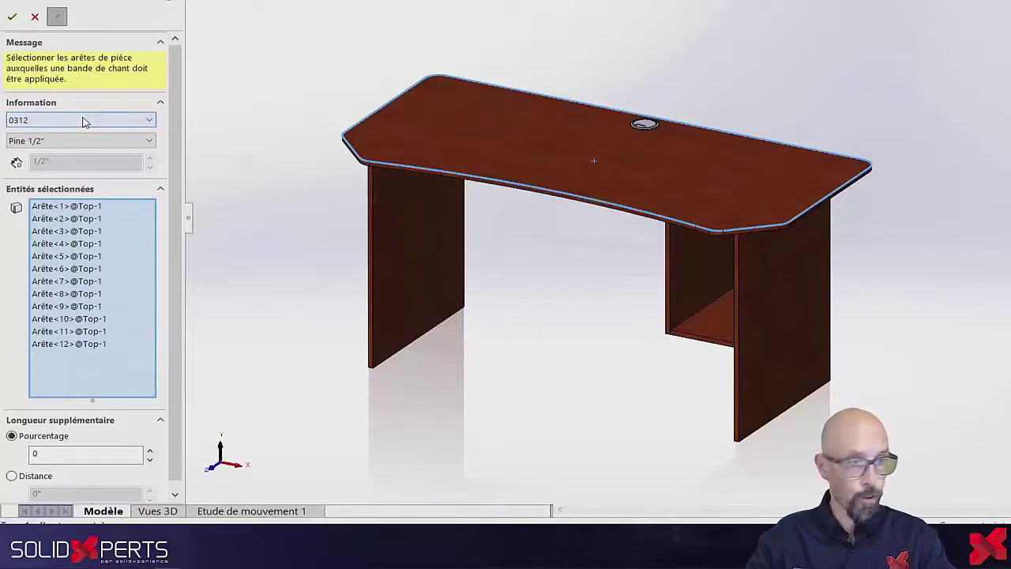
Set the edge band material to Maple 1/2" with a supplementary length of 5 percent
{"action": "left_click", "coordinate": [83, 143]}
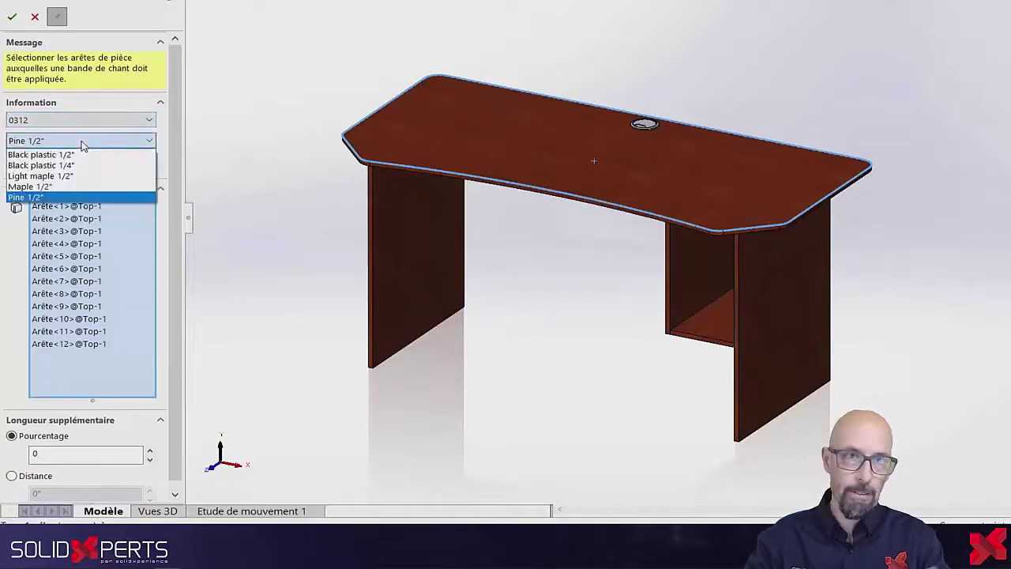
{"action": "left_click", "coordinate": [74, 187]}
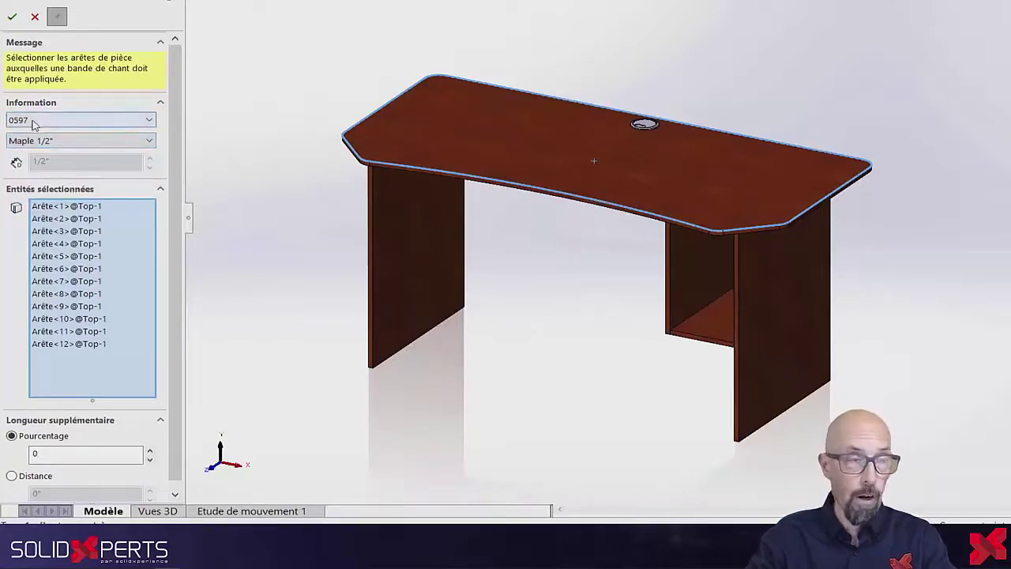
{"action": "scroll", "coordinate": [172, 158], "scroll_direction": "down", "scroll_amount": 1}
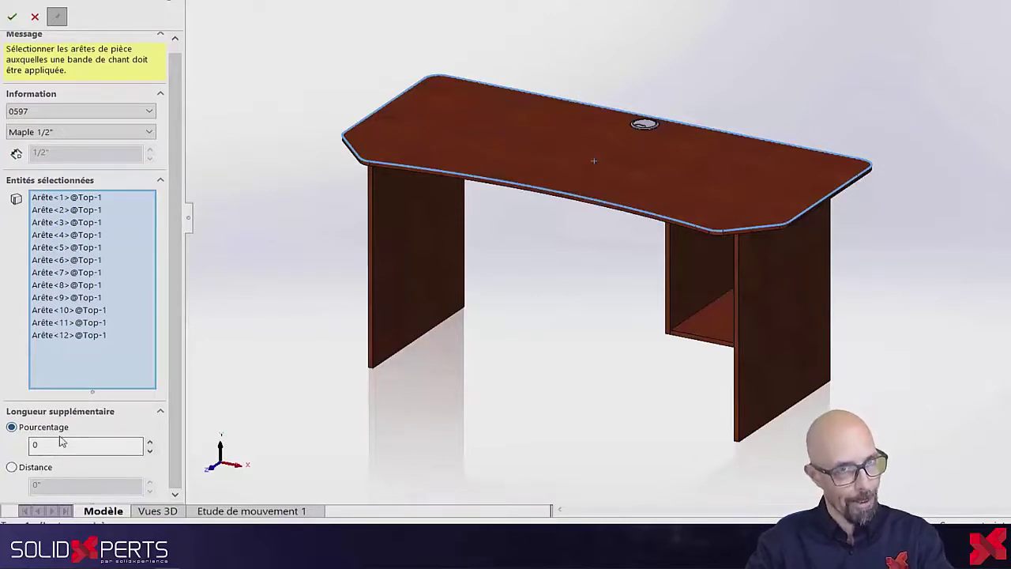
{"action": "left_click_drag", "start_coordinate": [41, 446], "coordinate": [21, 448]}
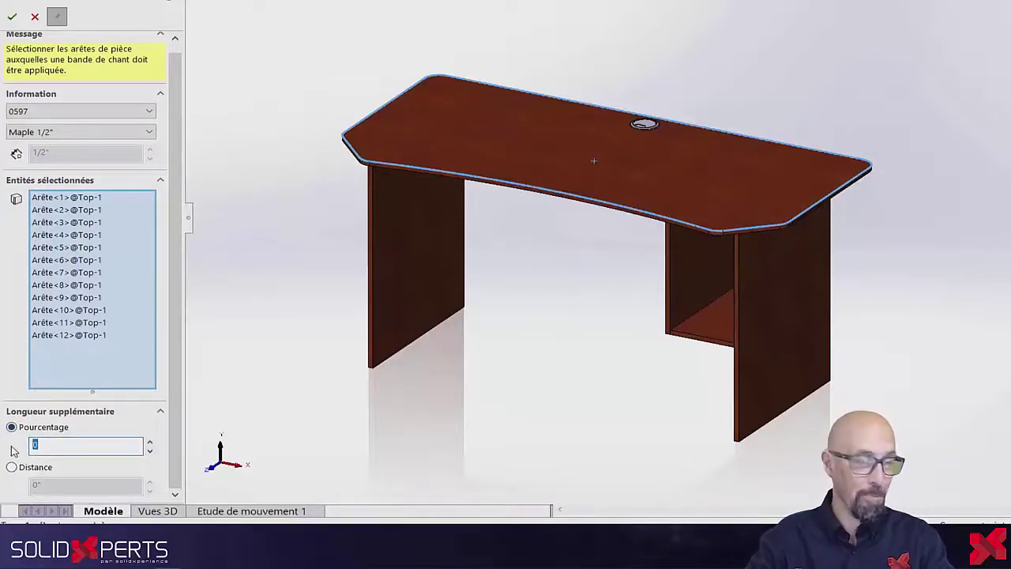
{"action": "type", "text": "5"}
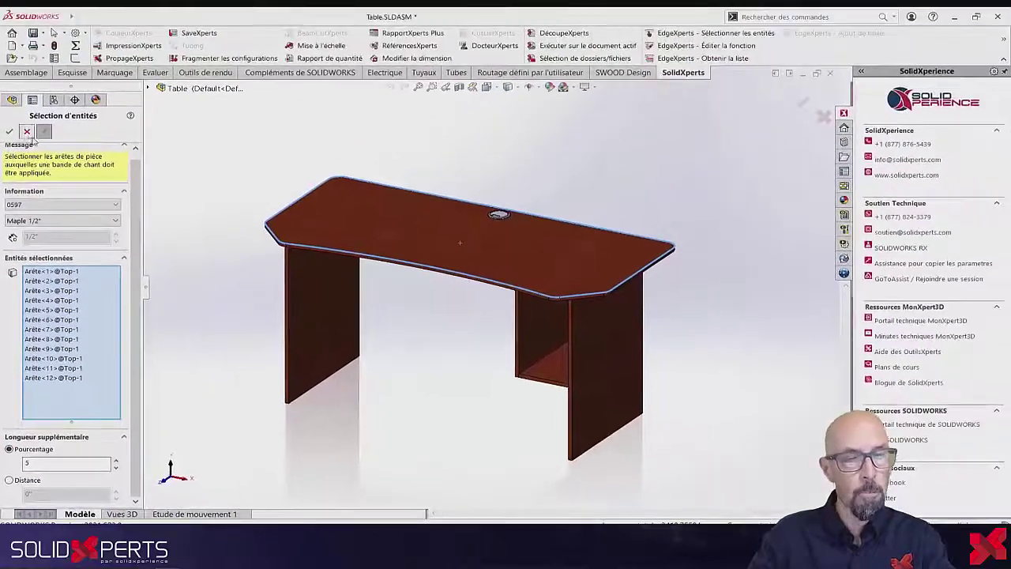
Close the edge band entity selection and open the Table assembly's associated drawing at the BandeChantTop sheet
{"action": "left_click", "coordinate": [11, 86]}
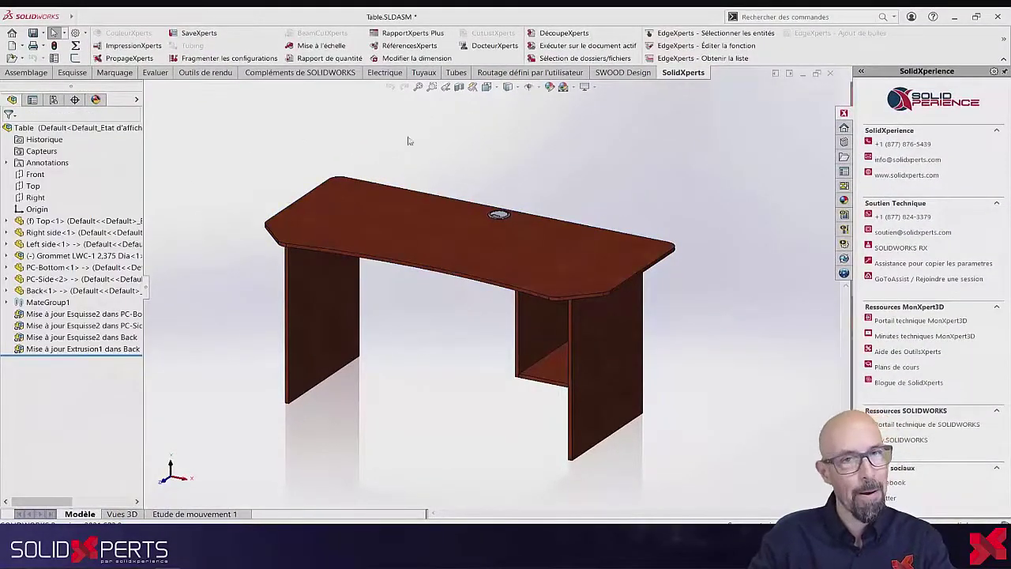
{"action": "left_click", "coordinate": [120, 129]}
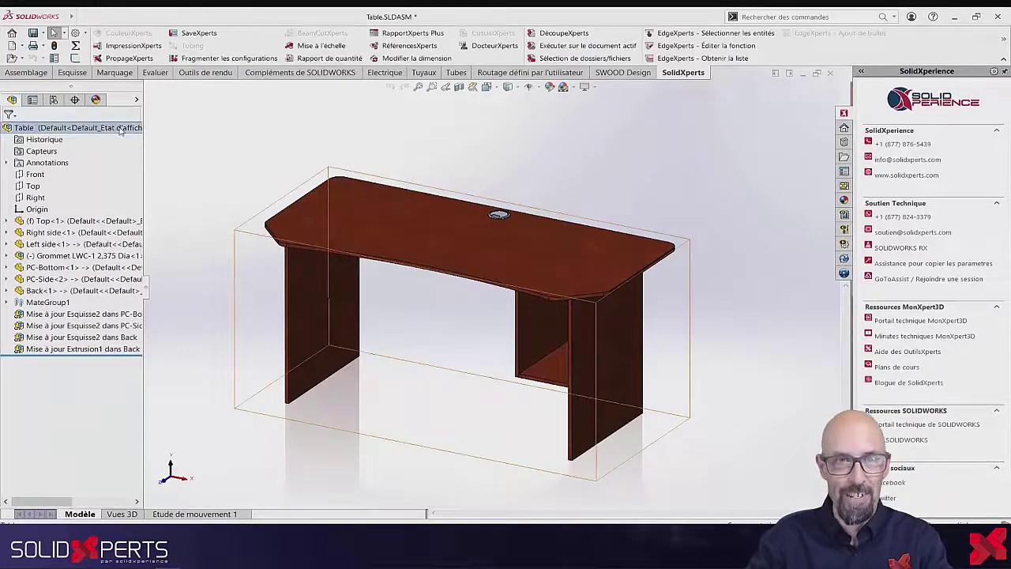
{"action": "right_click", "coordinate": [120, 130]}
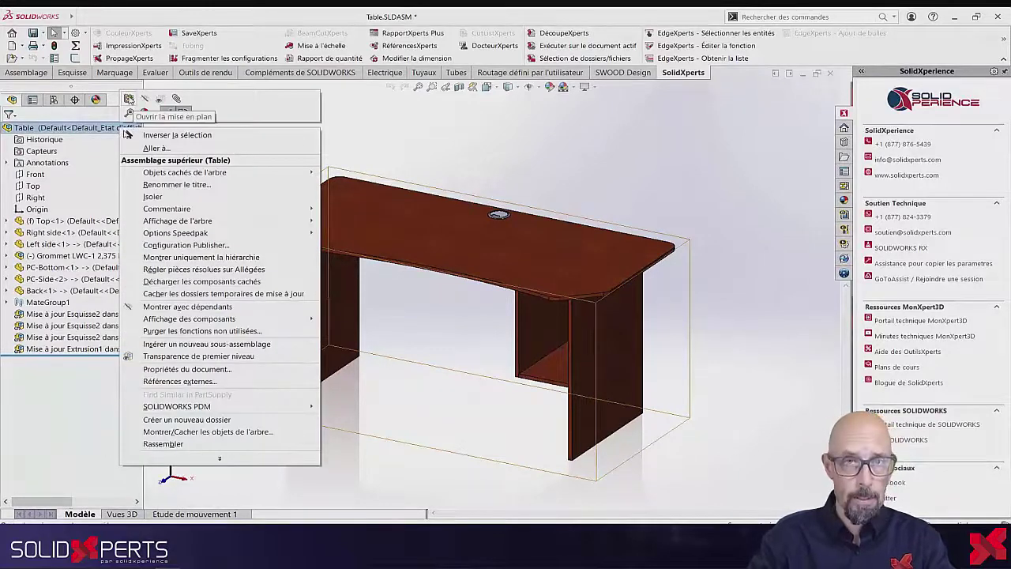
{"action": "left_click", "coordinate": [129, 113]}
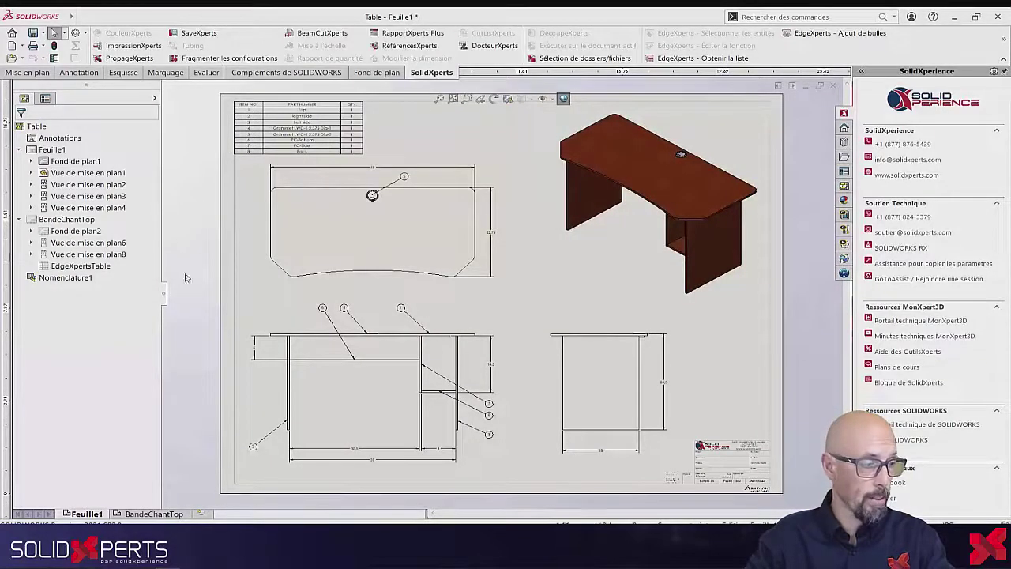
{"action": "left_click", "coordinate": [154, 514]}
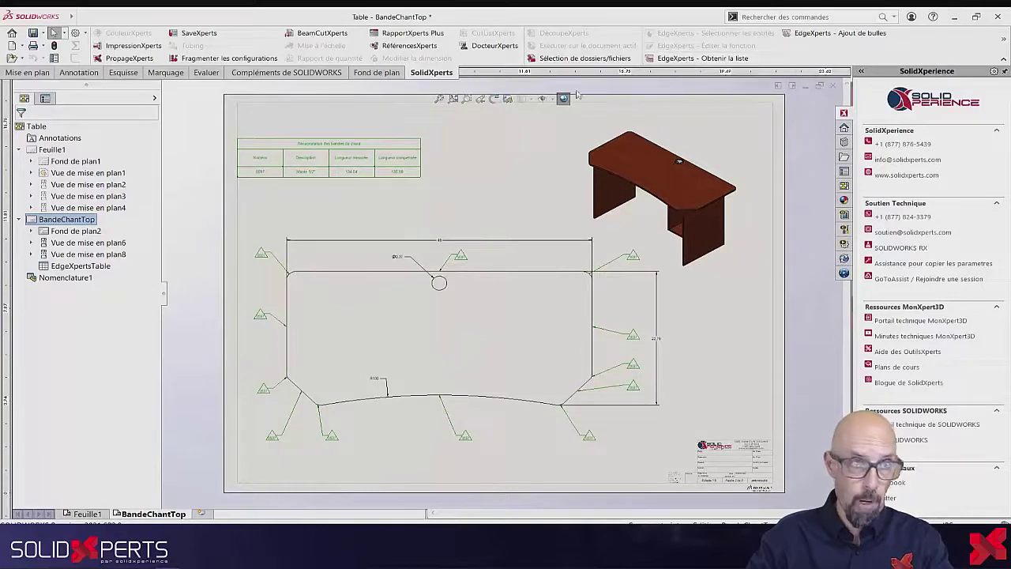
Get the EdgeXperts edge band list on the BandeChantTop sheet and examine the Récapitulation des bandes de chant table
{"action": "left_click", "coordinate": [678, 60]}
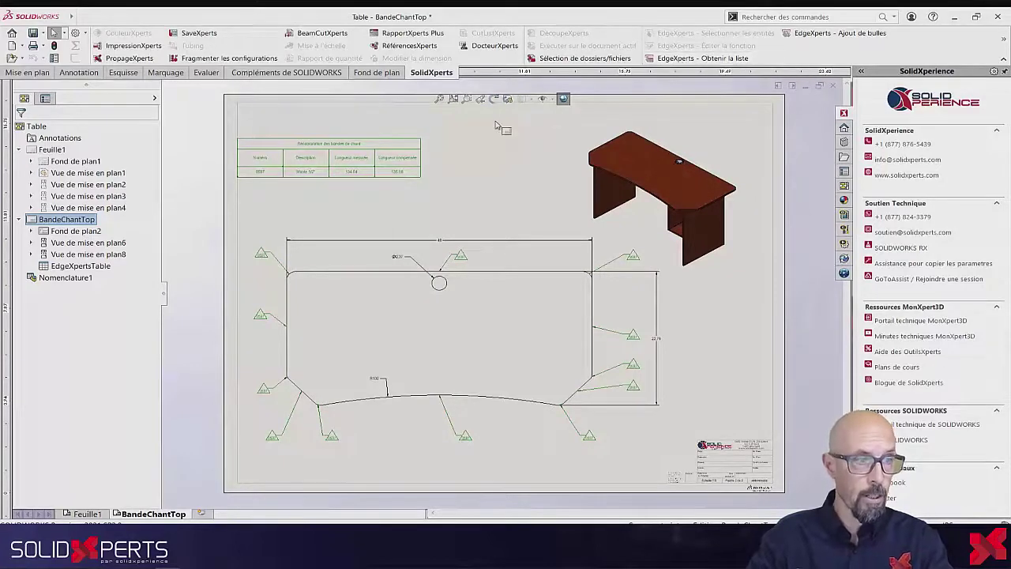
{"action": "scroll", "coordinate": [261, 154], "scroll_direction": "down", "scroll_amount": 4}
{"action": "scroll", "coordinate": [299, 197], "scroll_direction": "down", "scroll_amount": 3}
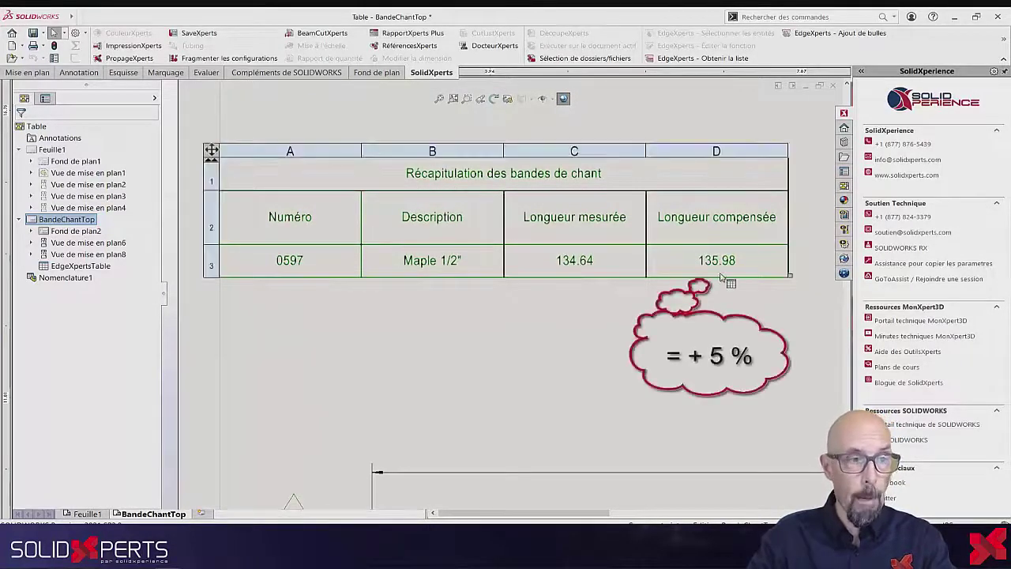
{"action": "left_click", "coordinate": [484, 123]}
{"action": "left_click", "coordinate": [453, 99]}
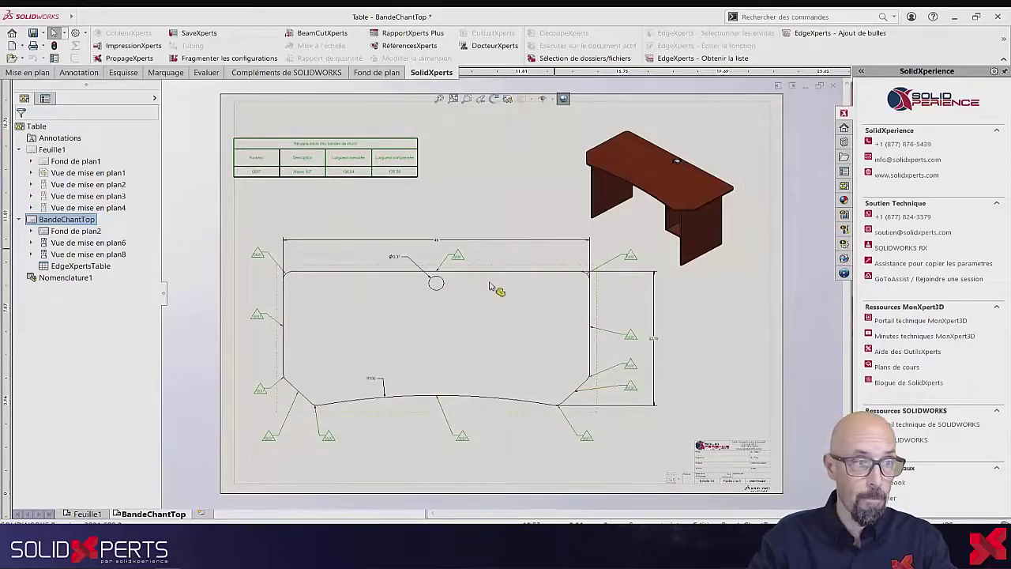
Change the contour of the 0597 edge band balloon above the grommet hole to Hexagone
{"action": "scroll", "coordinate": [478, 276], "scroll_direction": "down", "scroll_amount": 6}
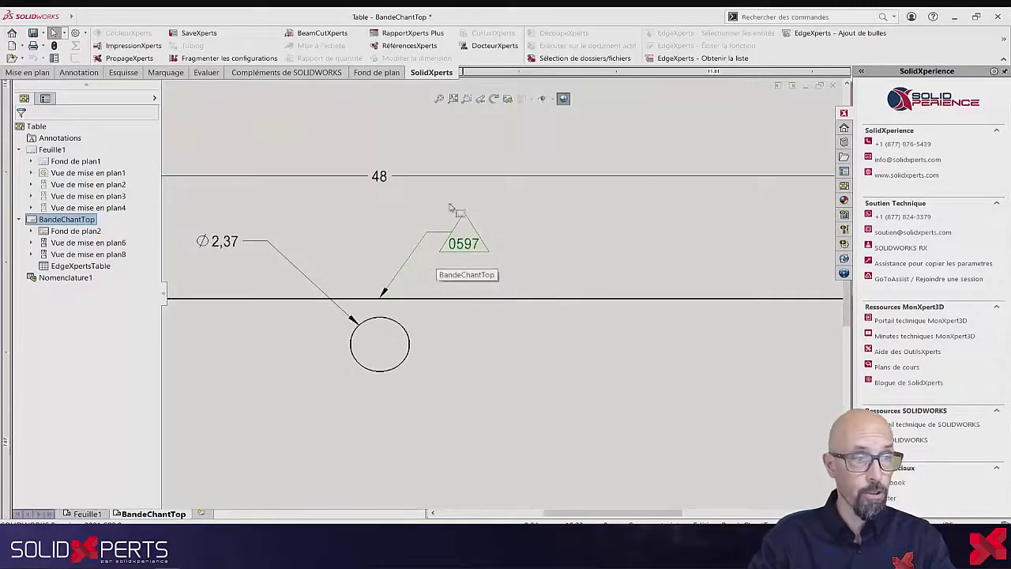
{"action": "left_click", "coordinate": [469, 245]}
{"action": "left_click_drag", "start_coordinate": [152, 313], "coordinate": [149, 478]}
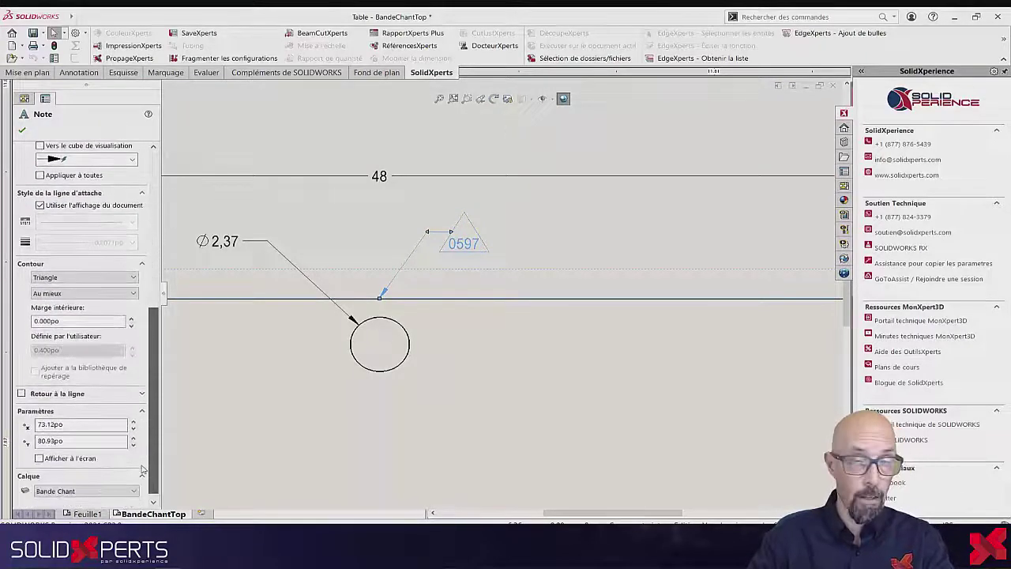
{"action": "left_click", "coordinate": [93, 277]}
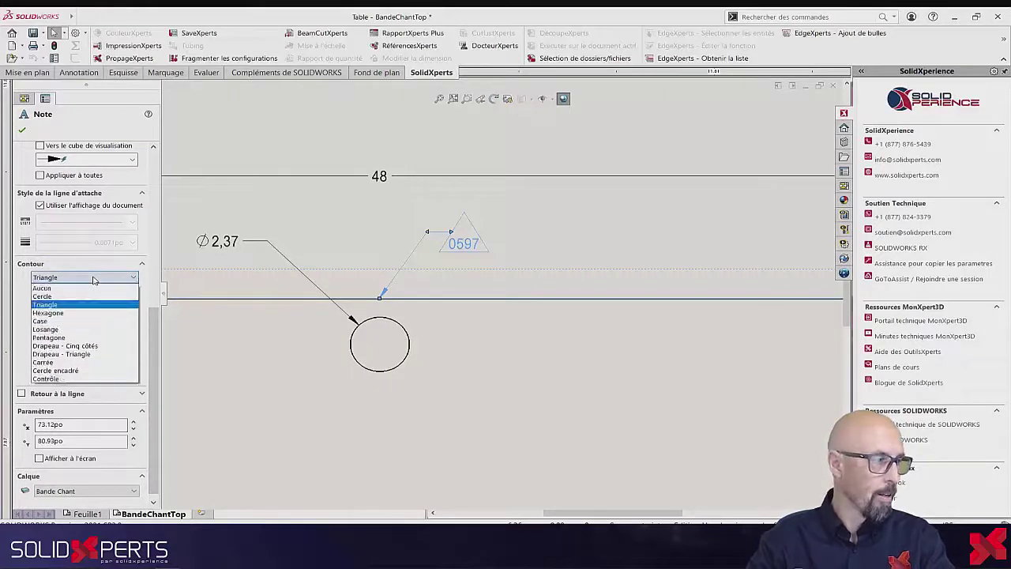
{"action": "left_click", "coordinate": [91, 313]}
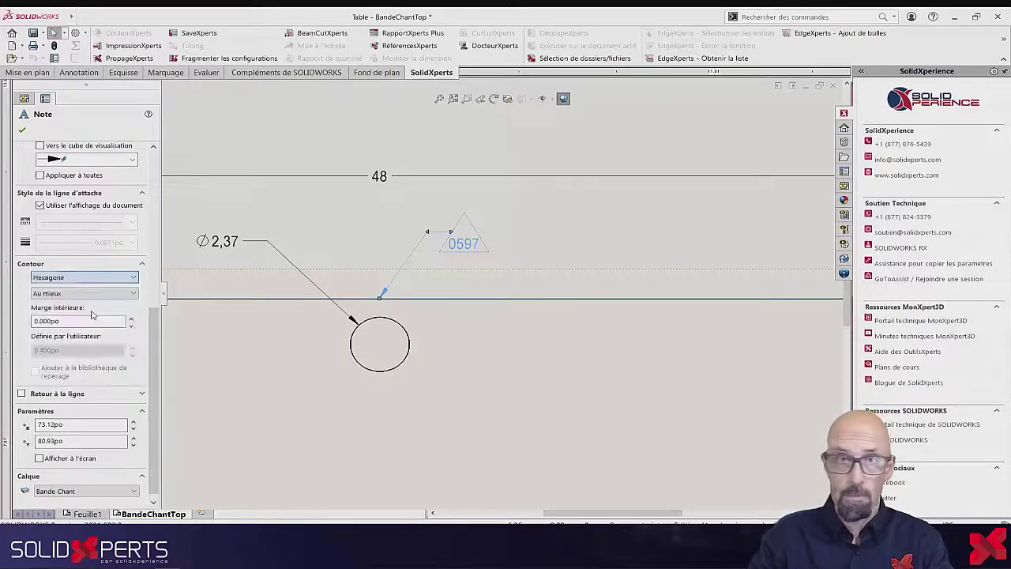
{"action": "left_click", "coordinate": [22, 130]}
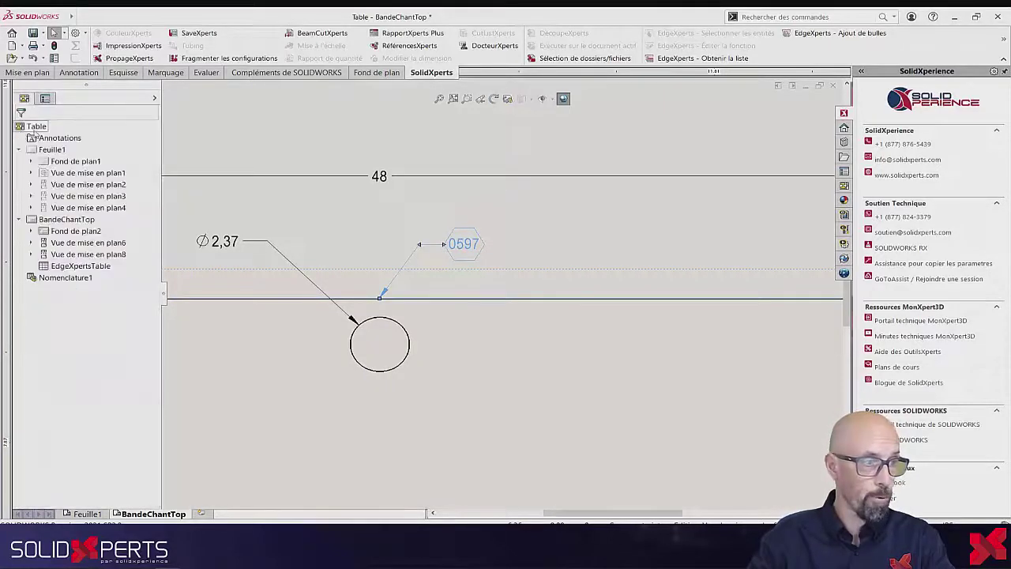
{"action": "left_click", "coordinate": [572, 218]}
{"action": "key", "text": "f"}
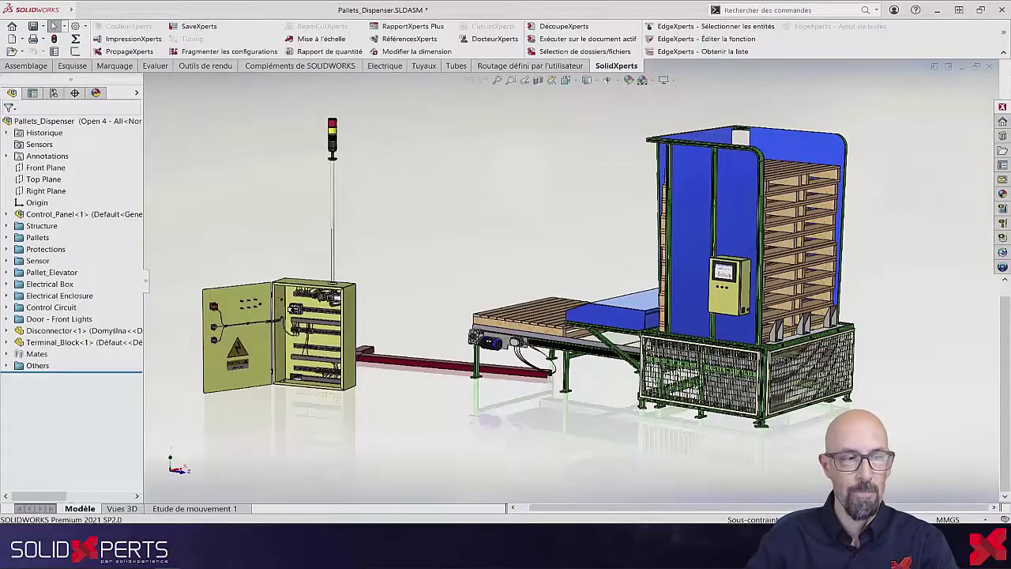
Open the drawing of structure part 2001 from Pallets_Dispenser and start BeamCutXperts with its weldment cut list as source table
{"action": "left_click", "coordinate": [557, 360]}
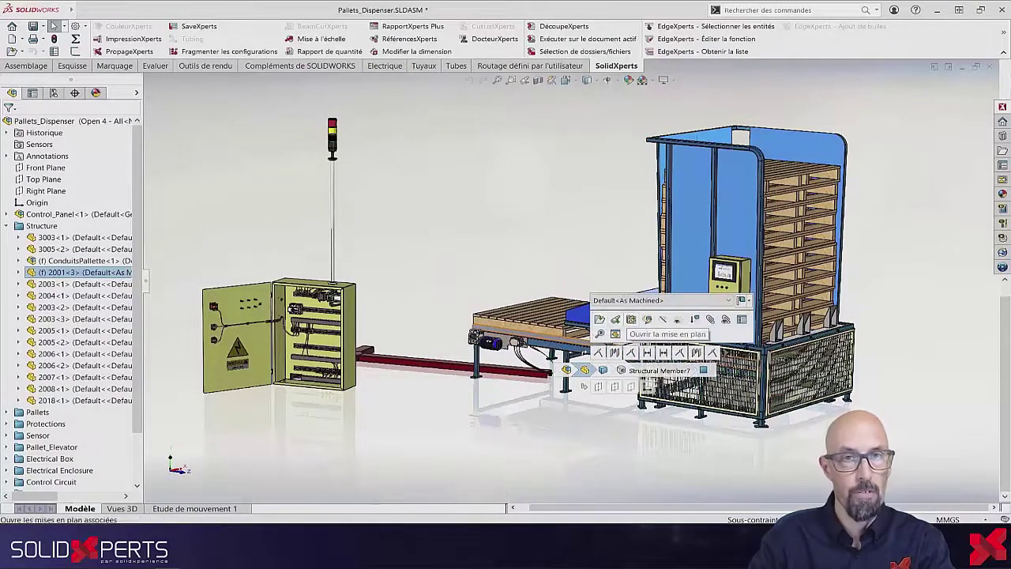
{"action": "left_click", "coordinate": [616, 334]}
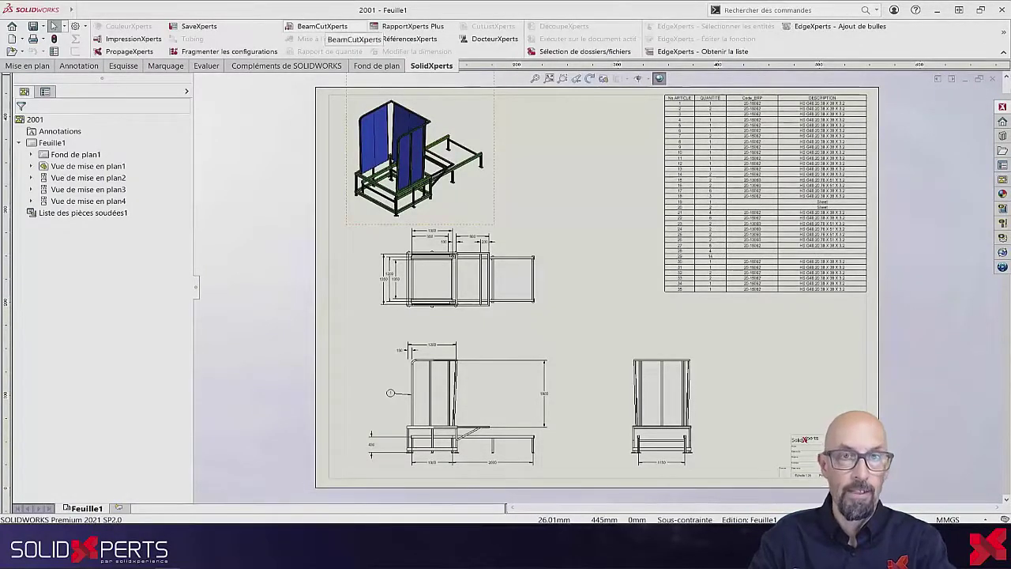
{"action": "left_click", "coordinate": [323, 26]}
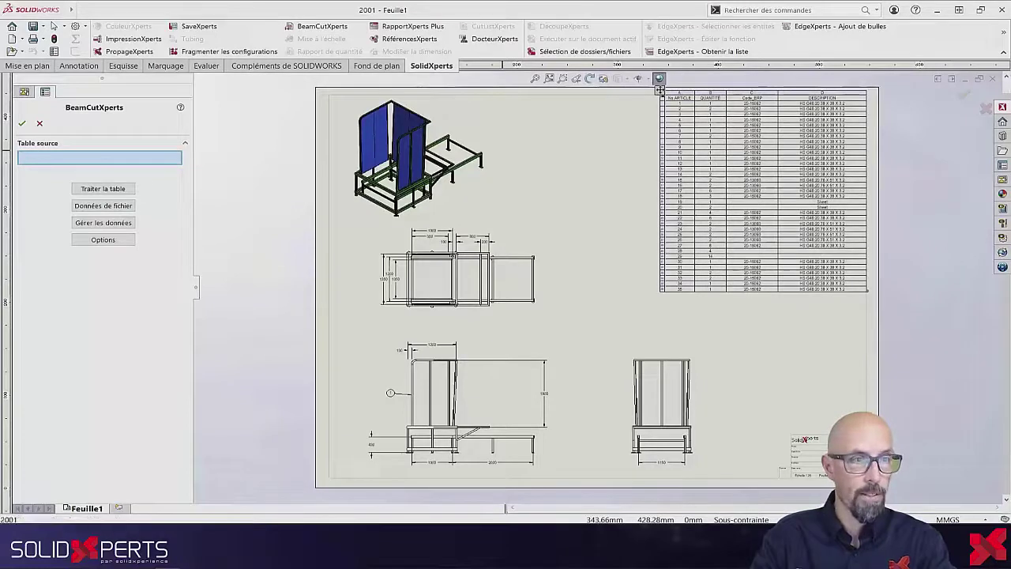
{"action": "left_click", "coordinate": [762, 190]}
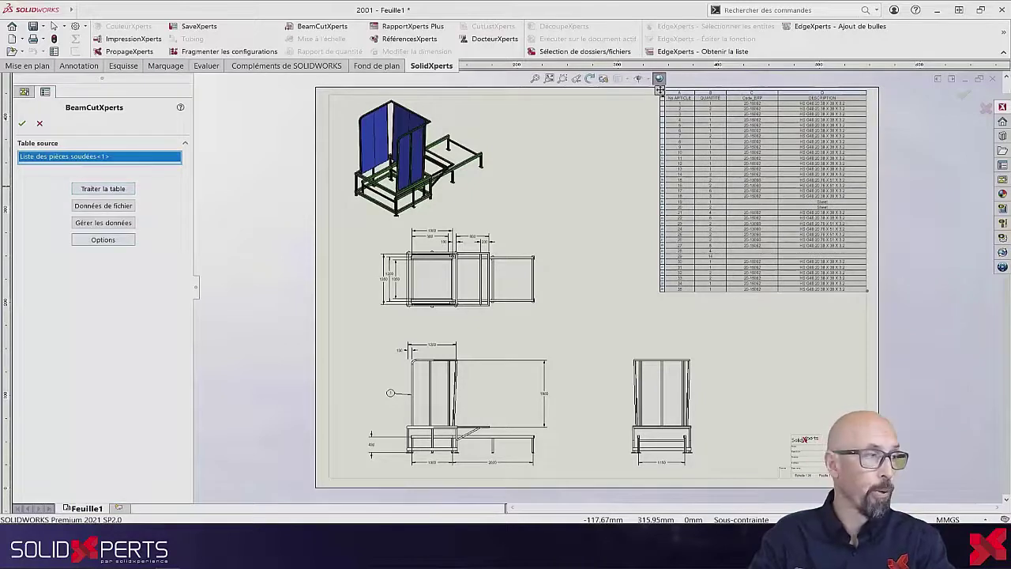
In the BeamCutXperts options, enter 0125 as the saw kerf width and keep pouces as the output unit
{"action": "left_click", "coordinate": [103, 240]}
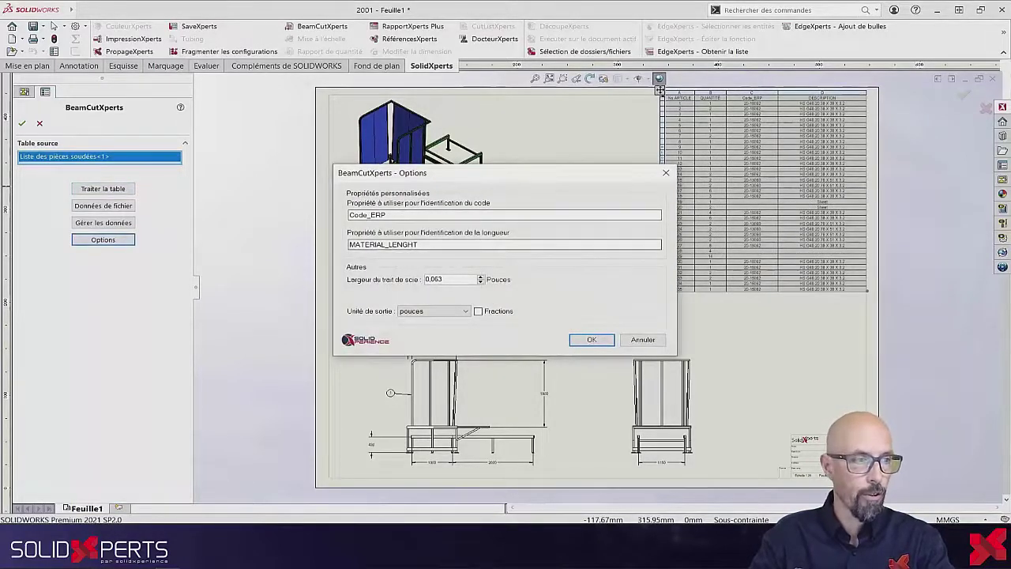
{"action": "left_click_drag", "start_coordinate": [443, 279], "coordinate": [424, 279]}
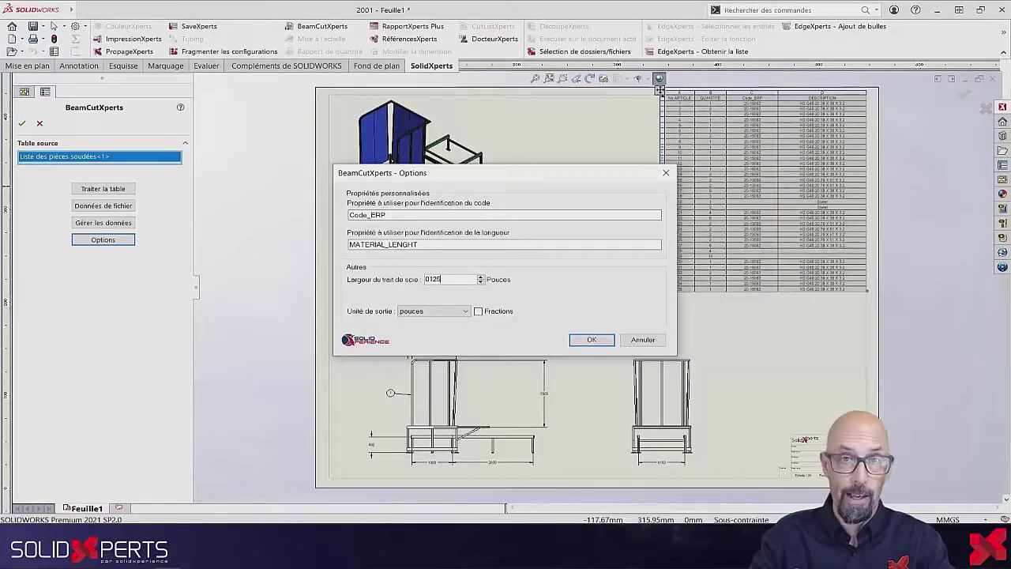
{"action": "key", "text": "Tab"}
{"action": "key", "text": "alt+Down"}
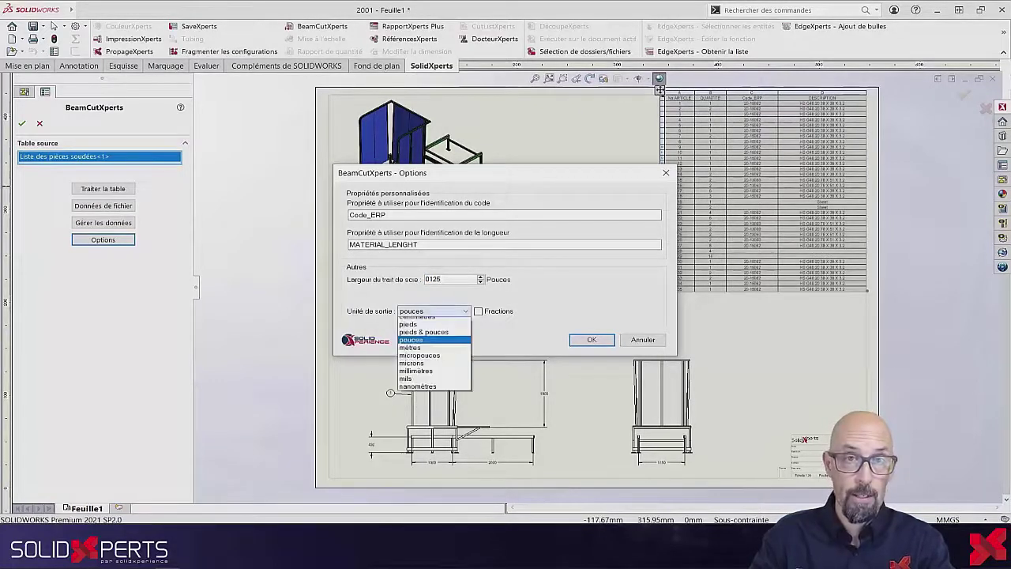
{"action": "key", "text": "Escape"}
{"action": "key", "text": "Tab"}
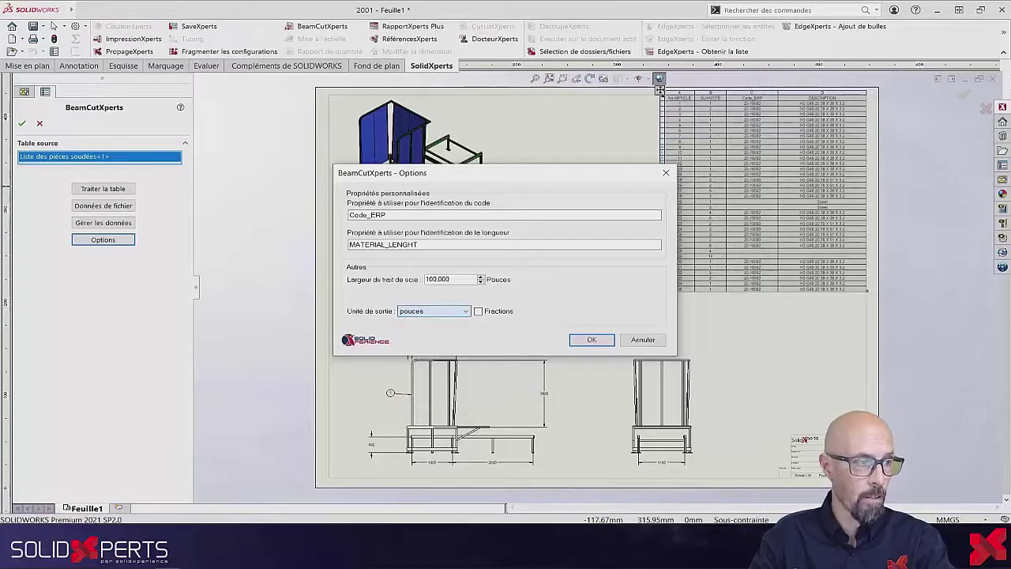
{"action": "key", "text": "Return"}
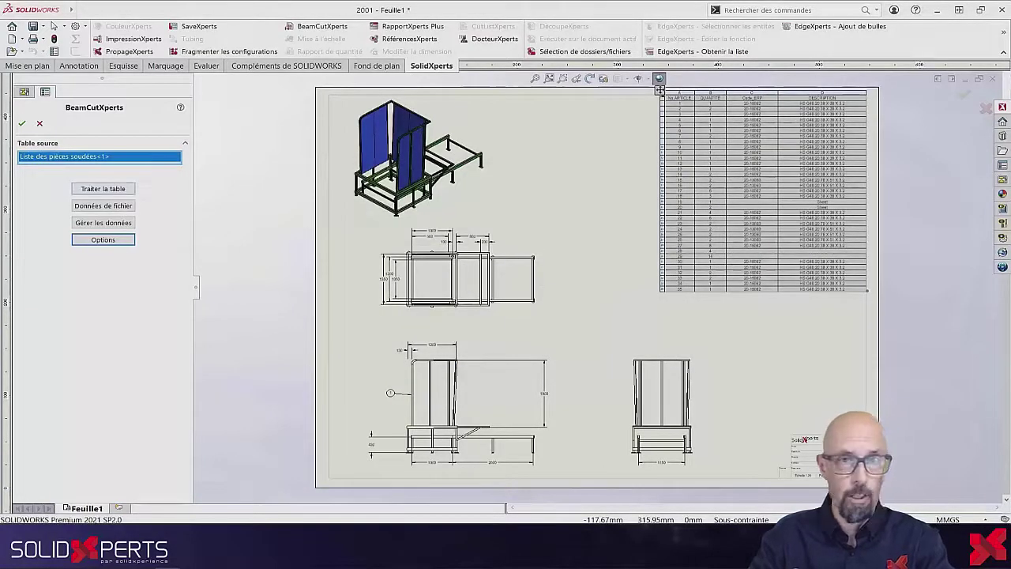
Process the cut list in BeamCutXperts with the CISC_10me database and generate the cutting results
{"action": "key", "text": "Escape"}
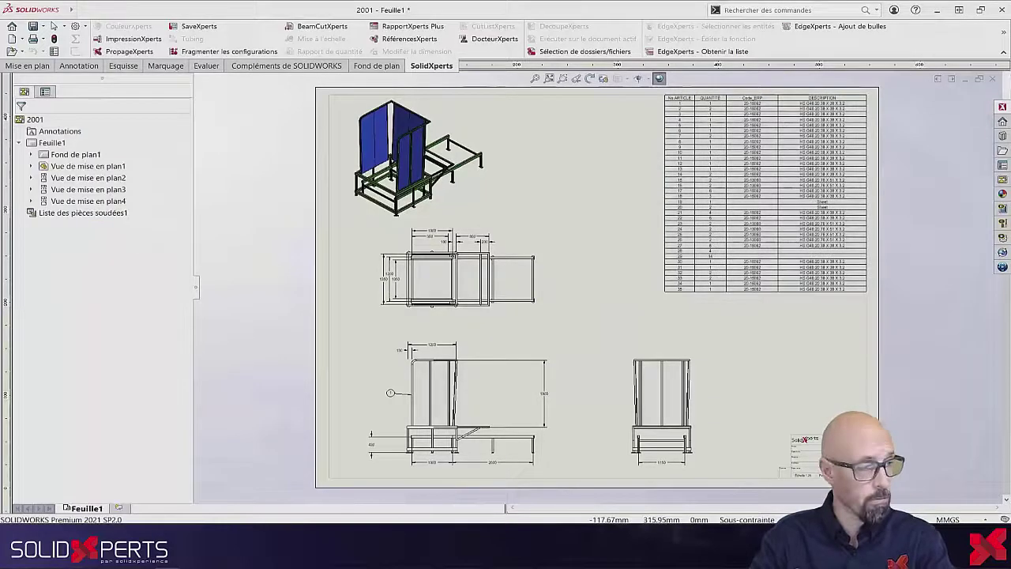
{"action": "left_click", "coordinate": [310, 171]}
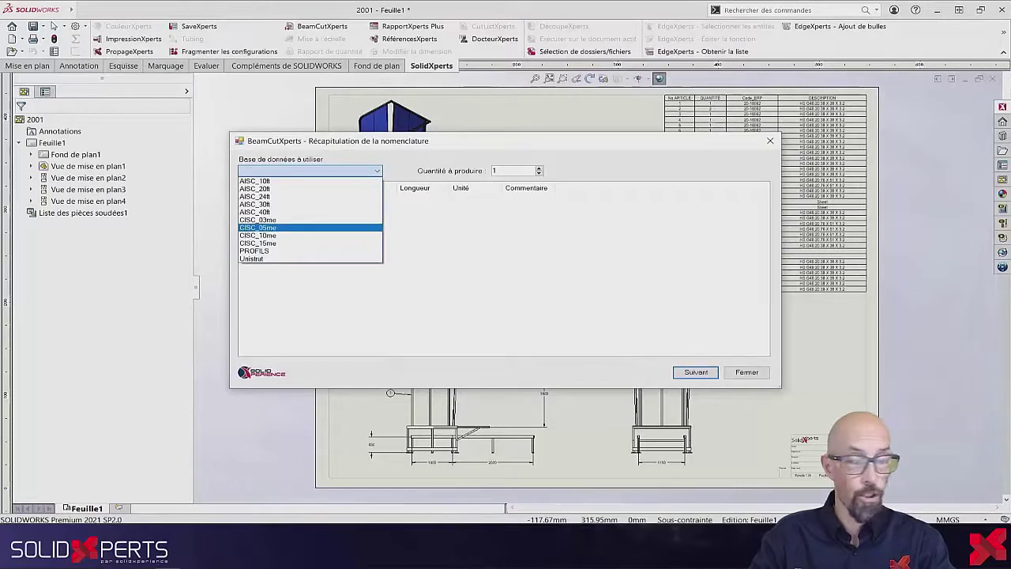
{"action": "left_click", "coordinate": [260, 227]}
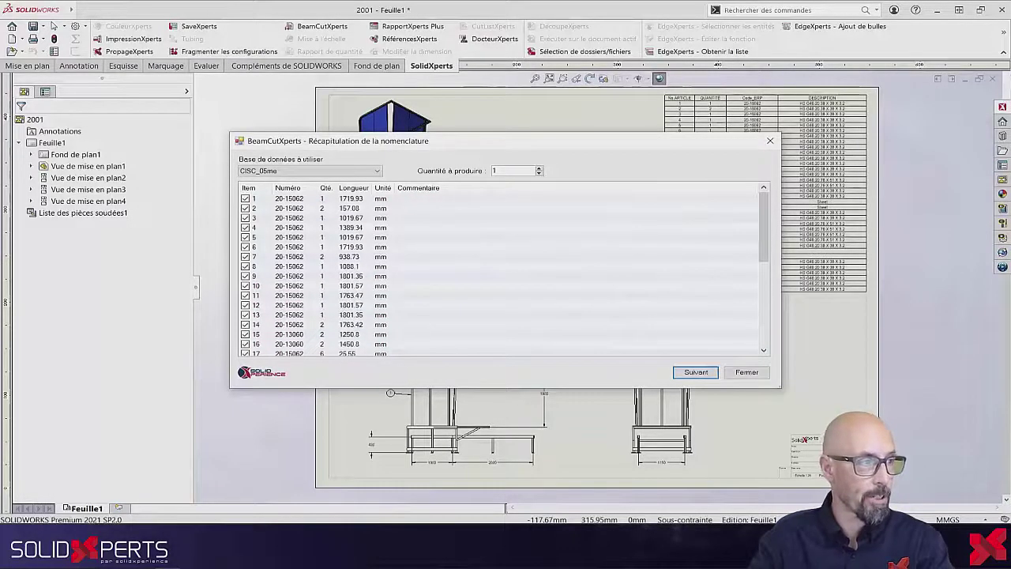
{"action": "left_click", "coordinate": [308, 170]}
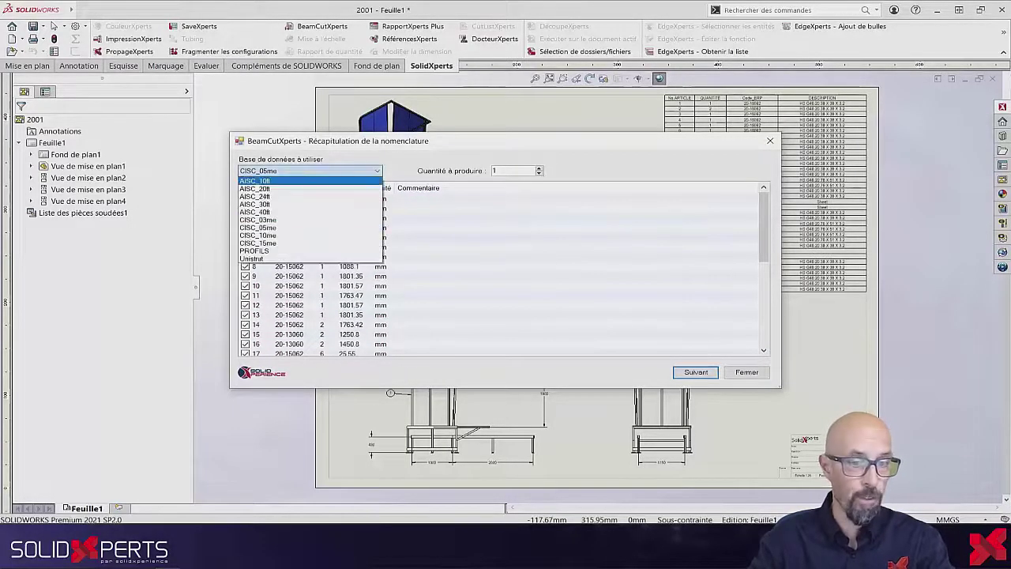
{"action": "left_click", "coordinate": [258, 235]}
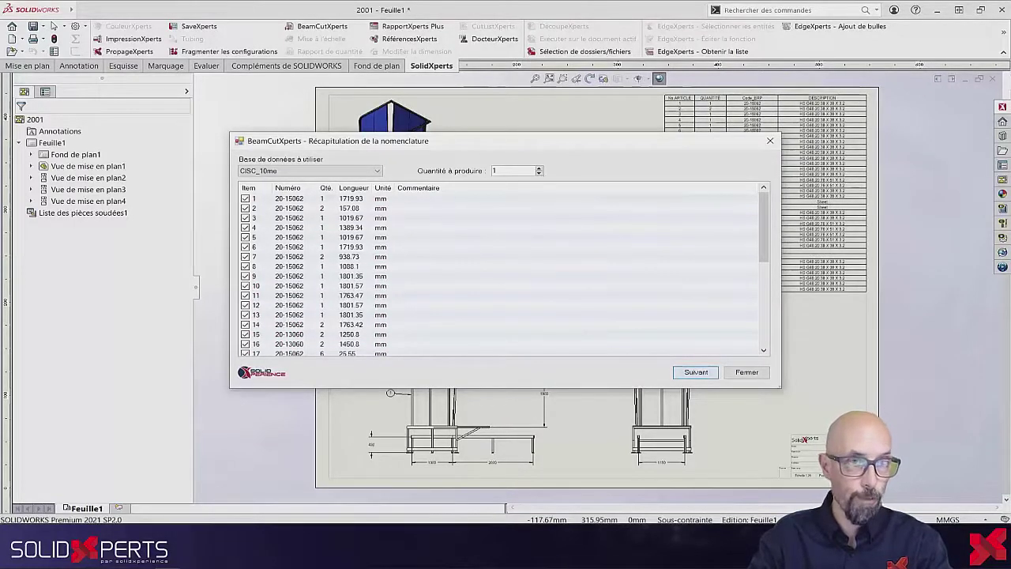
{"action": "left_click", "coordinate": [711, 369]}
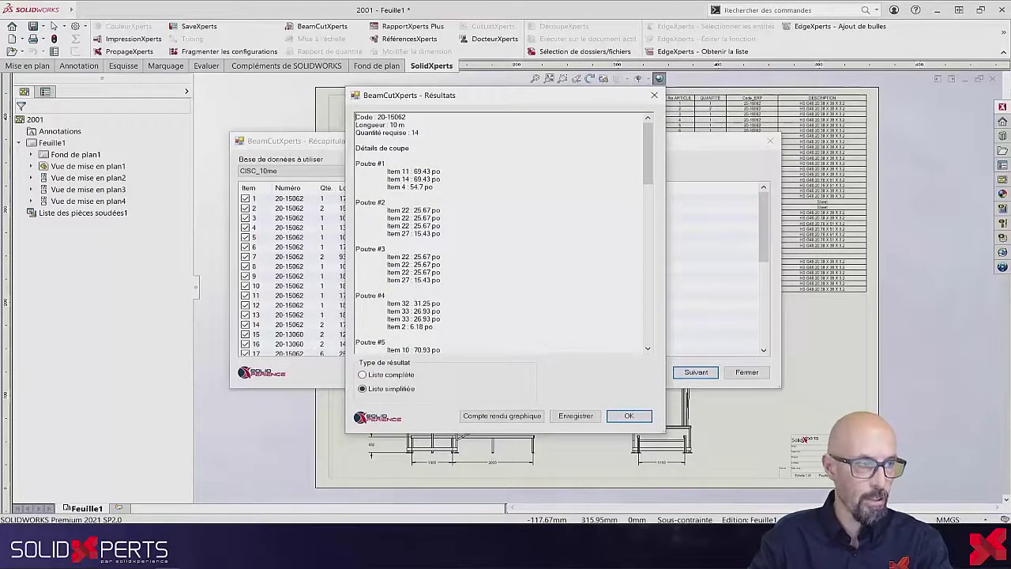
Show the cutting results as Liste complète and examine the beam details, required quantity and material code
{"action": "left_click", "coordinate": [362, 375]}
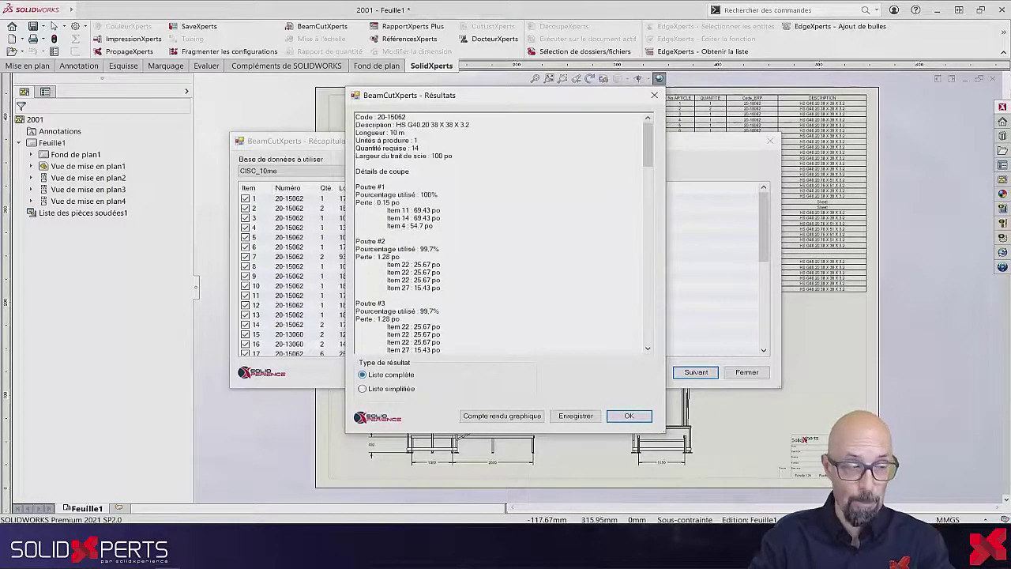
{"action": "left_click_drag", "start_coordinate": [385, 187], "coordinate": [355, 186]}
{"action": "left_click_drag", "start_coordinate": [386, 241], "coordinate": [355, 241]}
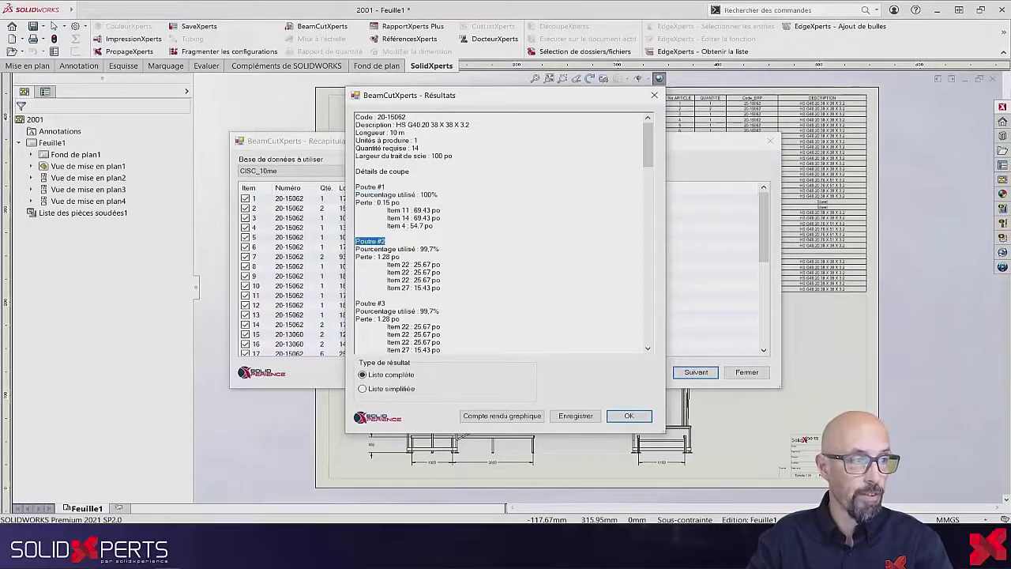
{"action": "left_click_drag", "start_coordinate": [355, 295], "coordinate": [378, 304]}
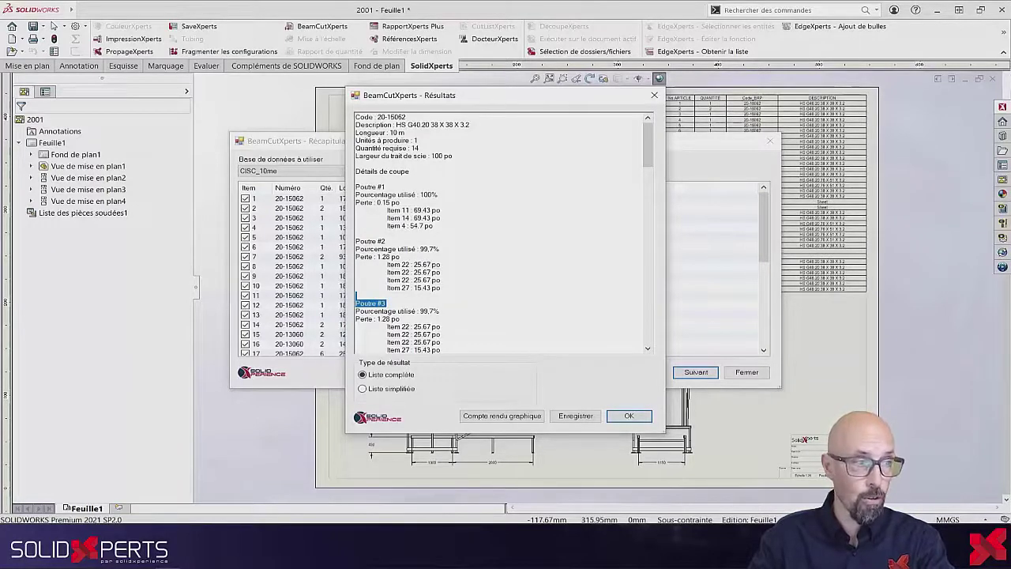
{"action": "left_click", "coordinate": [417, 140]}
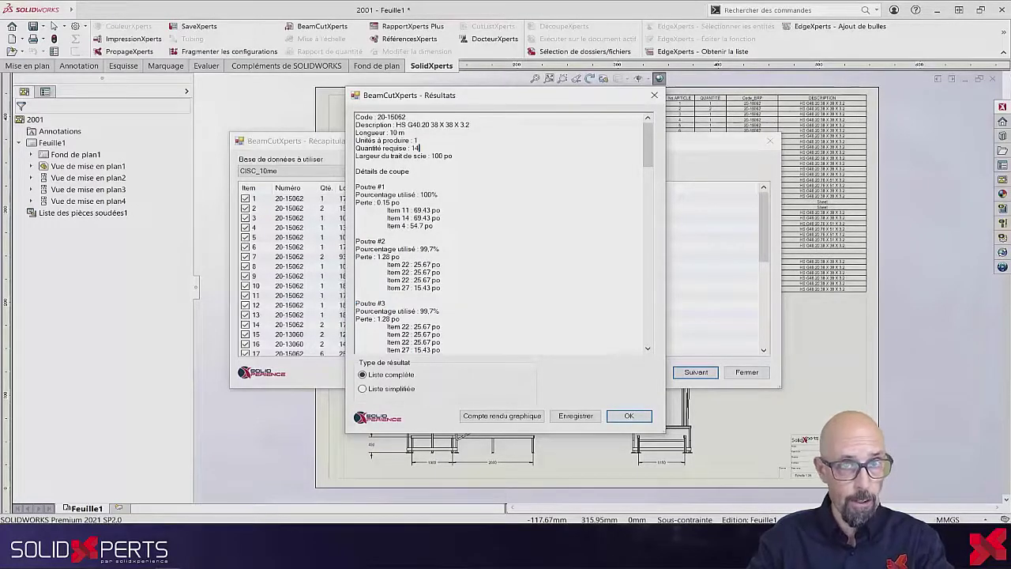
{"action": "key", "text": "shift+Home"}
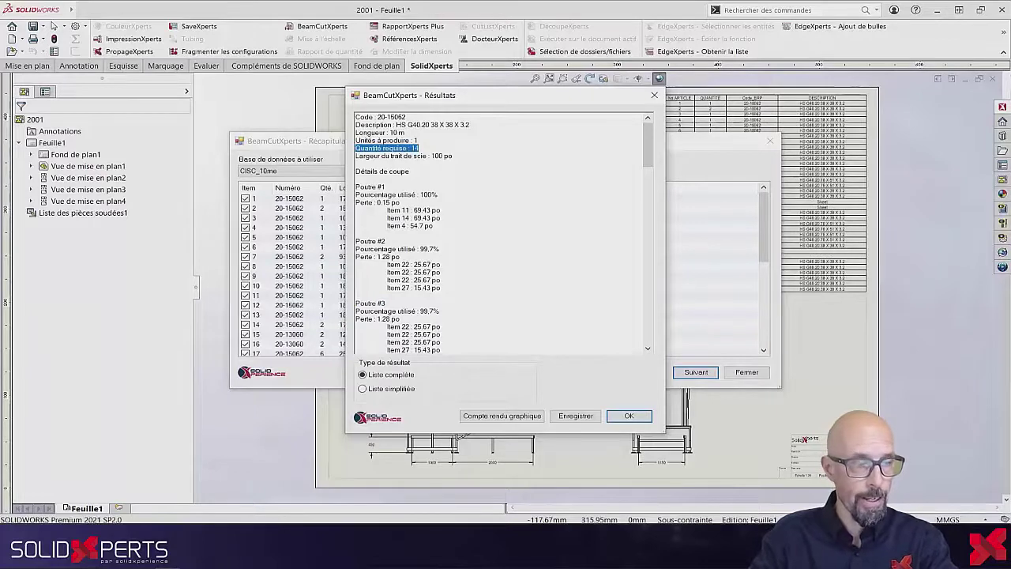
{"action": "left_click", "coordinate": [438, 195]}
{"action": "key", "text": "shift+Home"}
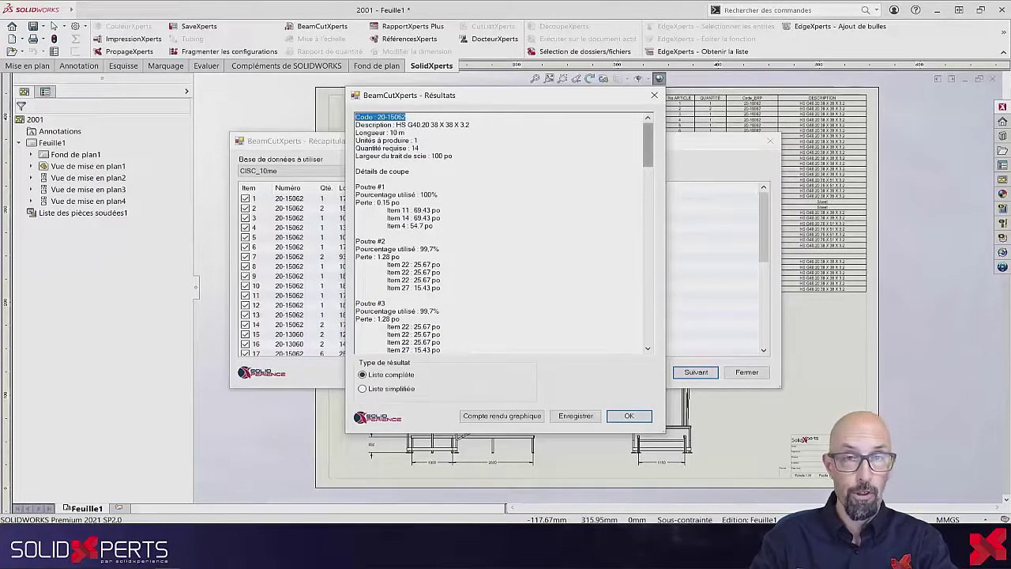
Examine the cutting results for material code 20-13060, including its required quantity and first beam
{"action": "scroll", "coordinate": [501, 233], "scroll_direction": "down", "scroll_amount": 15}
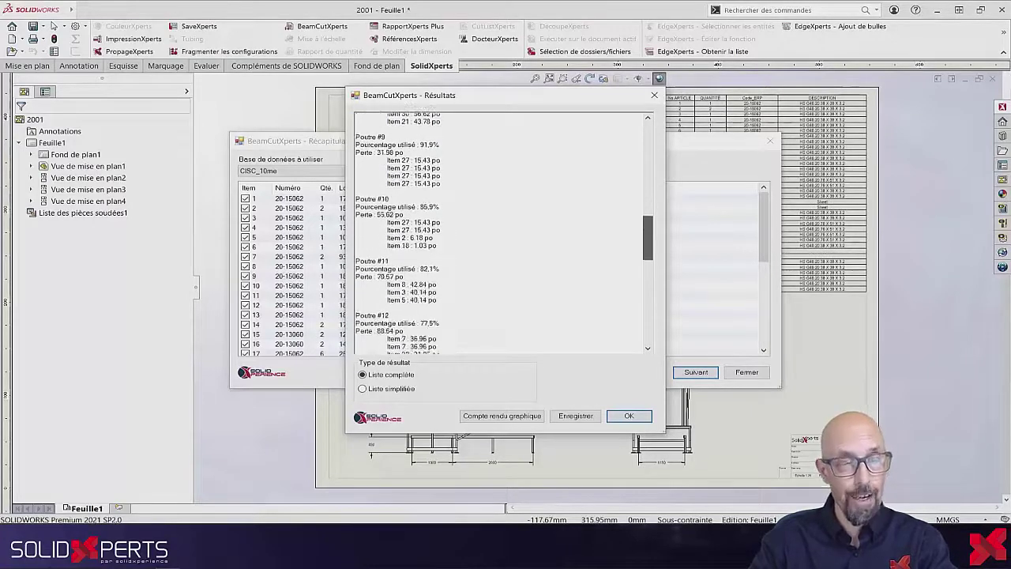
{"action": "scroll", "coordinate": [501, 233], "scroll_direction": "down", "scroll_amount": 13}
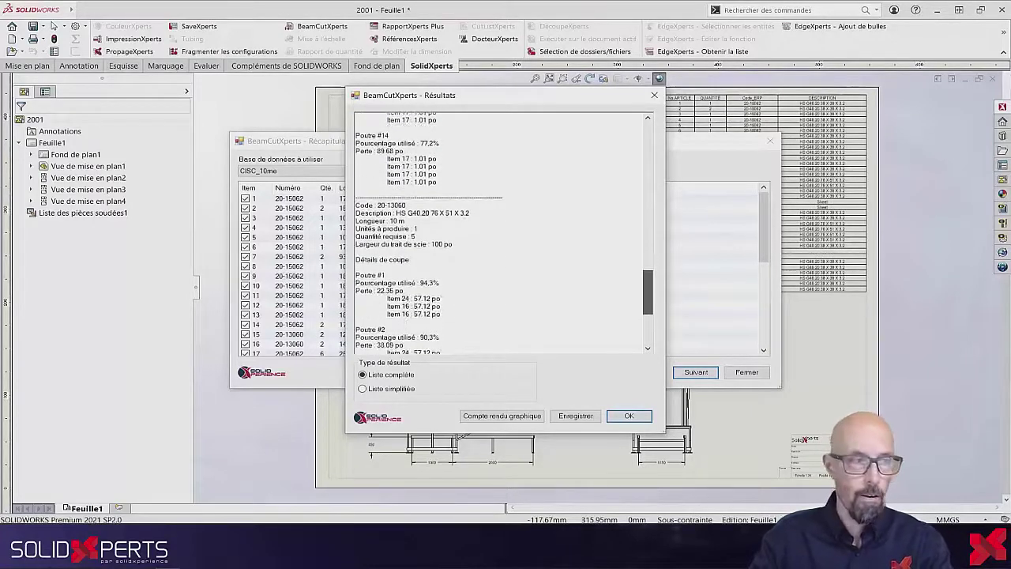
{"action": "left_click_drag", "start_coordinate": [406, 205], "coordinate": [356, 205]}
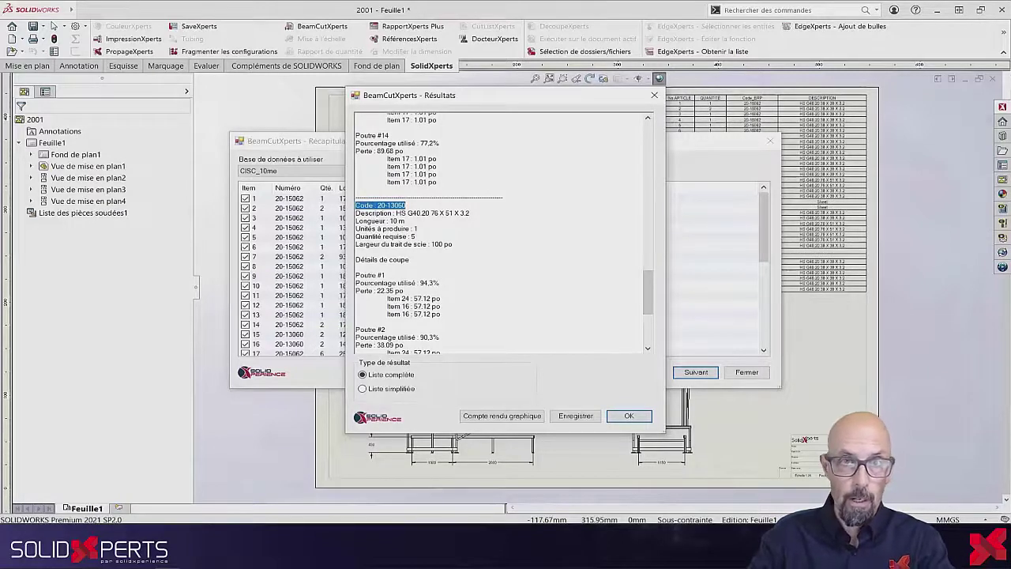
{"action": "left_click_drag", "start_coordinate": [416, 236], "coordinate": [355, 236]}
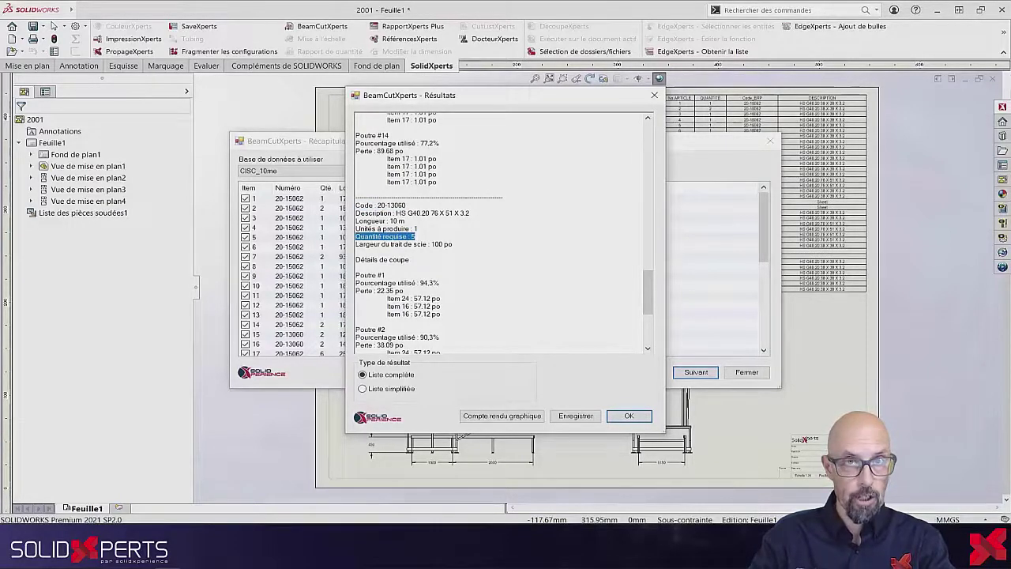
{"action": "left_click_drag", "start_coordinate": [386, 274], "coordinate": [355, 274]}
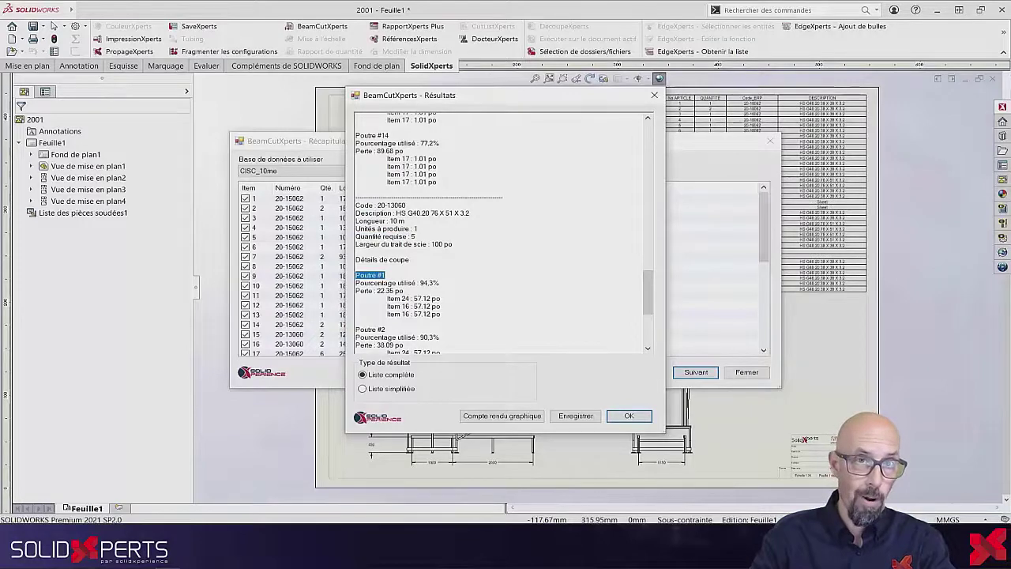
Review the beam cutting layouts in an enlarged Compte rendu graphique, and close BeamCutXperts
{"action": "left_click", "coordinate": [501, 416]}
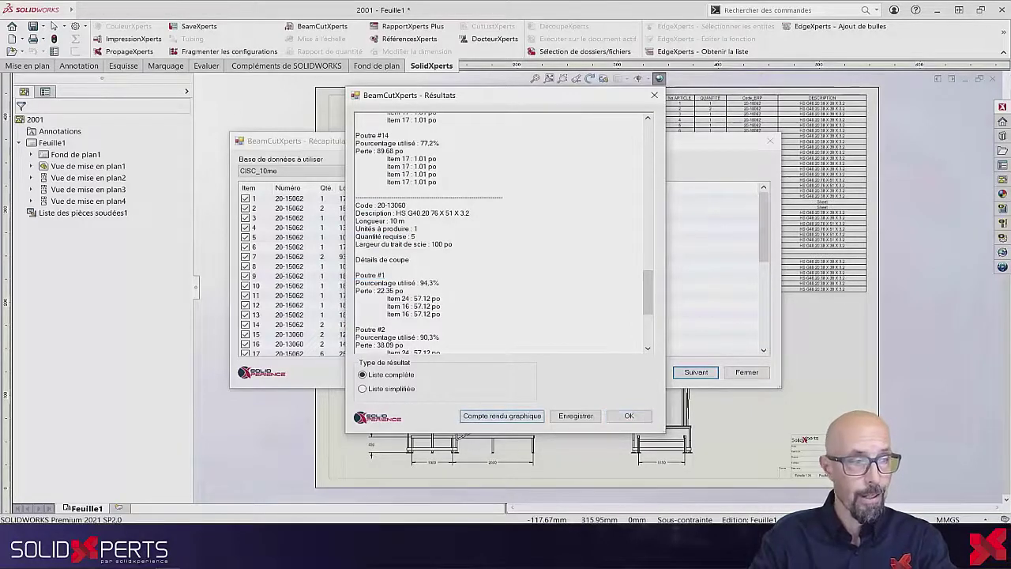
{"action": "left_click_drag", "start_coordinate": [331, 124], "coordinate": [252, 84]}
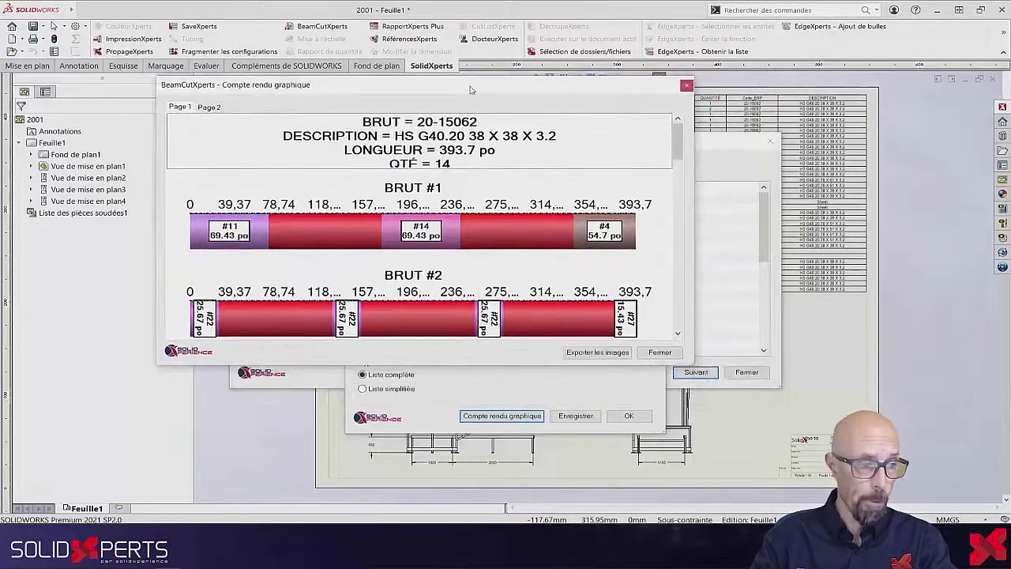
{"action": "left_click_drag", "start_coordinate": [687, 363], "coordinate": [849, 470]}
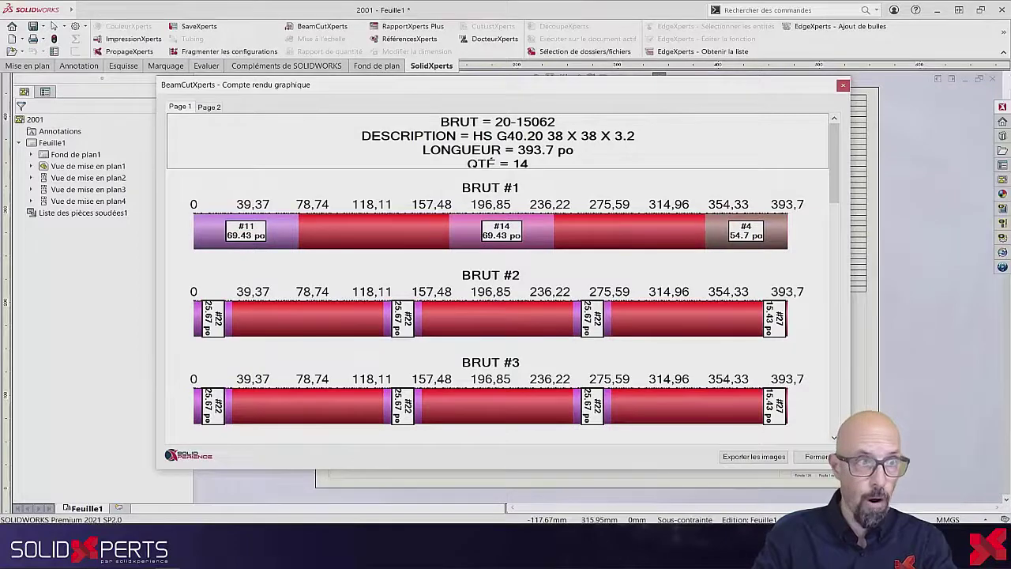
{"action": "scroll", "coordinate": [503, 278], "scroll_direction": "down", "scroll_amount": 5}
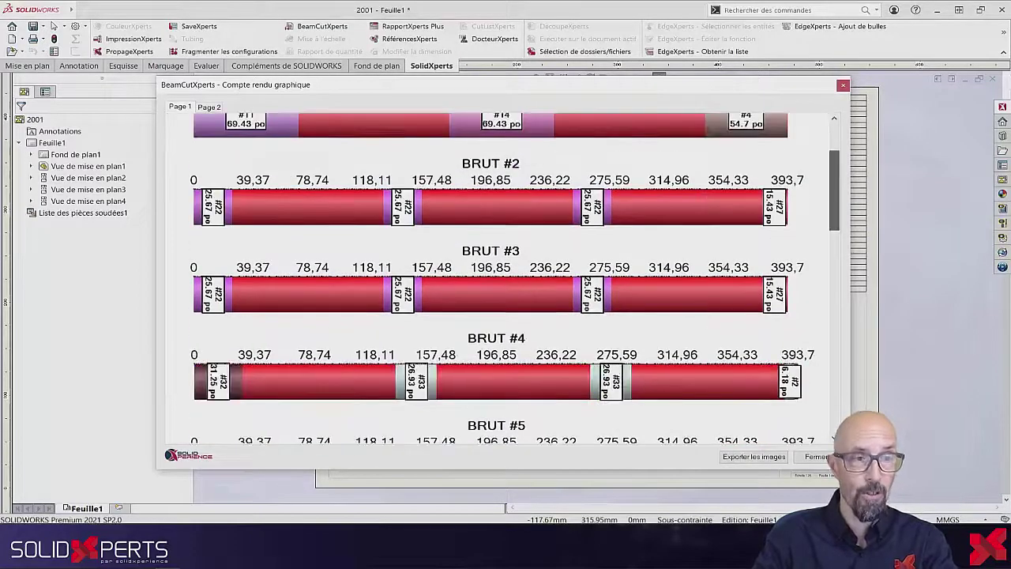
{"action": "scroll", "coordinate": [503, 279], "scroll_direction": "down", "scroll_amount": 5}
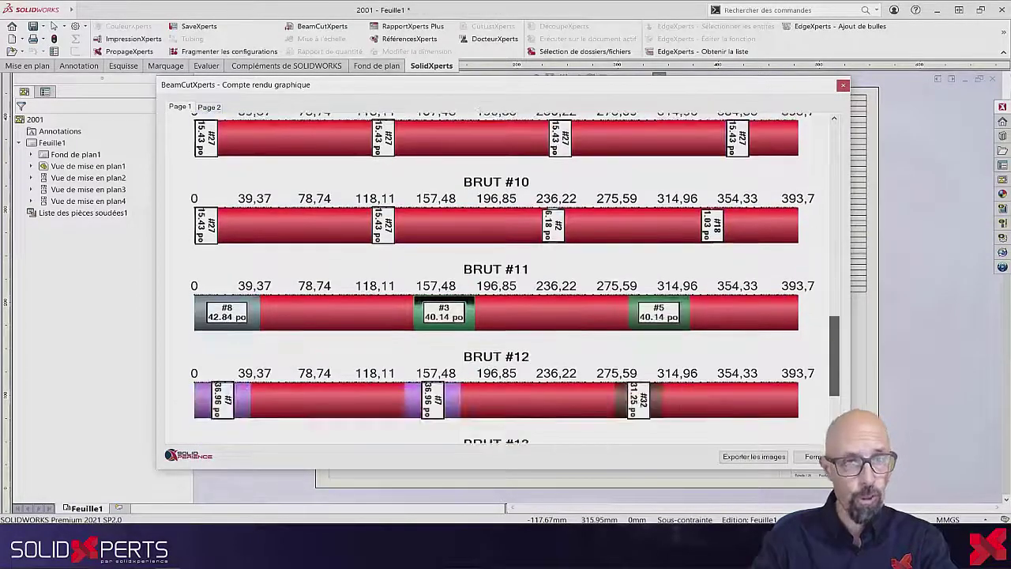
{"action": "scroll", "coordinate": [504, 278], "scroll_direction": "down", "scroll_amount": 1}
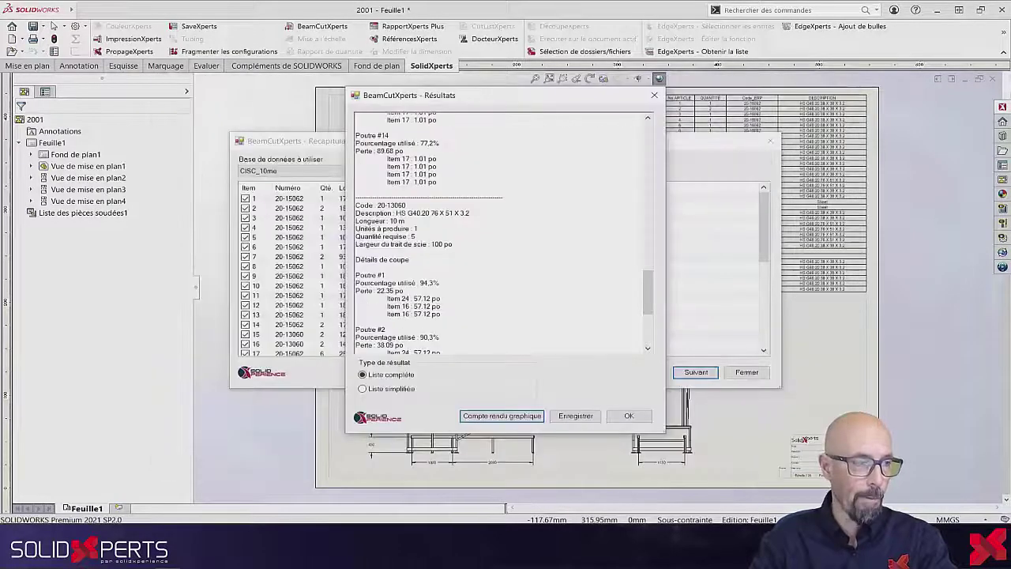
{"action": "key", "text": "Escape"}
{"action": "key", "text": "Escape"}
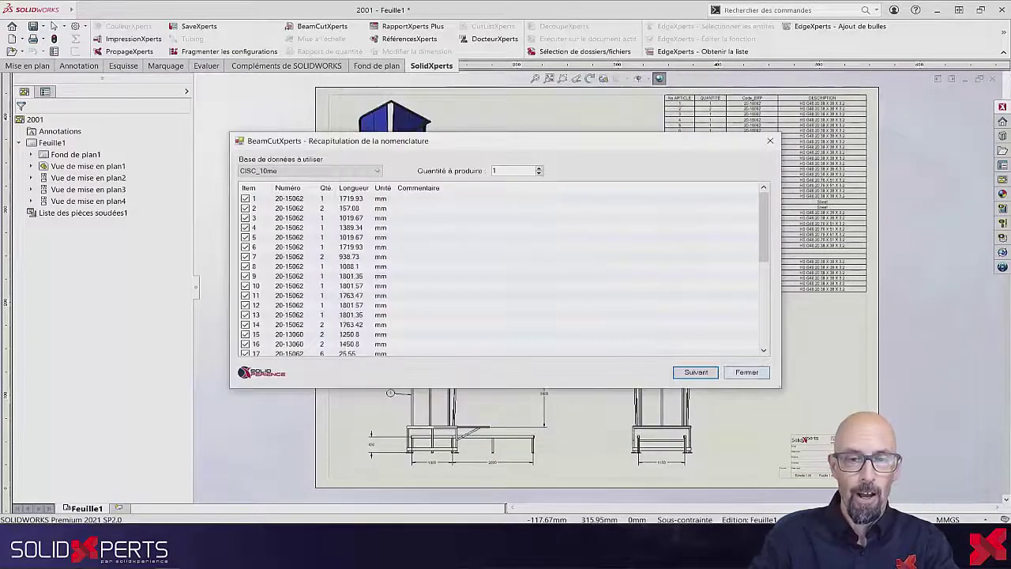
{"action": "key", "text": "Escape"}
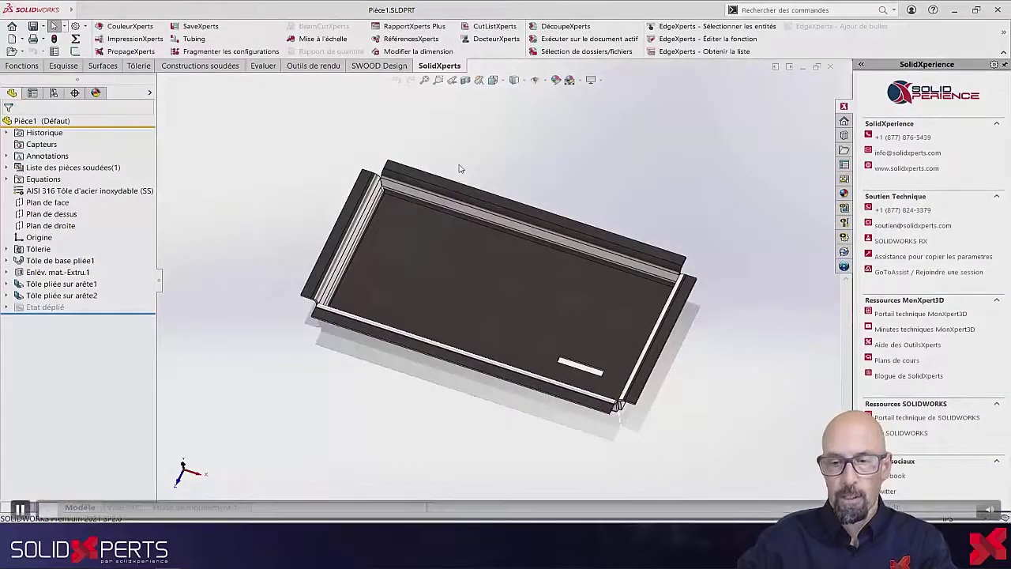
Scale the sheet metal part Pièce1 by a factor of 2 with Mise à l'échelle and check the base flange dimensions
{"action": "left_click", "coordinate": [312, 40]}
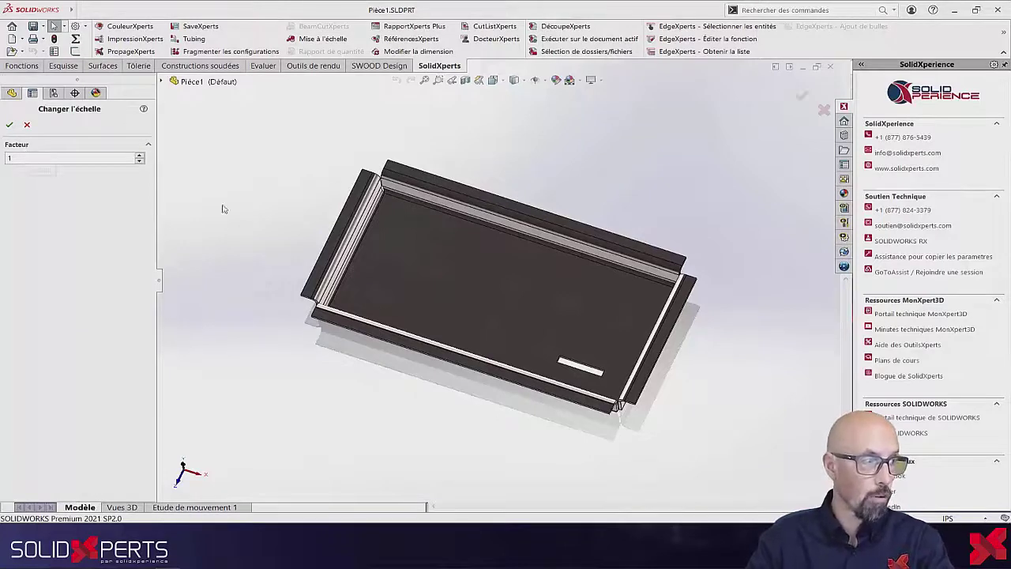
{"action": "left_click", "coordinate": [398, 267]}
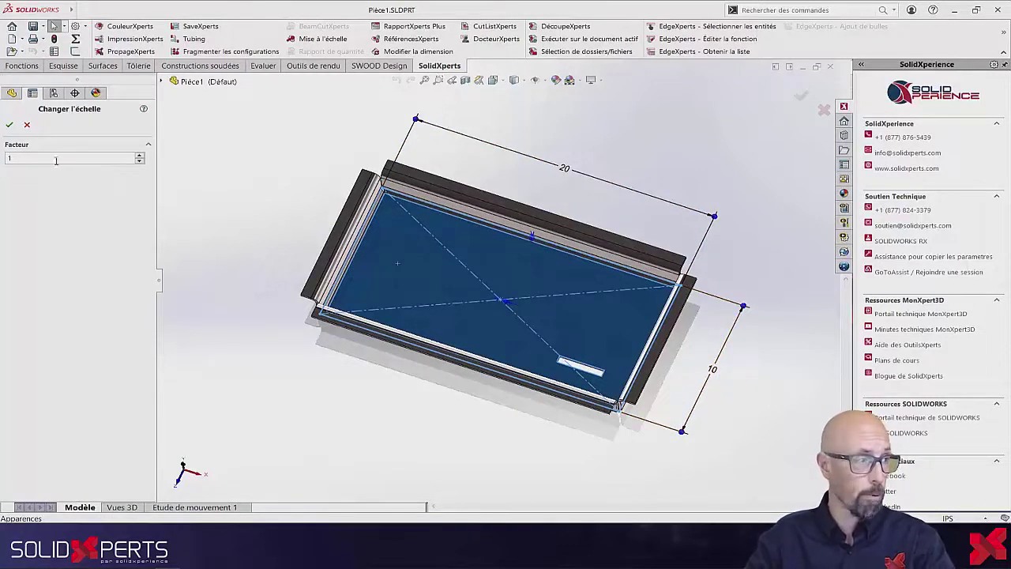
{"action": "left_click_drag", "start_coordinate": [53, 160], "coordinate": [3, 159]}
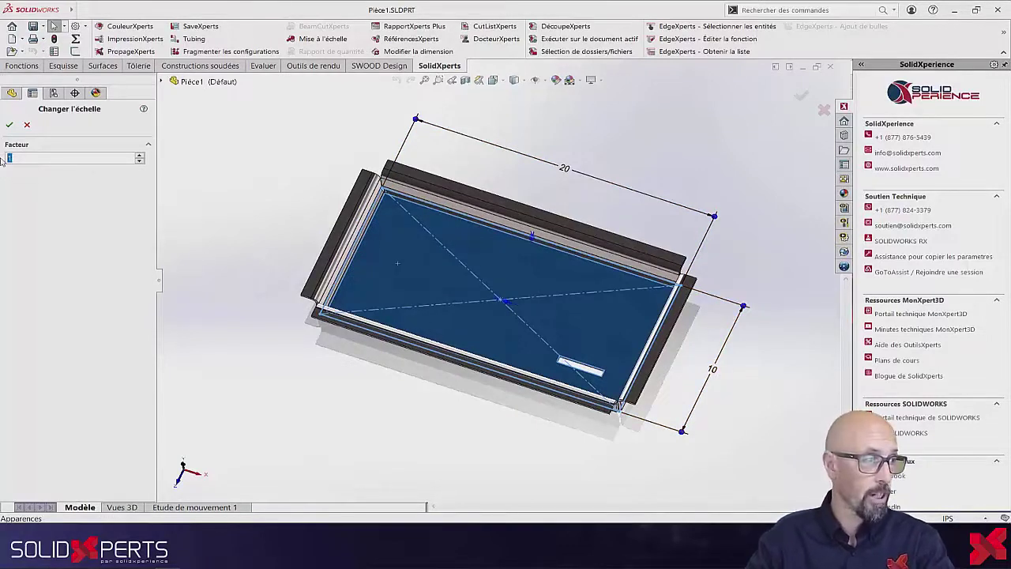
{"action": "type", "text": "2"}
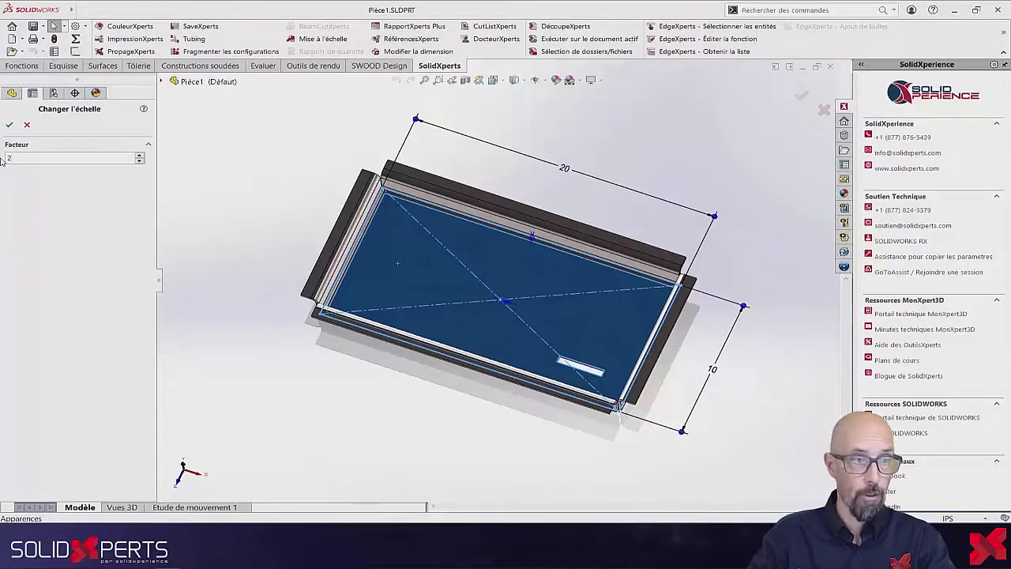
{"action": "left_click", "coordinate": [9, 124]}
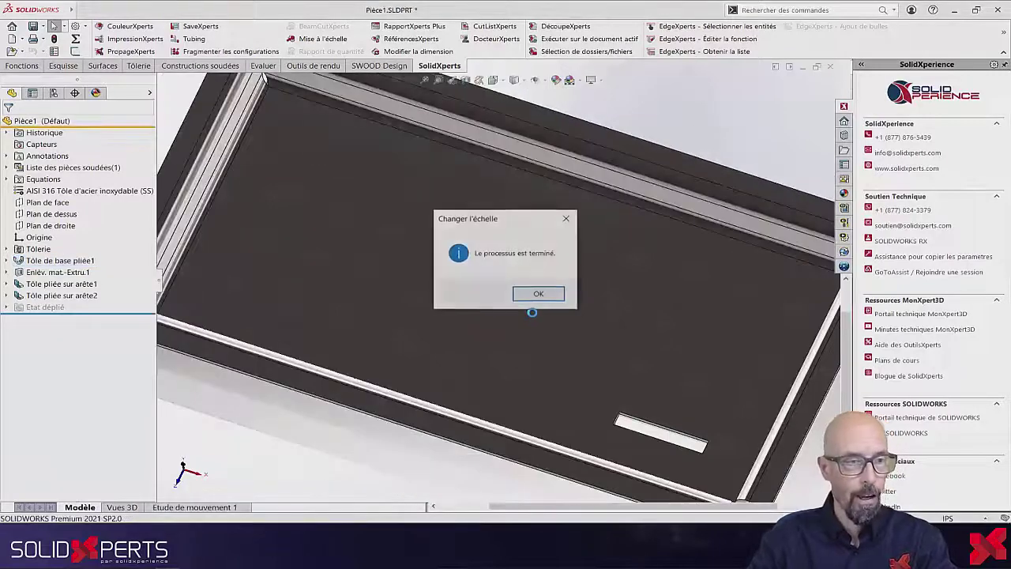
{"action": "left_click", "coordinate": [538, 294]}
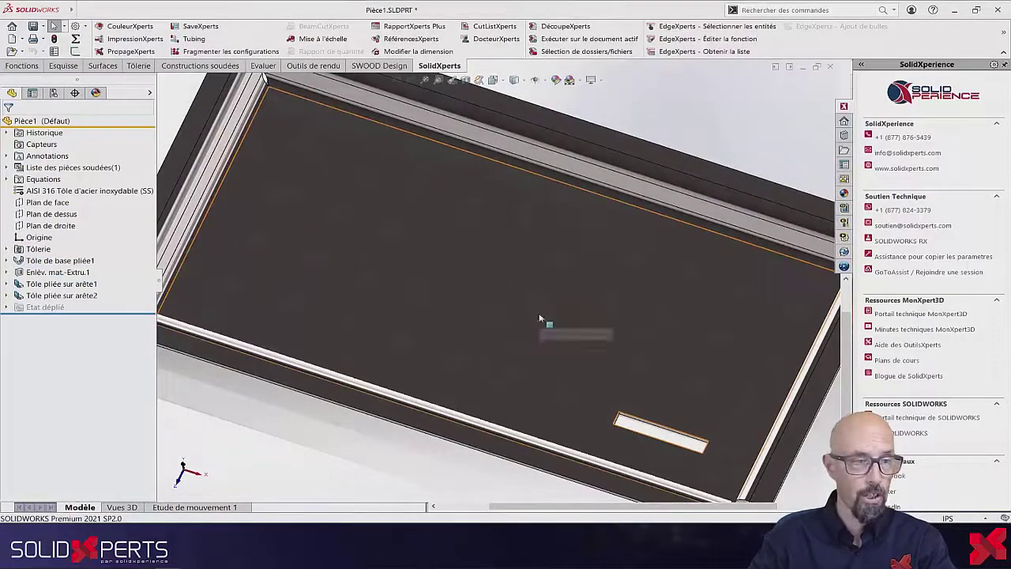
{"action": "left_click", "coordinate": [500, 271]}
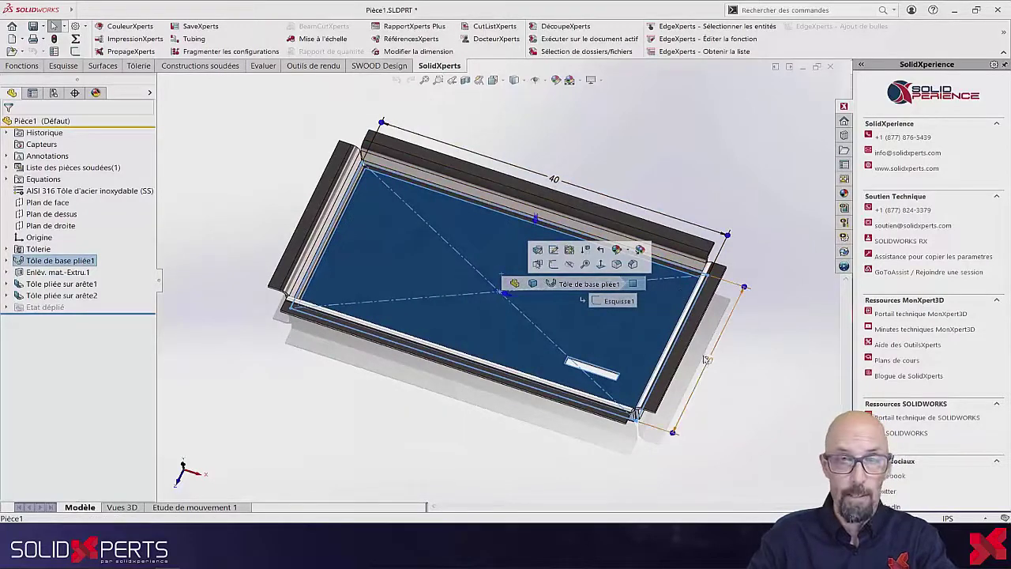
{"action": "left_click", "coordinate": [636, 172]}
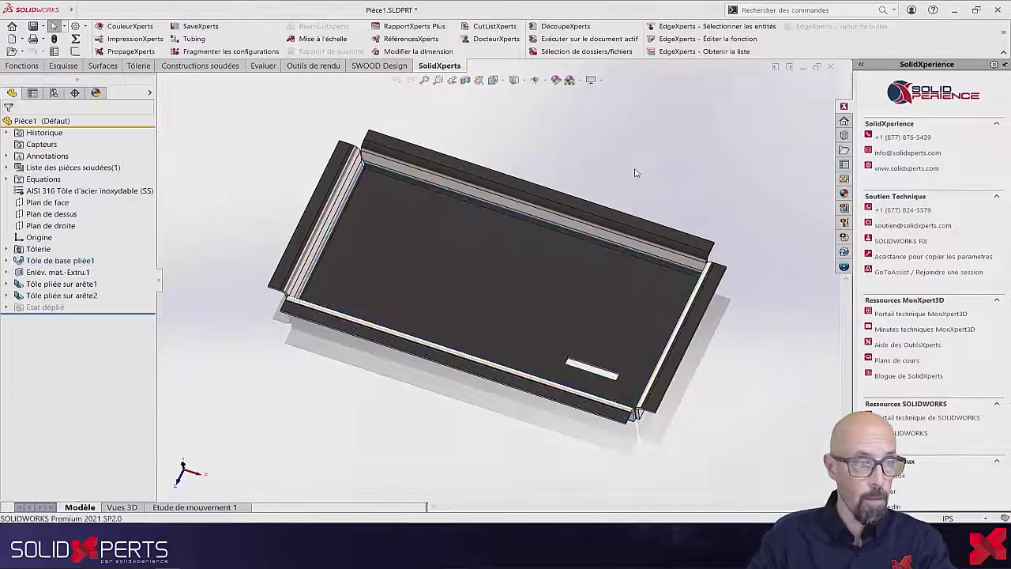
Scale the enlarged sheet metal part down to one quarter of its size and check the base flange dimensions again
{"action": "left_click", "coordinate": [304, 41]}
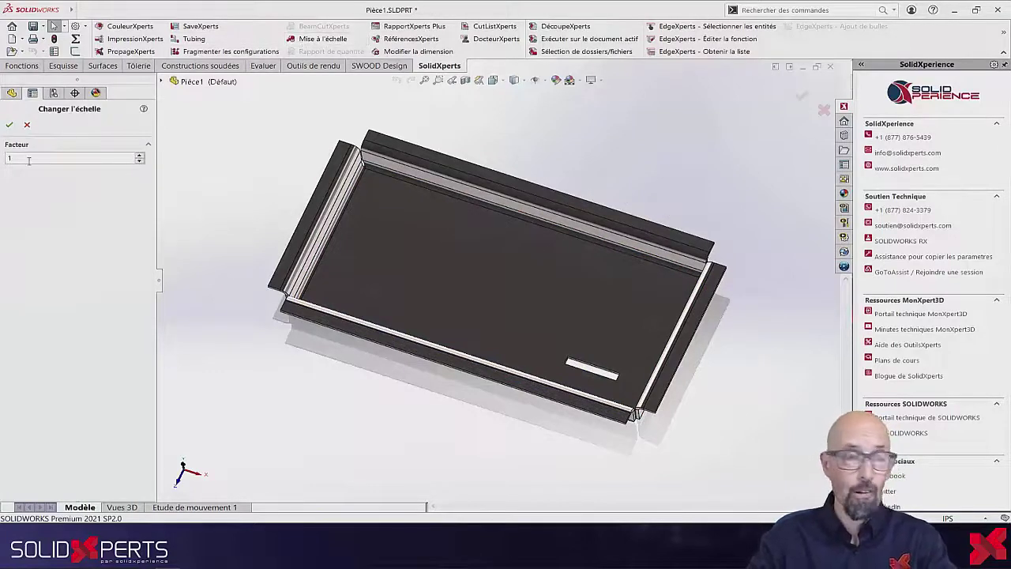
{"action": "left_click_drag", "start_coordinate": [22, 160], "coordinate": [3, 163]}
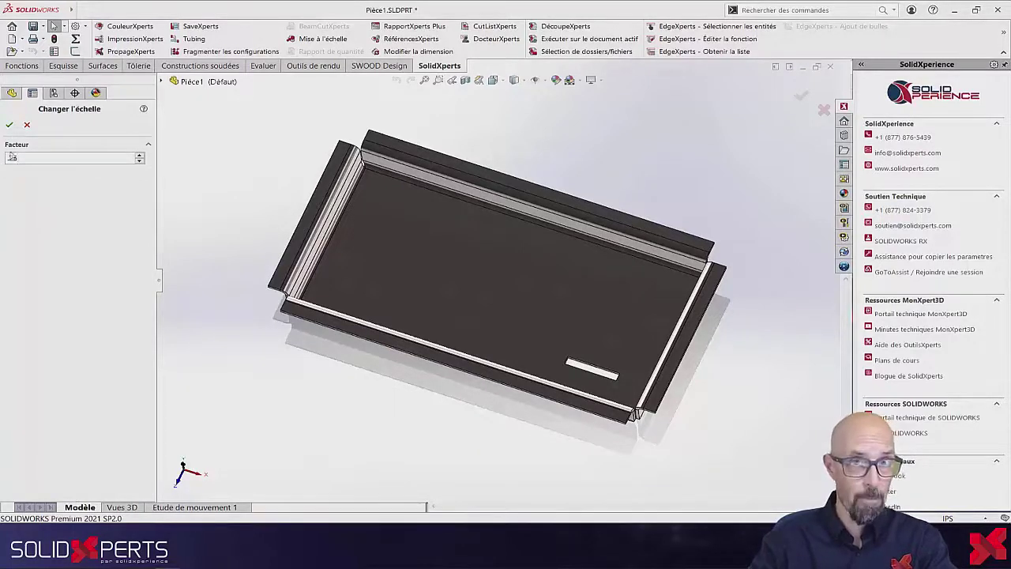
{"action": "left_click", "coordinate": [9, 125]}
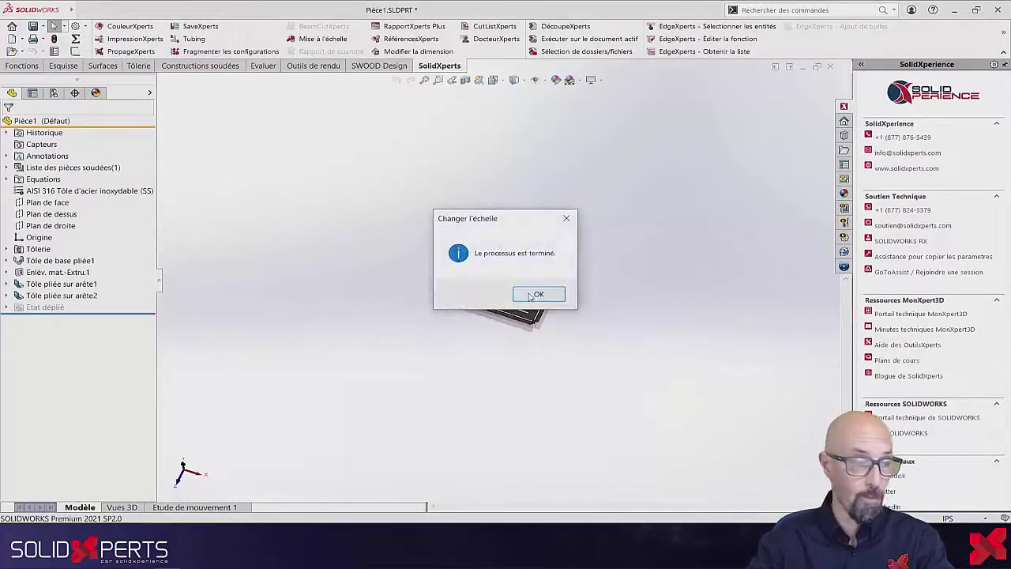
{"action": "left_click", "coordinate": [528, 293]}
{"action": "scroll", "coordinate": [489, 281], "scroll_direction": "up", "scroll_amount": 3}
{"action": "scroll", "coordinate": [489, 286], "scroll_direction": "up", "scroll_amount": 2}
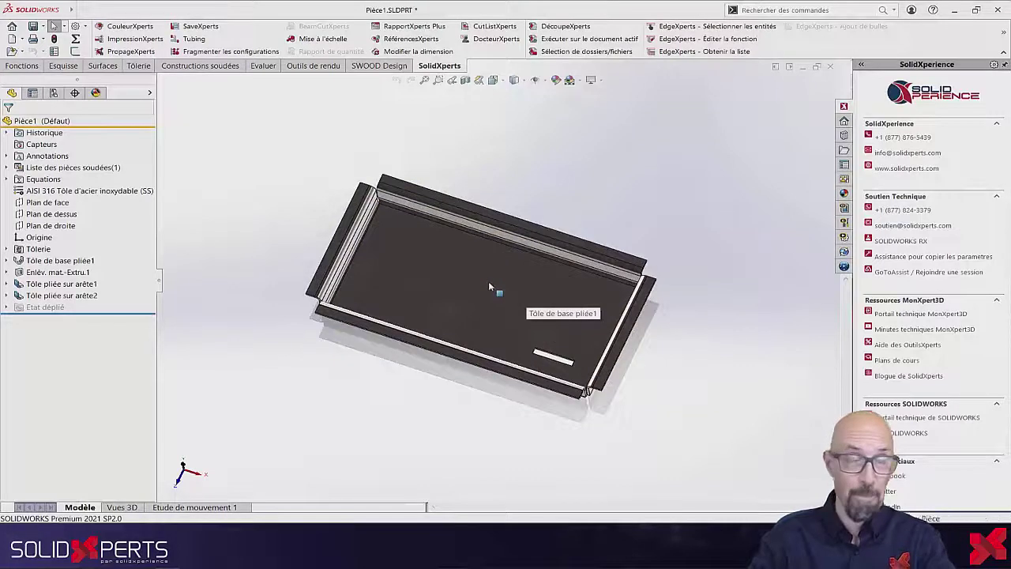
{"action": "left_click", "coordinate": [489, 286]}
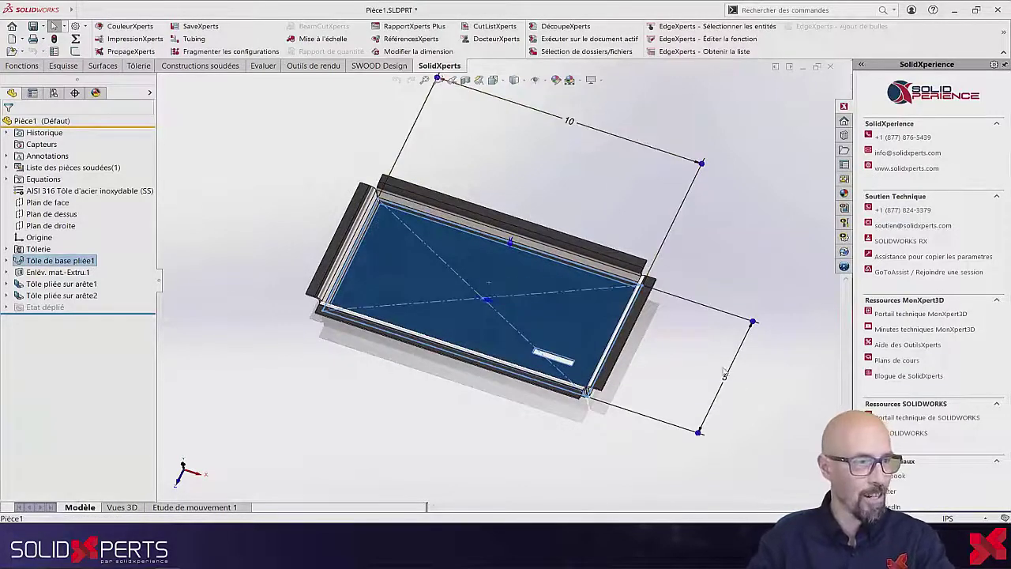
{"action": "left_click", "coordinate": [621, 219]}
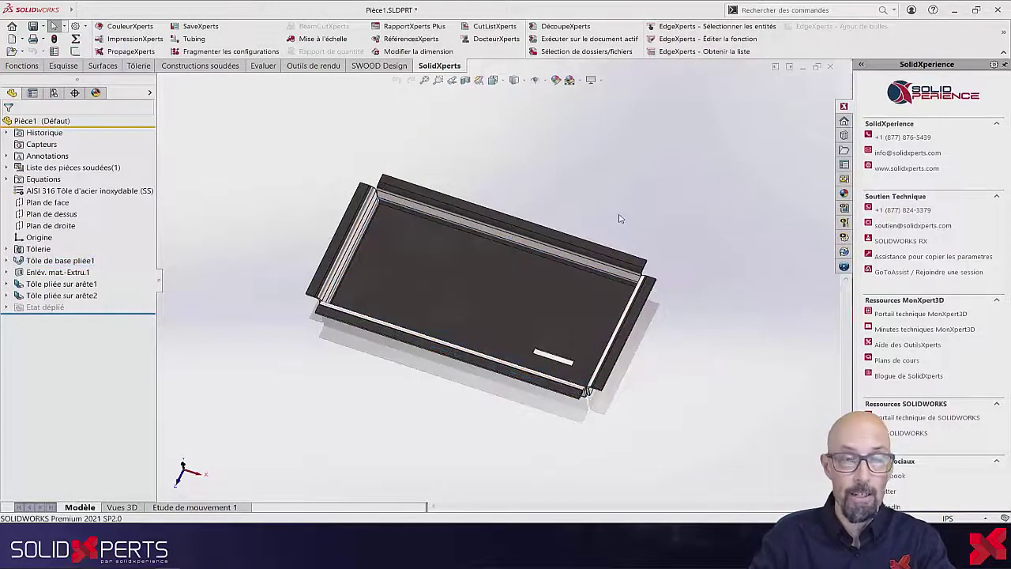
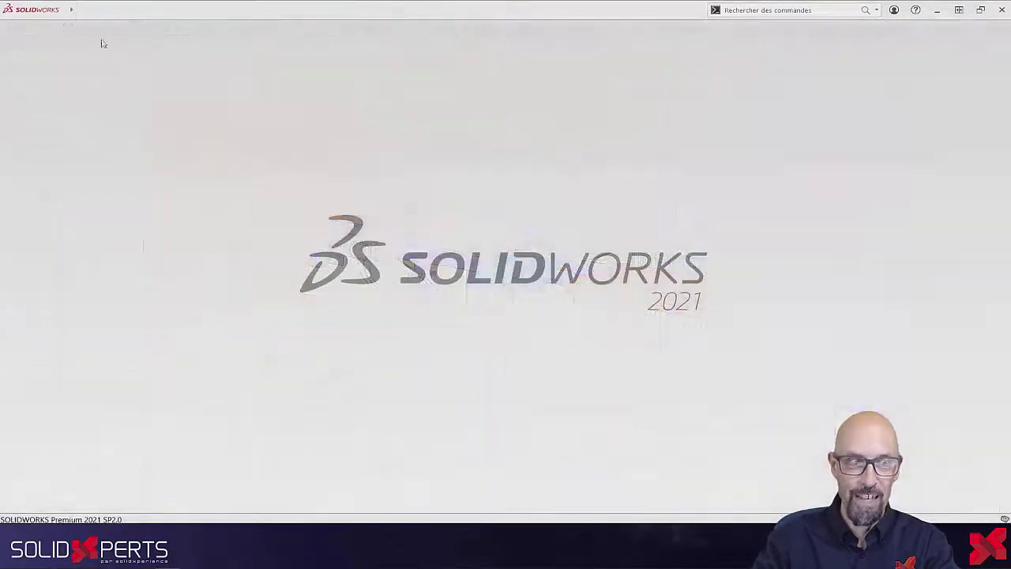
Start Fragmenter les configurations and add Stand.SLDPRT from the Components folder to the files to process
{"action": "left_click", "coordinate": [79, 11]}
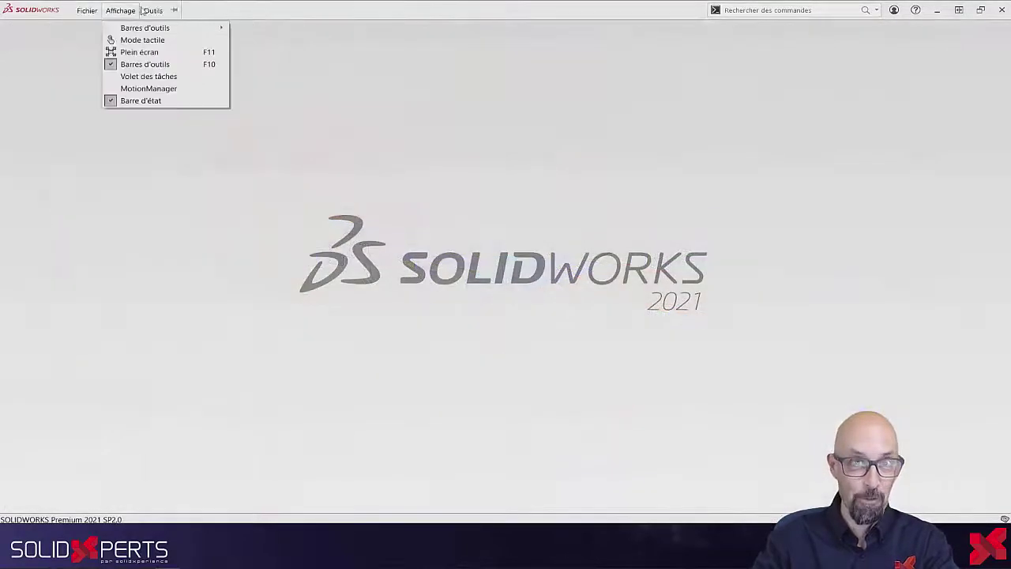
{"action": "mouse_move", "coordinate": [150, 12]}
{"action": "mouse_move", "coordinate": [293, 91]}
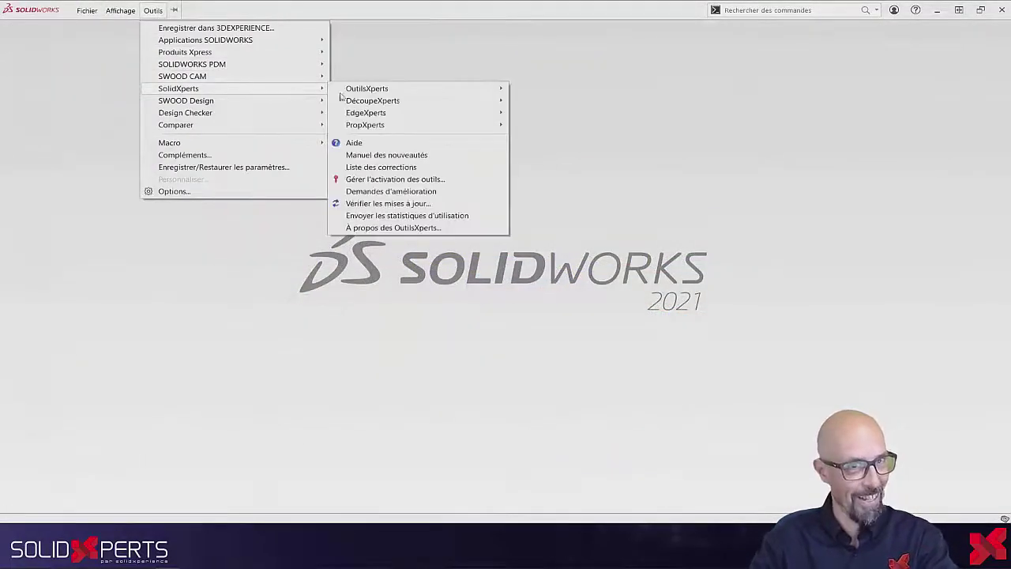
{"action": "mouse_move", "coordinate": [499, 87]}
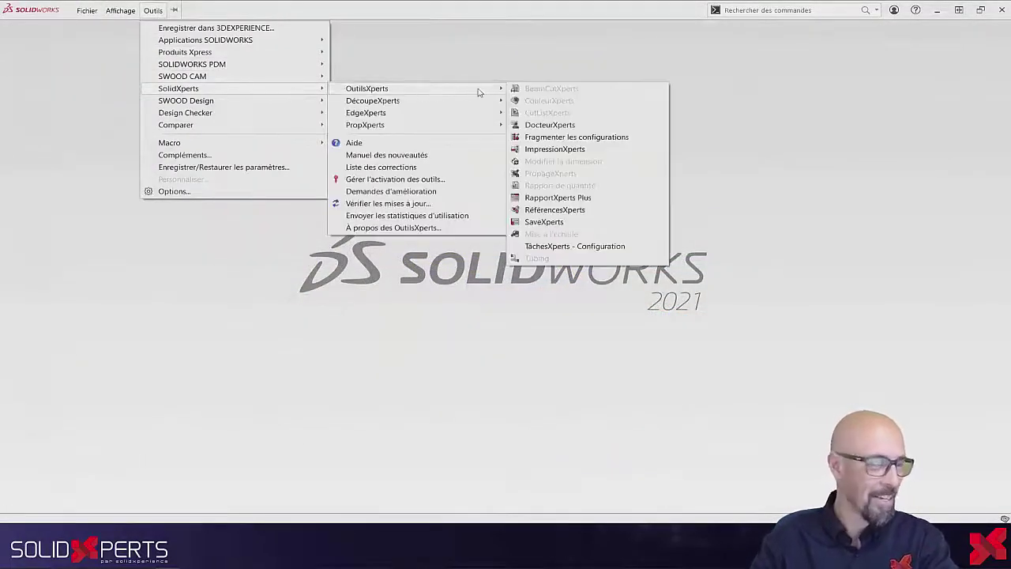
{"action": "left_click", "coordinate": [590, 138]}
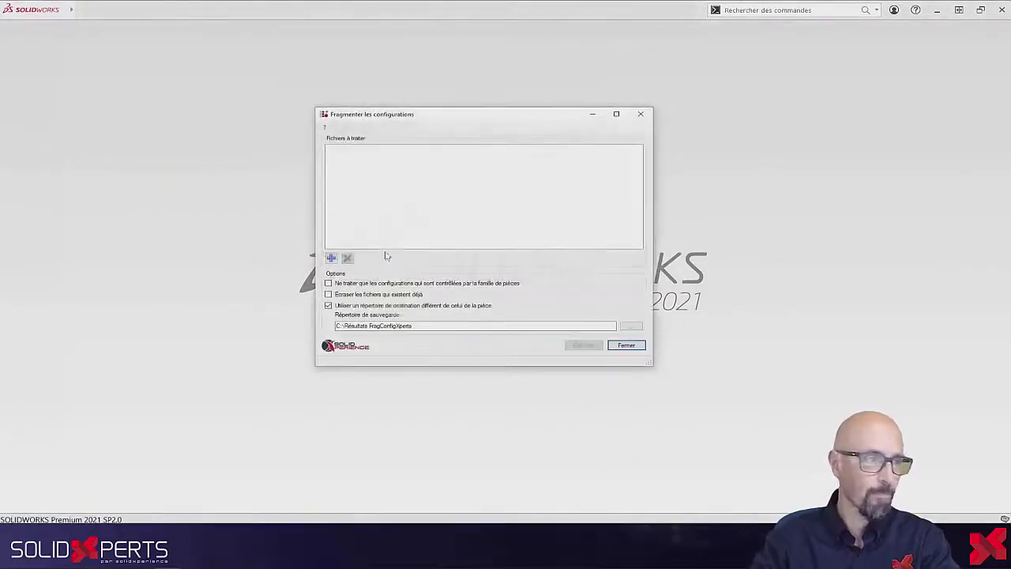
{"action": "left_click", "coordinate": [331, 258]}
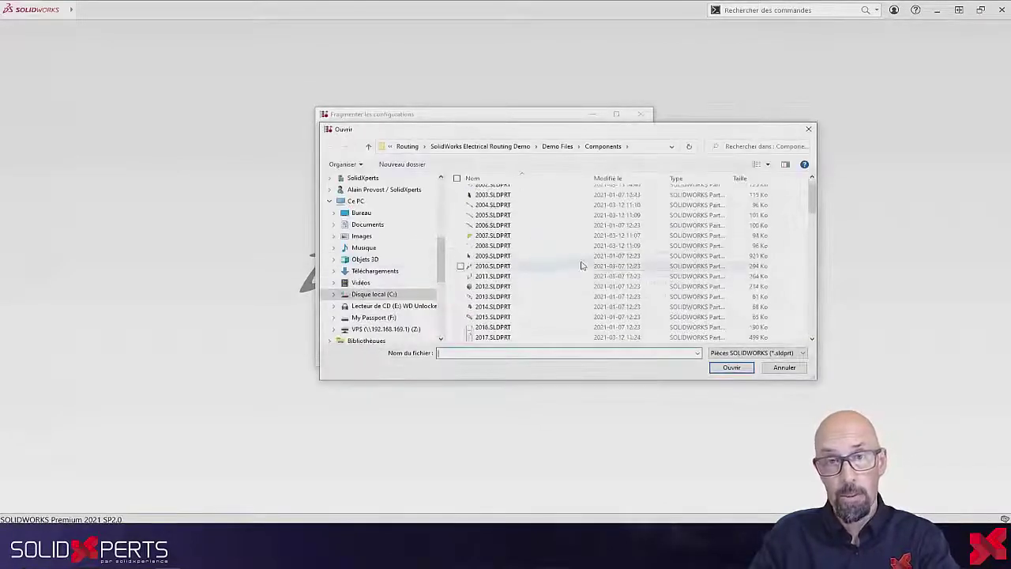
{"action": "scroll", "coordinate": [553, 267], "scroll_direction": "down", "scroll_amount": 10}
{"action": "scroll", "coordinate": [551, 268], "scroll_direction": "down", "scroll_amount": 10}
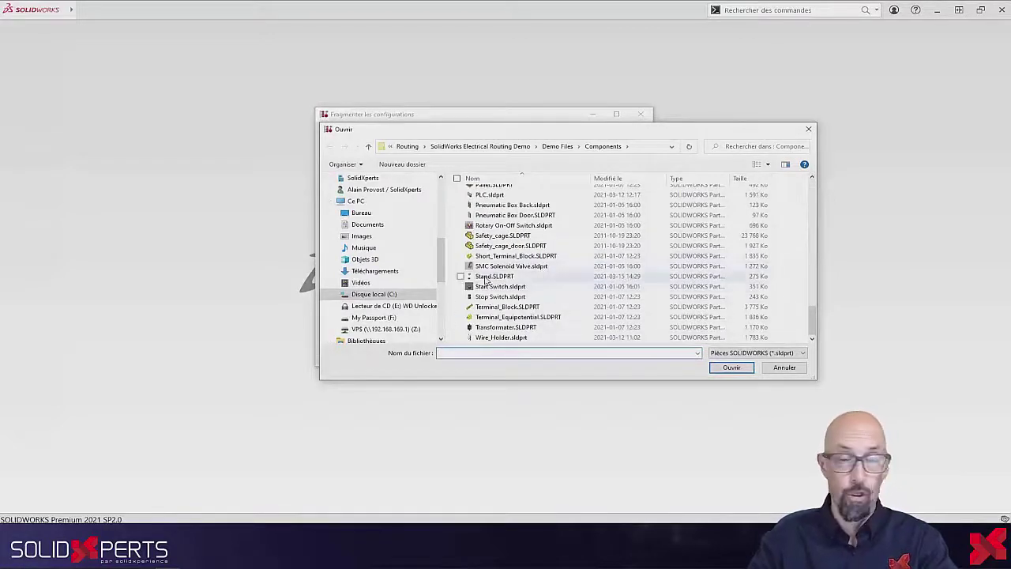
{"action": "left_click", "coordinate": [487, 278]}
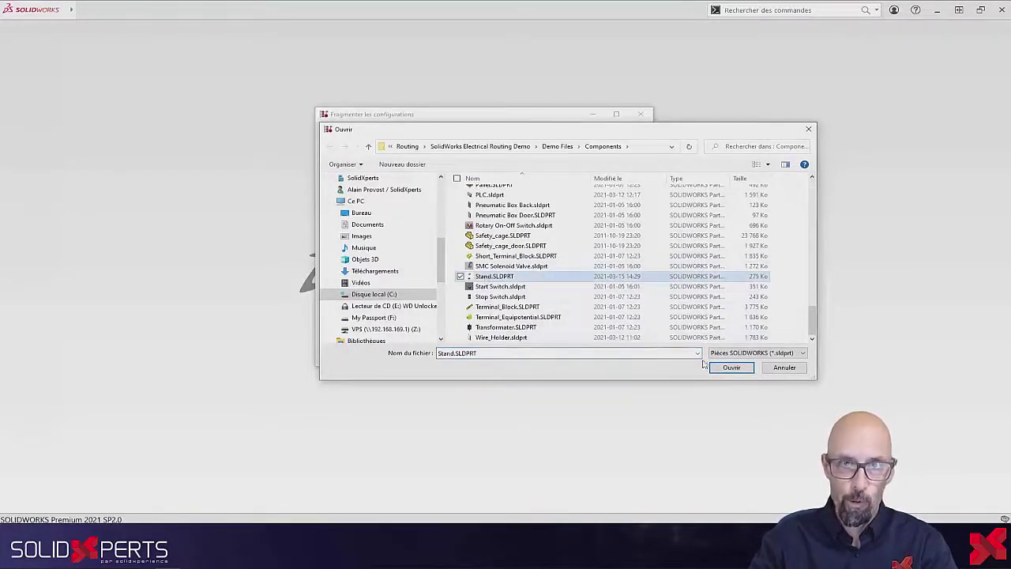
{"action": "left_click", "coordinate": [730, 368]}
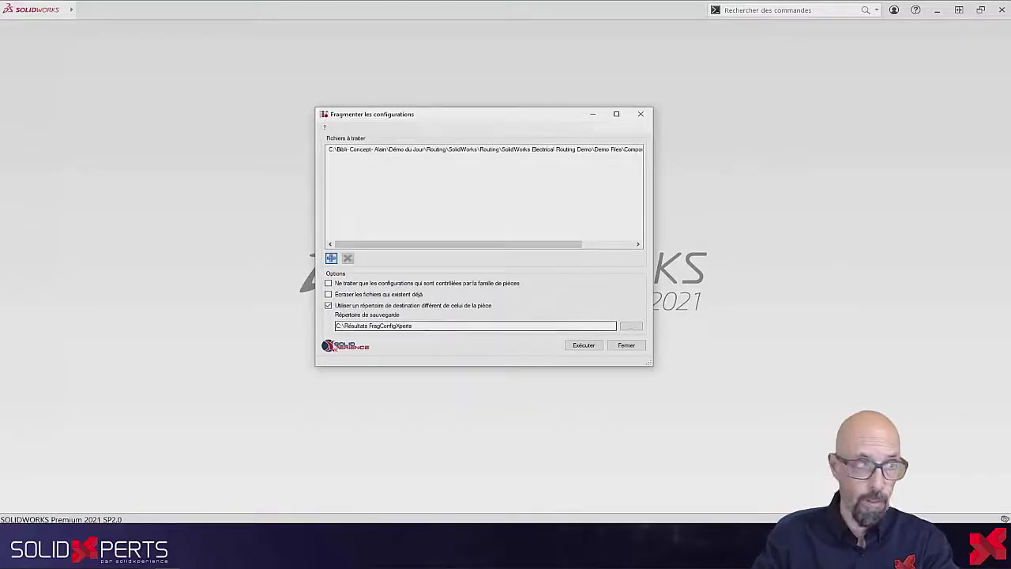
Run the fragmentation of Stand.SLDPRT into C:\Résultats FragConfigXperts, dismiss the completion notice and close the tool
{"action": "left_click", "coordinate": [582, 346]}
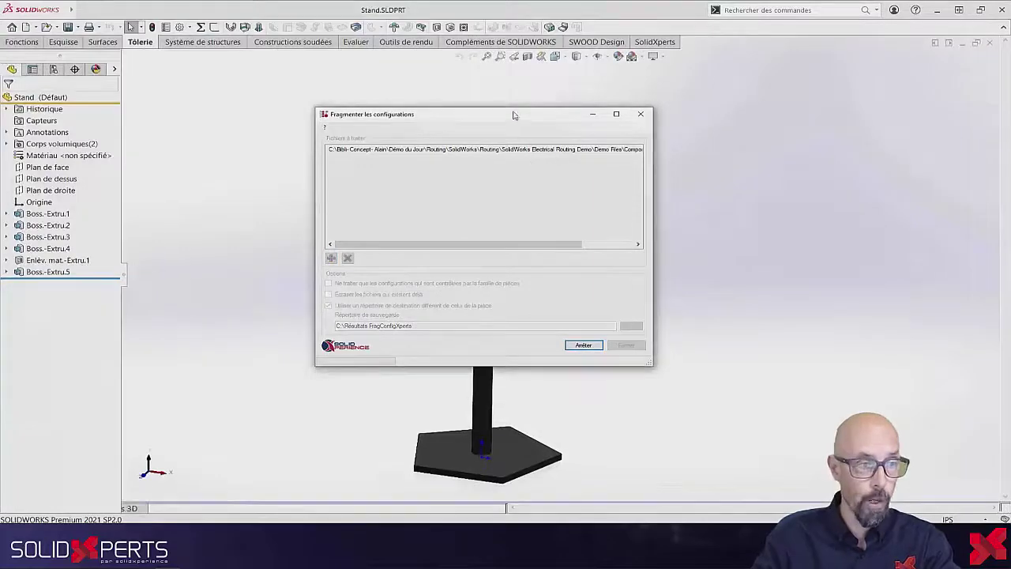
{"action": "left_click_drag", "start_coordinate": [516, 115], "coordinate": [842, 249]}
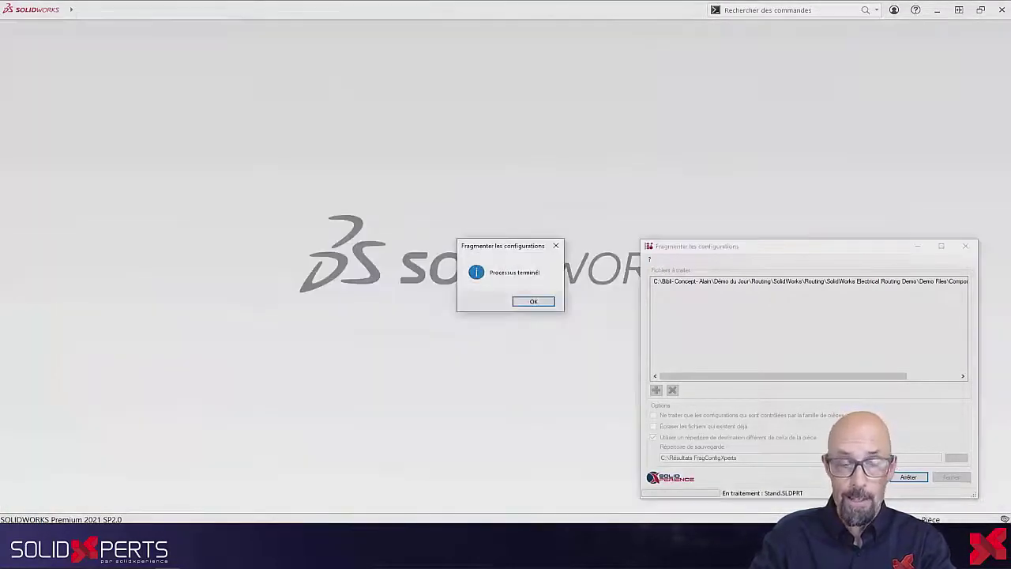
{"action": "left_click", "coordinate": [528, 303]}
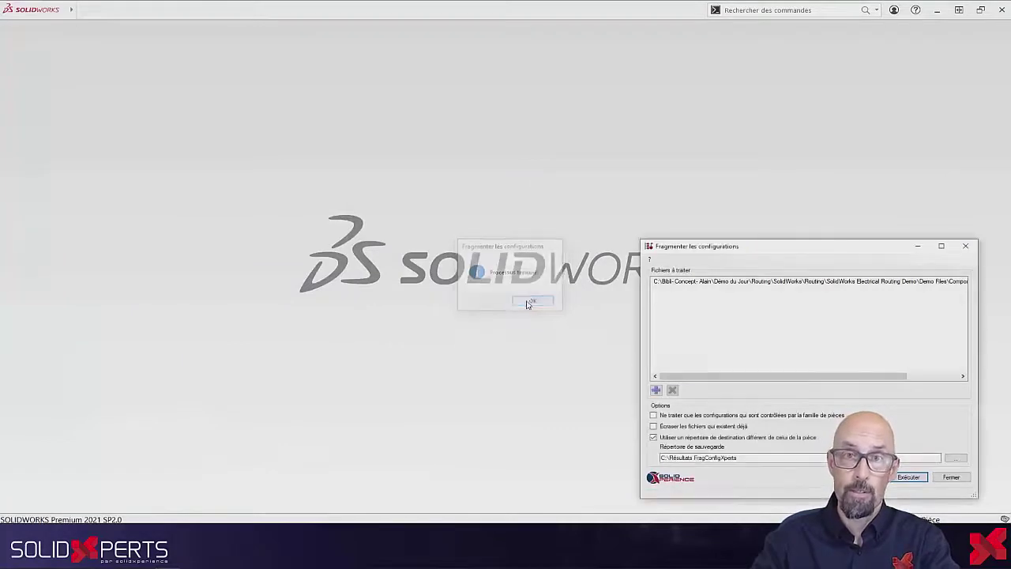
{"action": "left_click", "coordinate": [952, 477]}
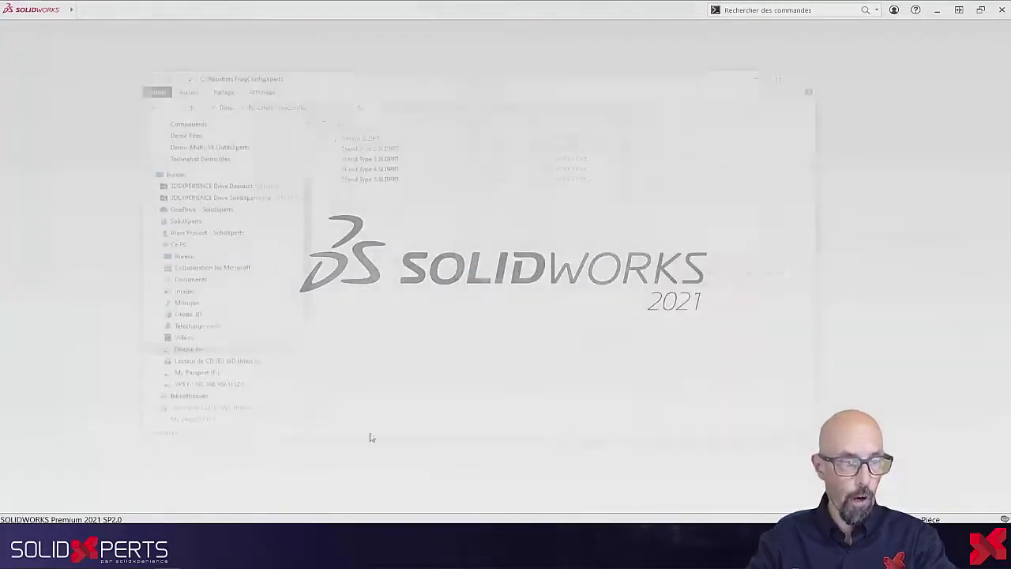
Preview each generated part file in the Résultats FragConfigXperts folder, from Défaut.SLDPRT through Stand Type 5.SLDPRT
{"action": "left_click", "coordinate": [352, 135]}
{"action": "left_click", "coordinate": [365, 146]}
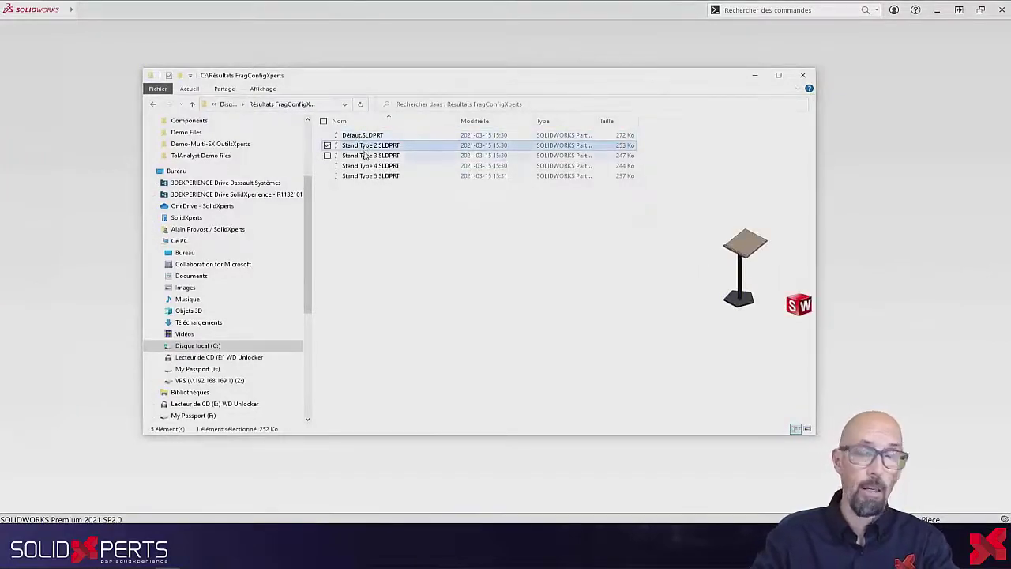
{"action": "left_click", "coordinate": [366, 156]}
{"action": "left_click", "coordinate": [370, 166]}
{"action": "left_click", "coordinate": [368, 176]}
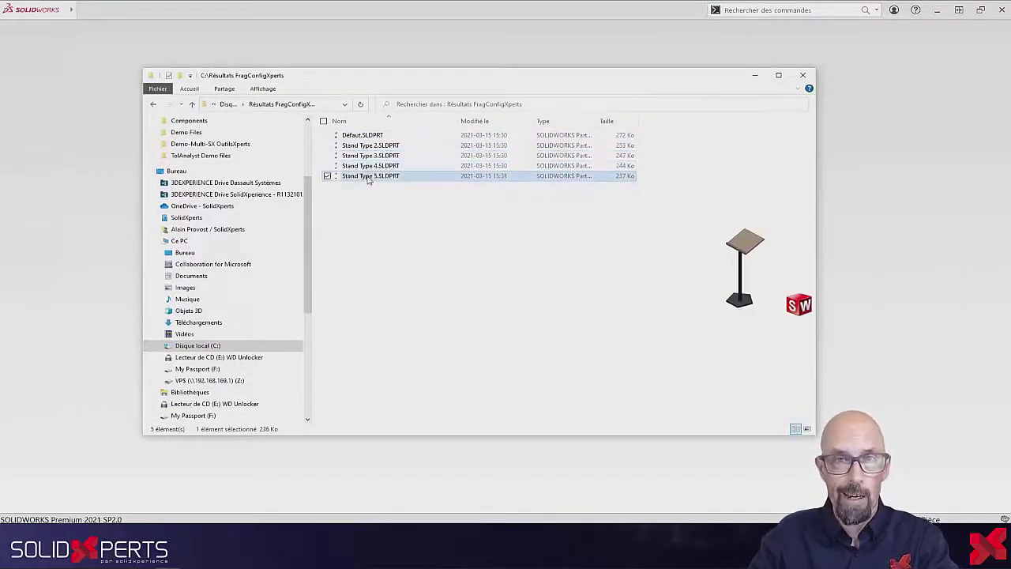
Open Stand Type 5.SLDPRT, inspect its list of configurations, and return to the feature tree
{"action": "double_click", "coordinate": [369, 176]}
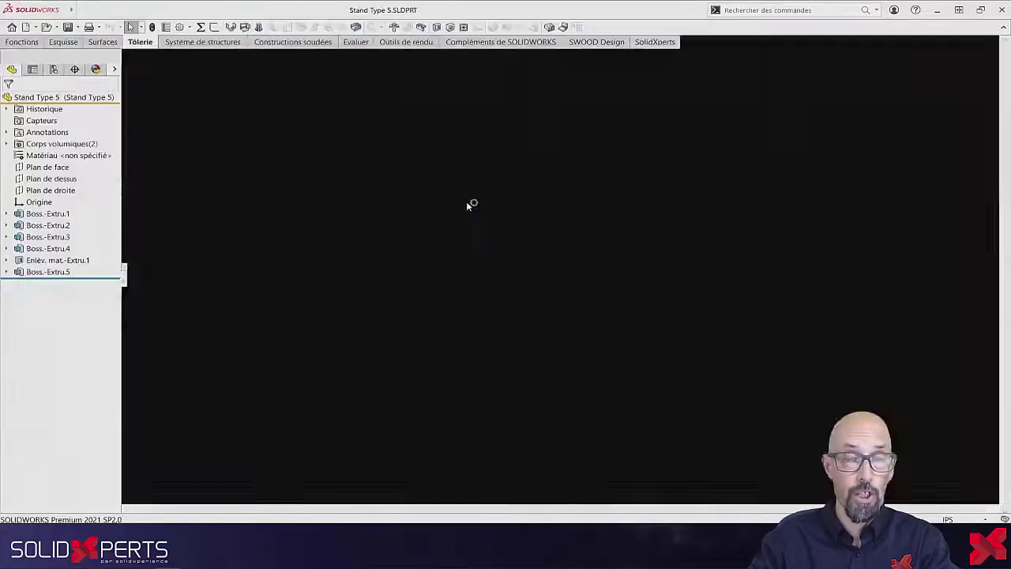
{"action": "scroll", "coordinate": [643, 261], "scroll_direction": "up", "scroll_amount": 3}
{"action": "scroll", "coordinate": [637, 257], "scroll_direction": "down", "scroll_amount": 1}
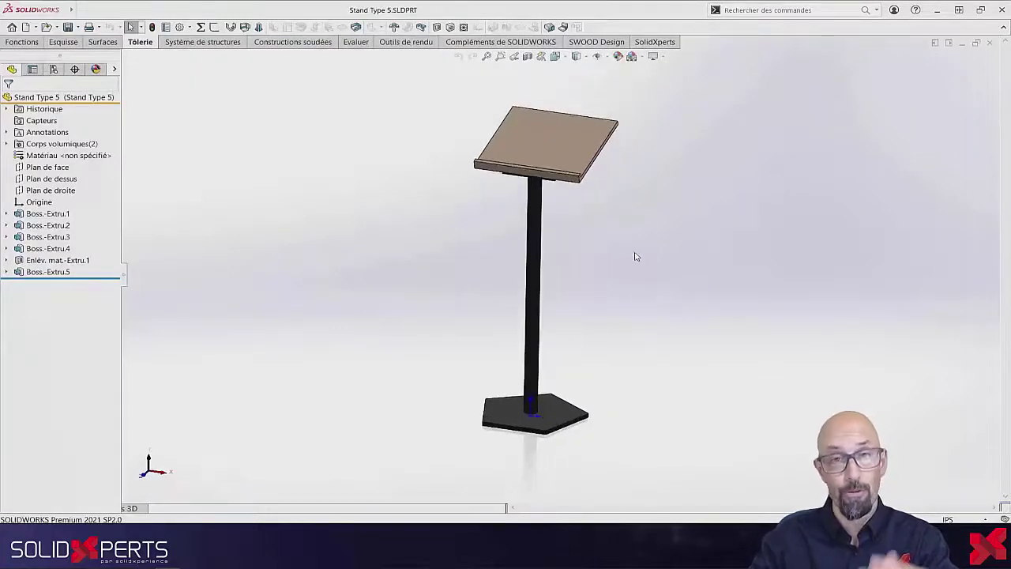
{"action": "left_click", "coordinate": [55, 70]}
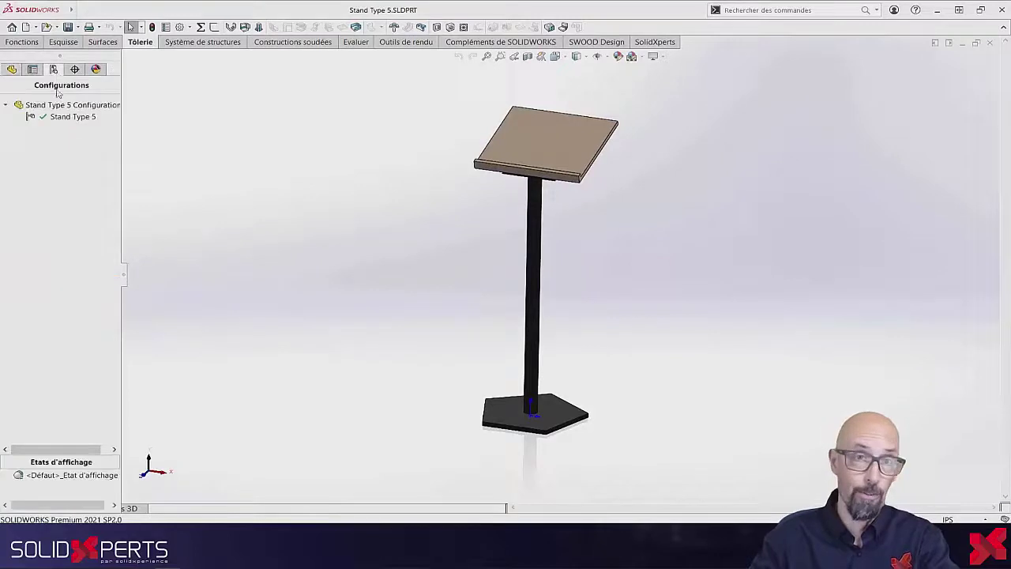
{"action": "left_click", "coordinate": [12, 70]}
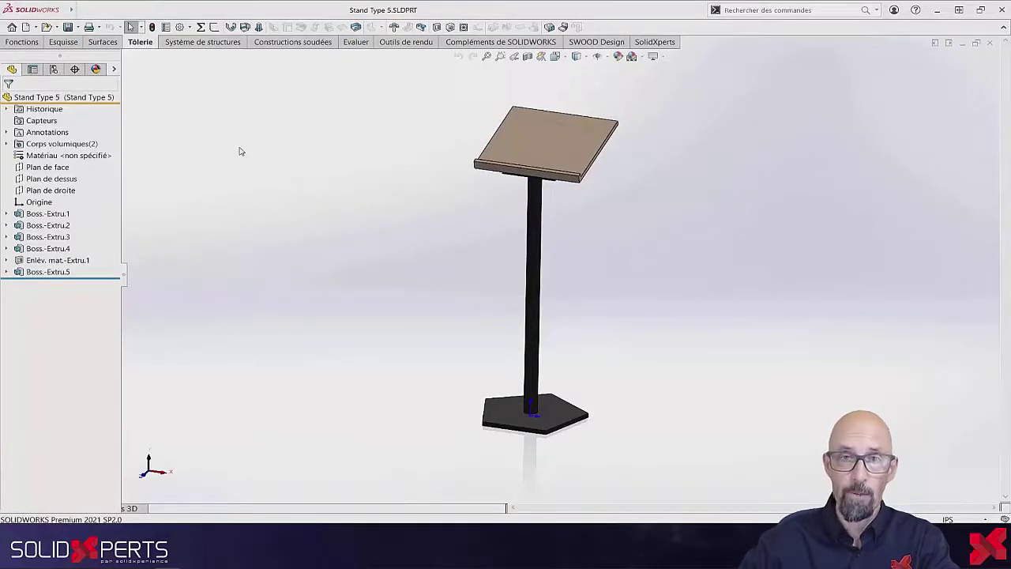
{"action": "mouse_move", "coordinate": [71, 10]}
{"action": "left_click", "coordinate": [188, 10]}
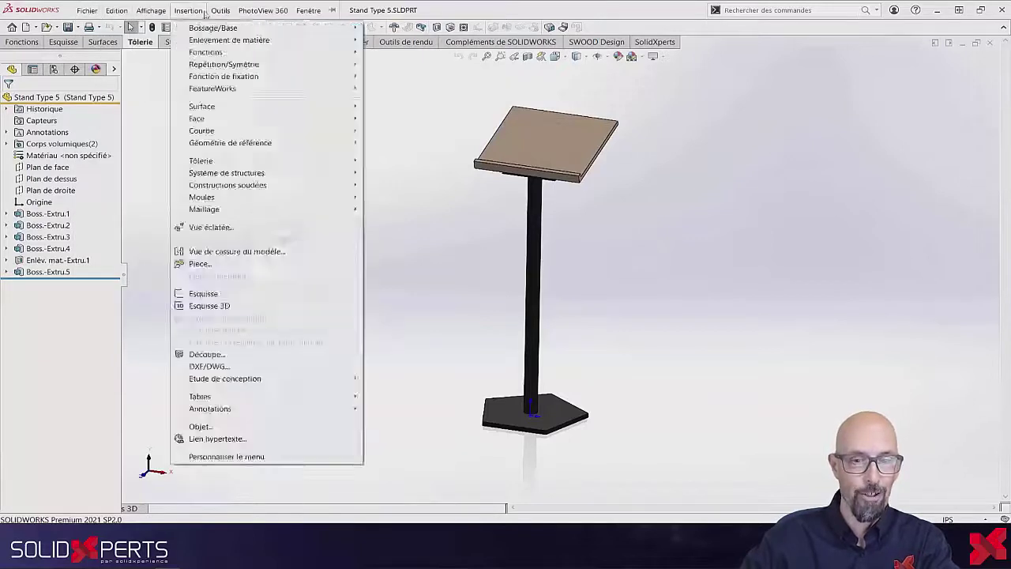
{"action": "mouse_move", "coordinate": [289, 89]}
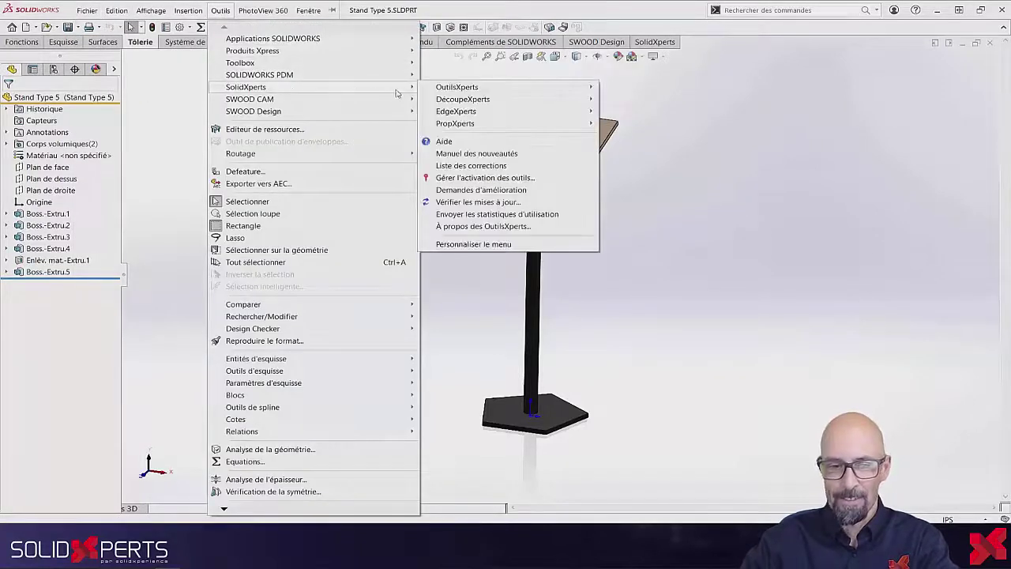
{"action": "mouse_move", "coordinate": [497, 92]}
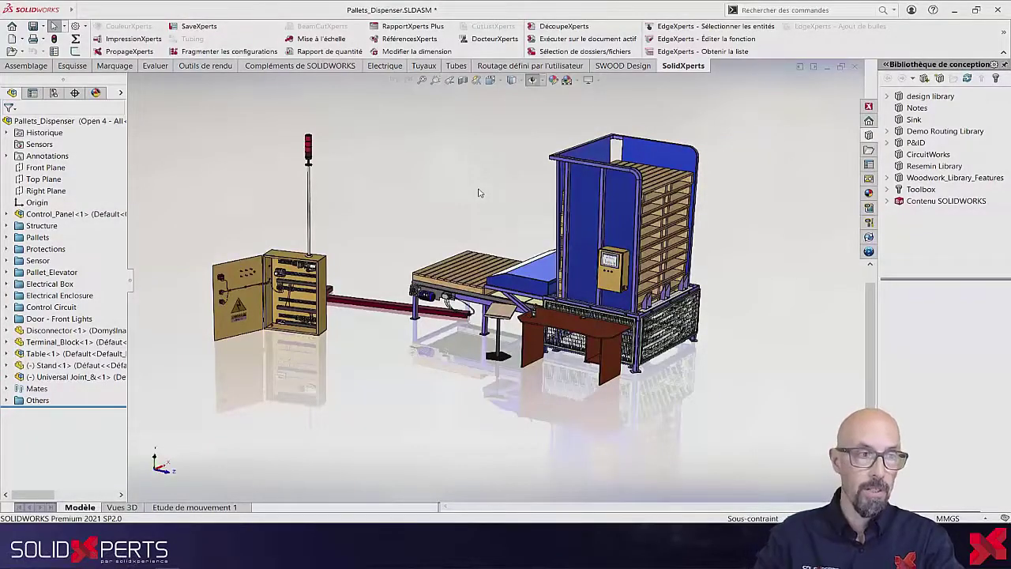
Open the Universal Joint_& subassembly on the table of Pallets_Dispenser in its own window
{"action": "right_click_drag", "start_coordinate": [478, 190], "coordinate": [508, 237]}
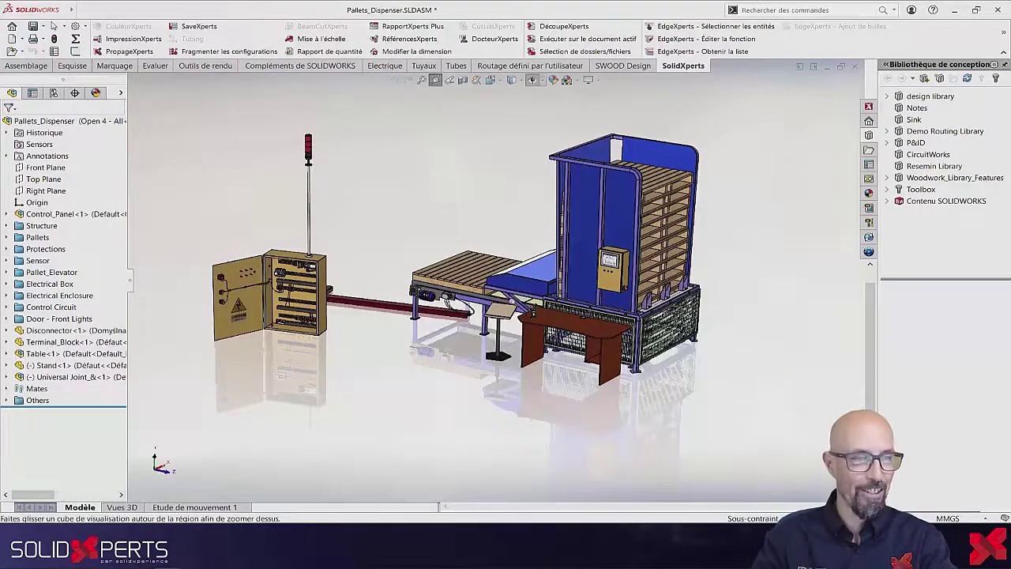
{"action": "left_click_drag", "start_coordinate": [525, 310], "coordinate": [555, 330]}
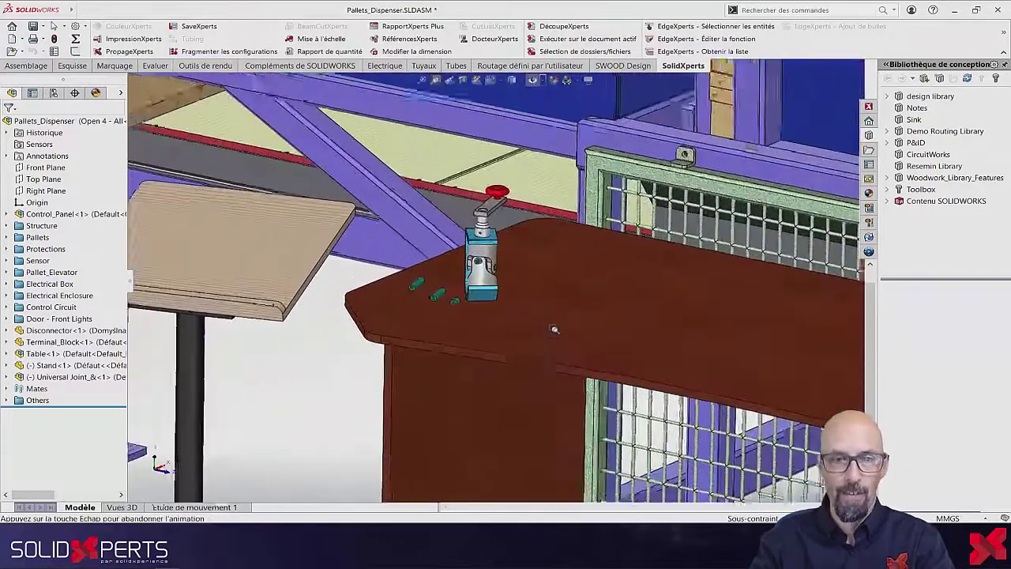
{"action": "key", "text": "Escape"}
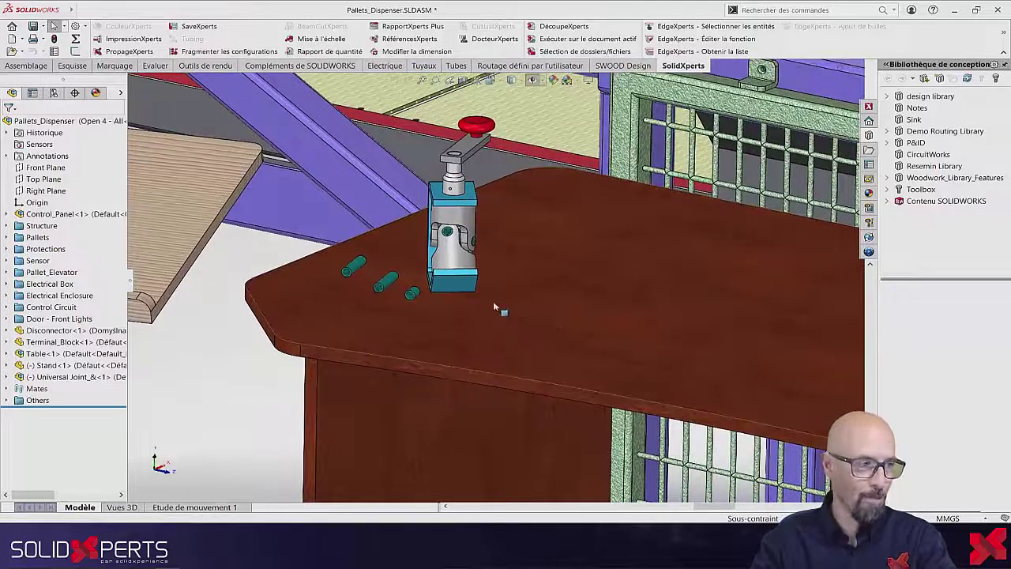
{"action": "left_click", "coordinate": [460, 283]}
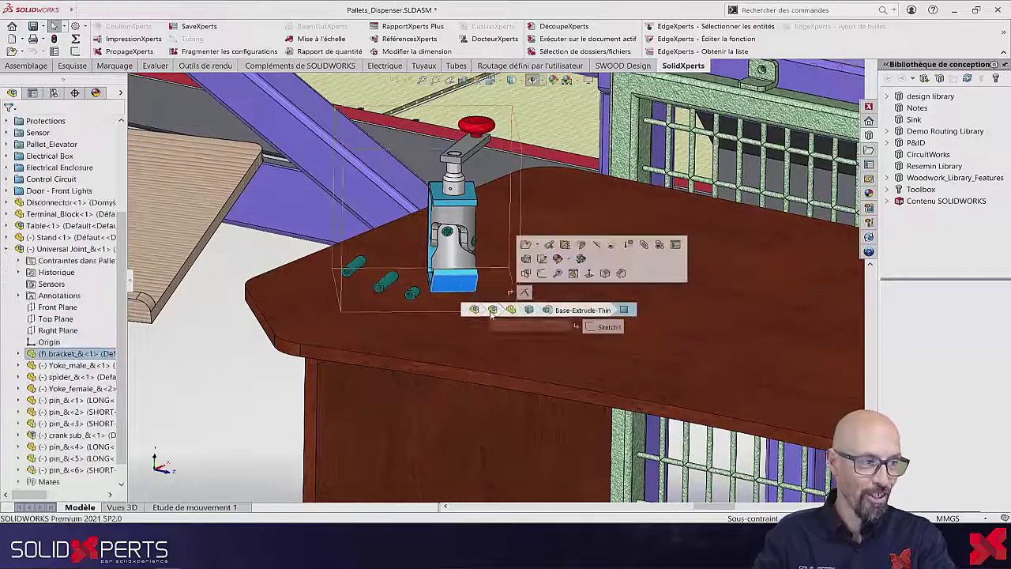
{"action": "left_click", "coordinate": [493, 310]}
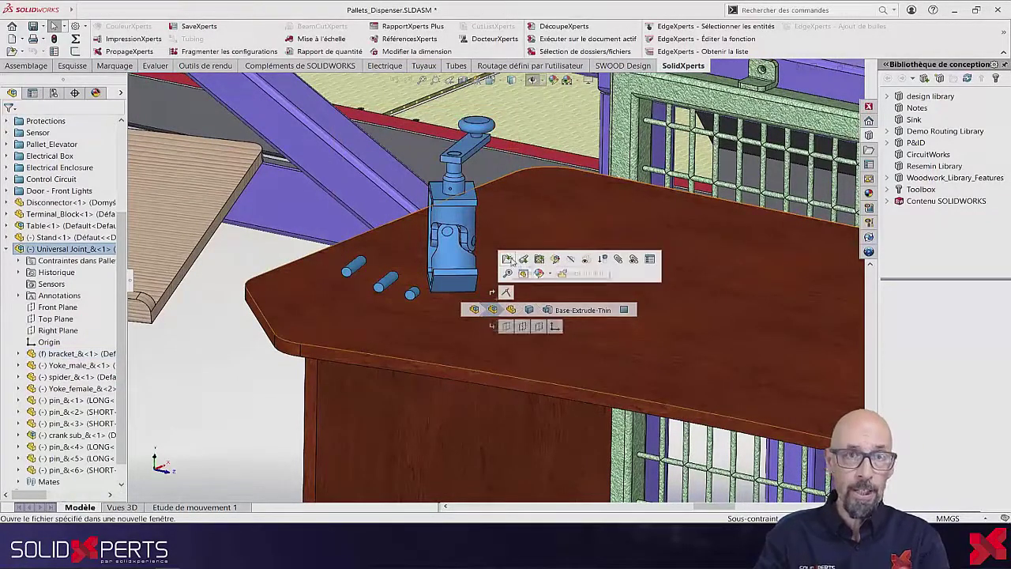
{"action": "left_click", "coordinate": [506, 292]}
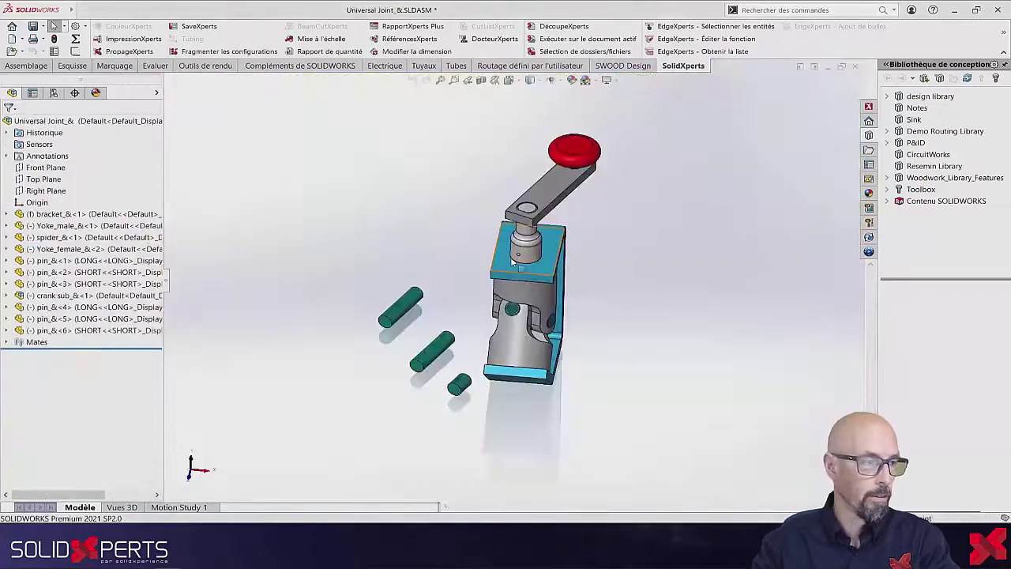
Start PropageXperts, capture the short loose pin as the source component, and enable Configuration utilisée for propagation
{"action": "middle_click_drag", "start_coordinate": [469, 283], "coordinate": [467, 304]}
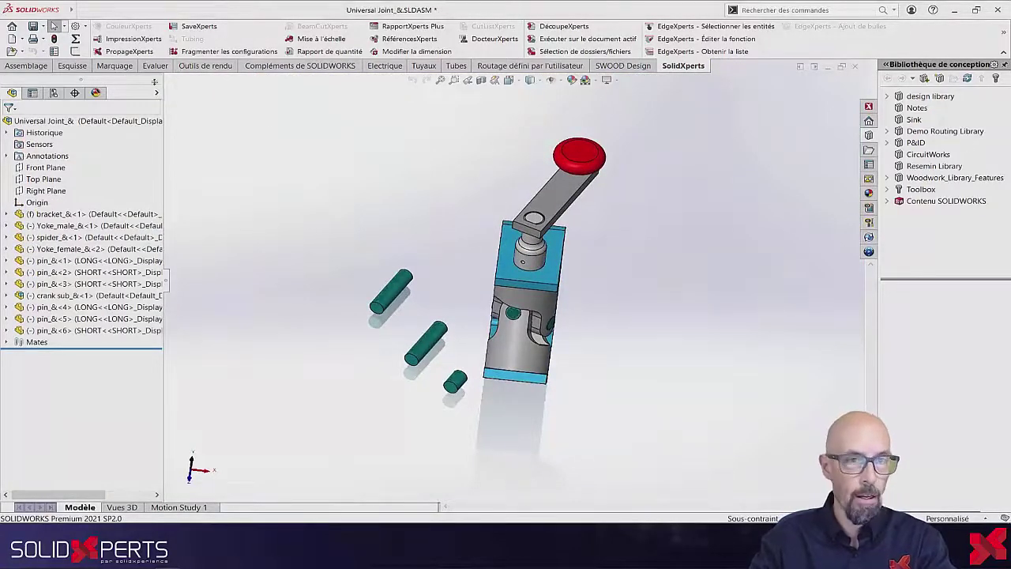
{"action": "left_click", "coordinate": [129, 51]}
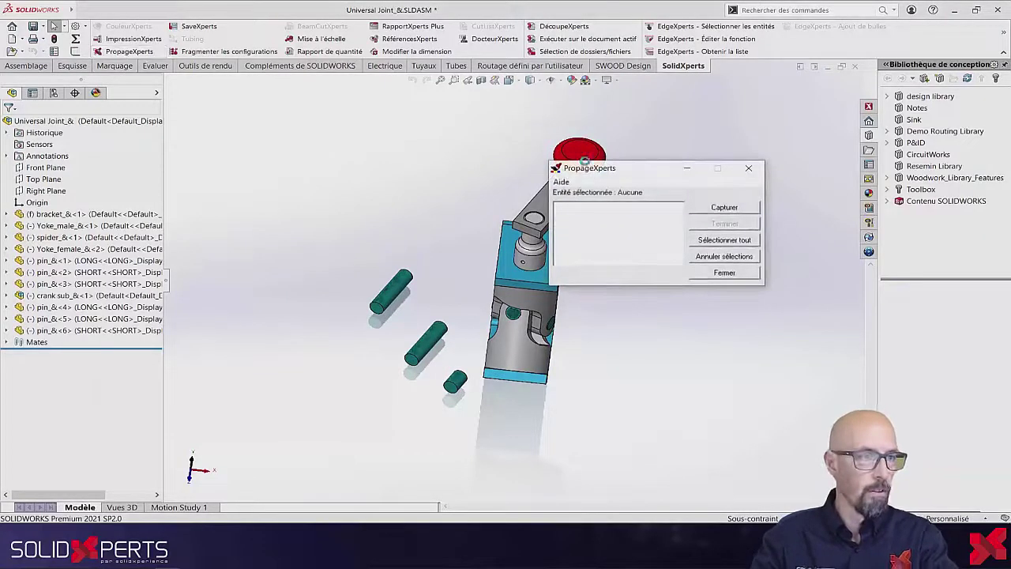
{"action": "left_click_drag", "start_coordinate": [641, 171], "coordinate": [729, 101]}
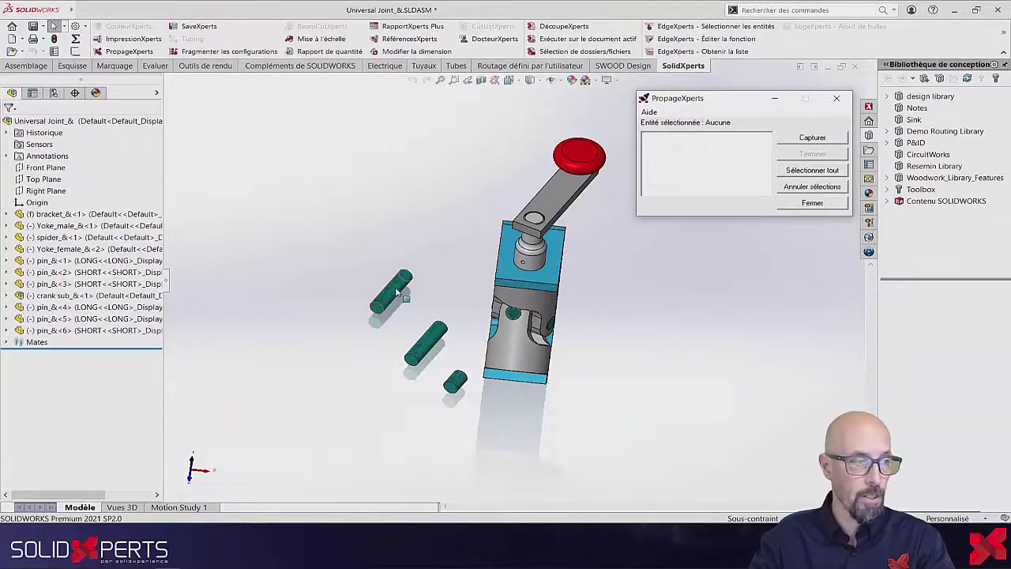
{"action": "left_click", "coordinate": [456, 382]}
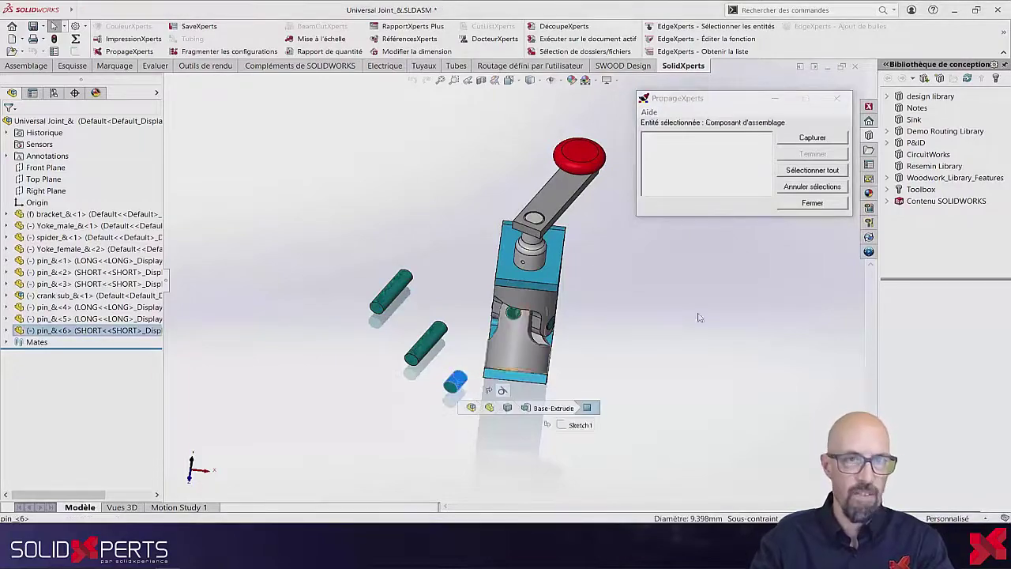
{"action": "left_click", "coordinate": [806, 140]}
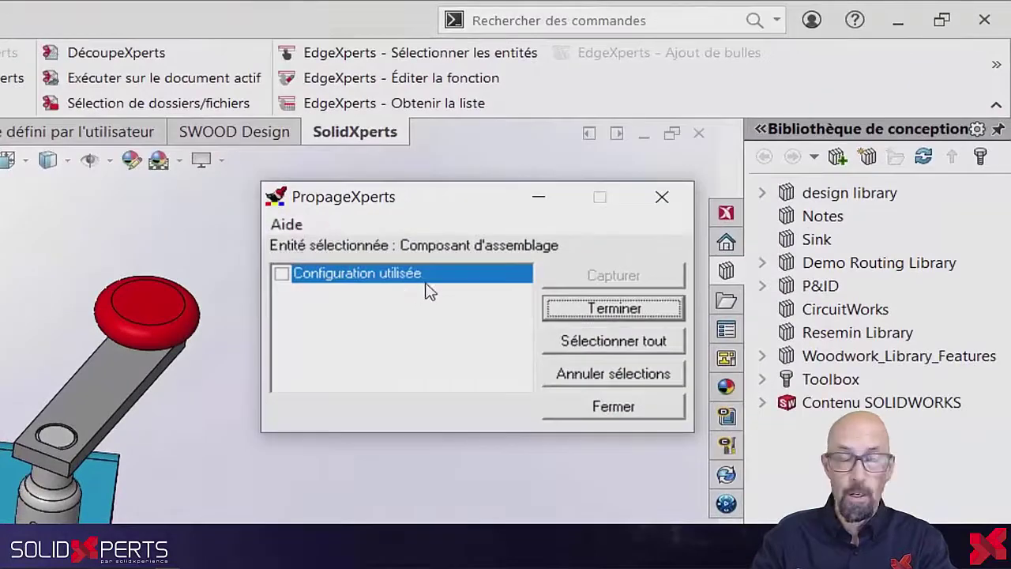
{"action": "left_click", "coordinate": [282, 273]}
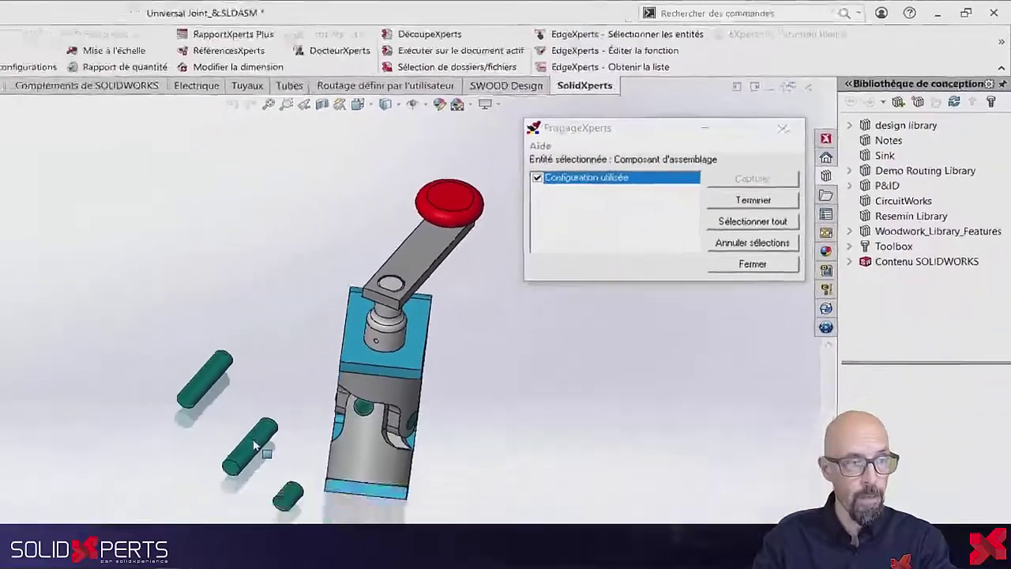
Propagate the captured SHORT configuration to the two other loose pins and the crank arm, and finish the propagation
{"action": "left_click", "coordinate": [436, 331]}
{"action": "left_click", "coordinate": [395, 288]}
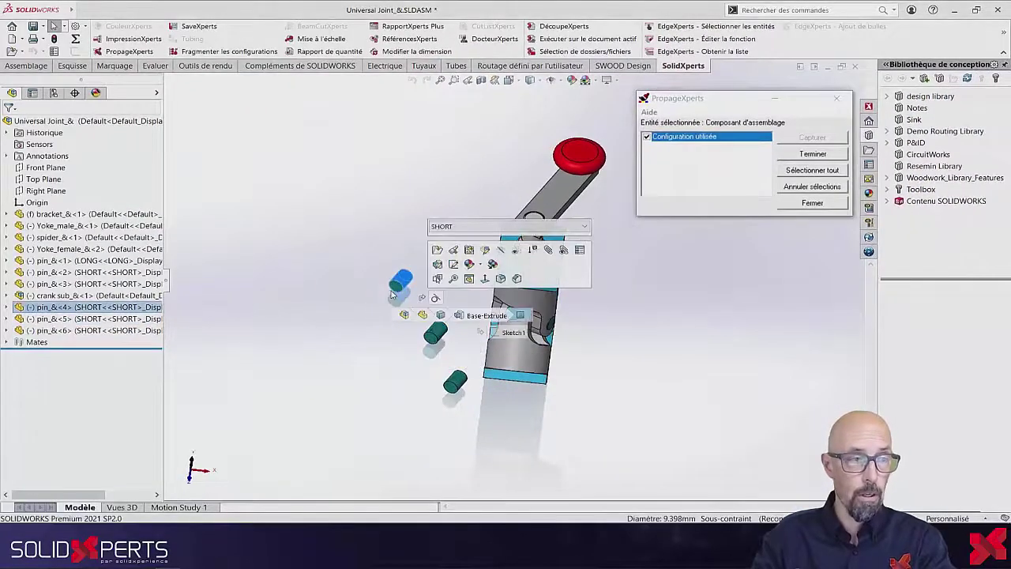
{"action": "left_click", "coordinate": [551, 201]}
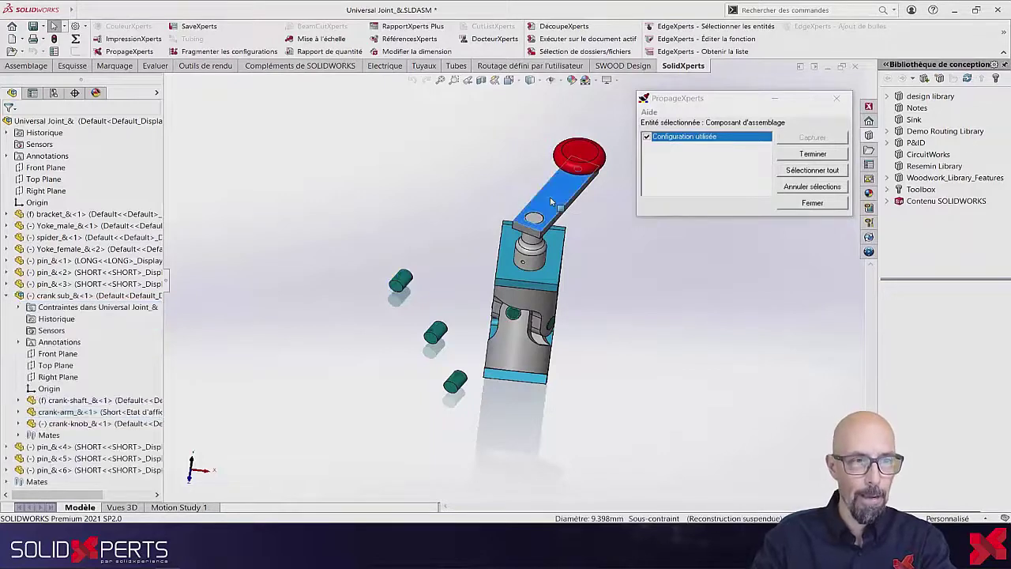
{"action": "left_click", "coordinate": [663, 286]}
{"action": "left_click", "coordinate": [802, 155]}
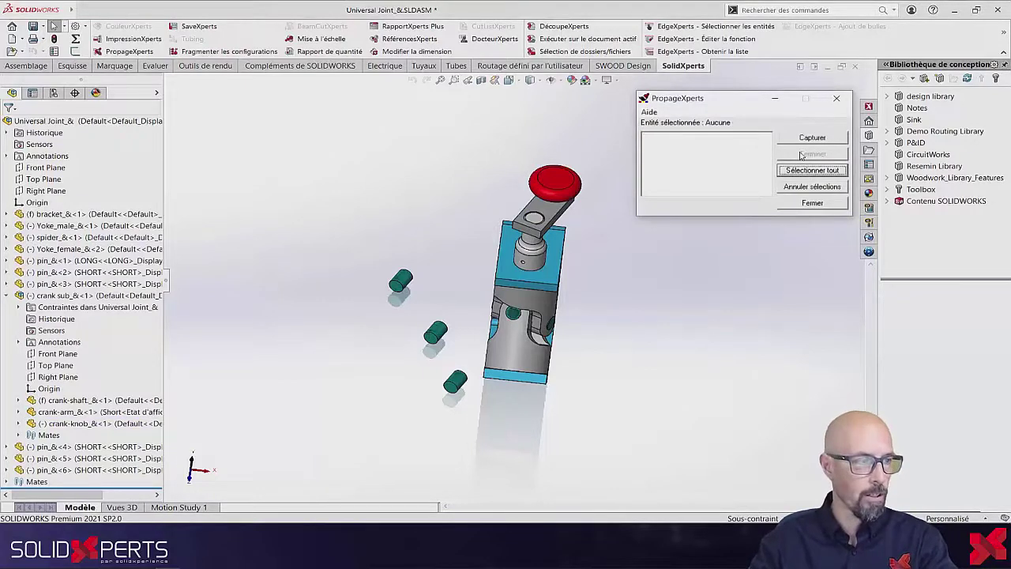
Open the blue bracket part from the assembly and inspect its custom file properties
{"action": "left_click", "coordinate": [553, 278]}
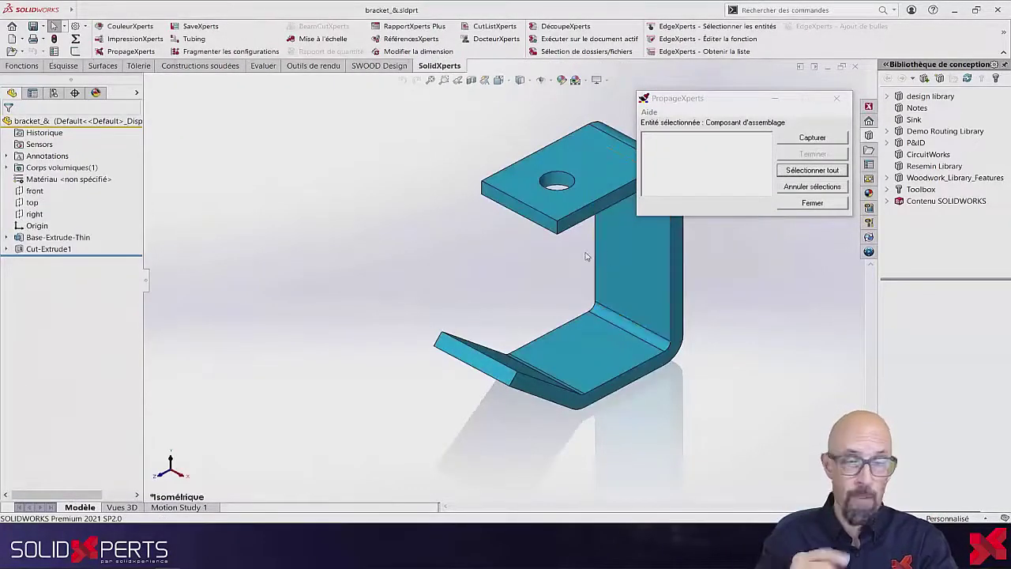
{"action": "left_click", "coordinate": [55, 52]}
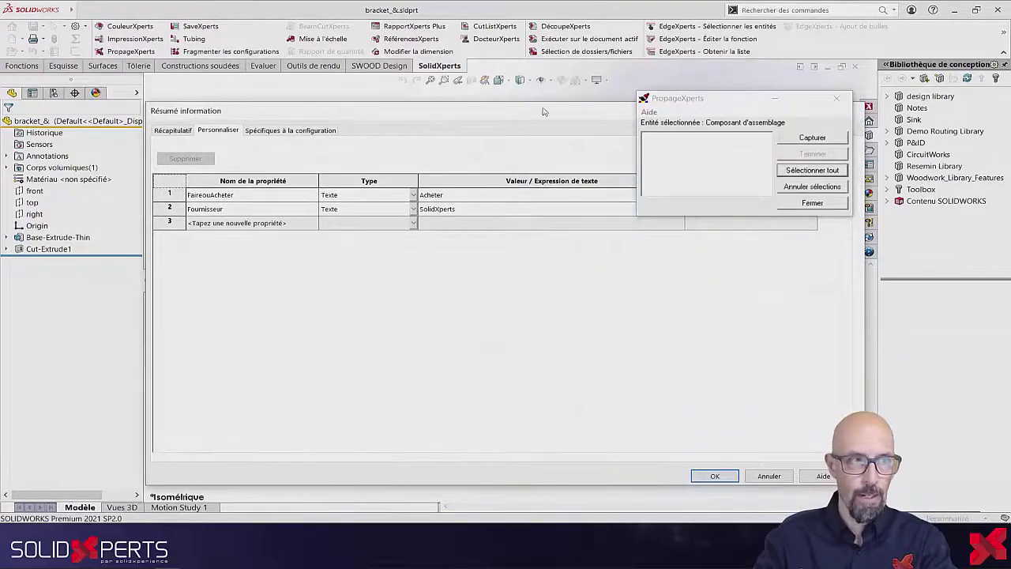
{"action": "left_click_drag", "start_coordinate": [543, 114], "coordinate": [419, 241]}
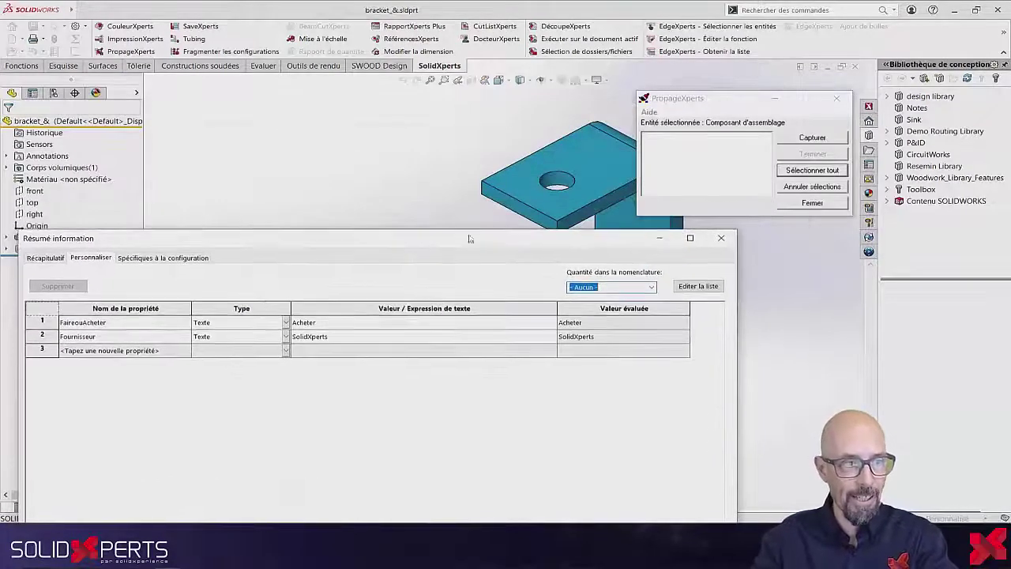
{"action": "left_click", "coordinate": [721, 238]}
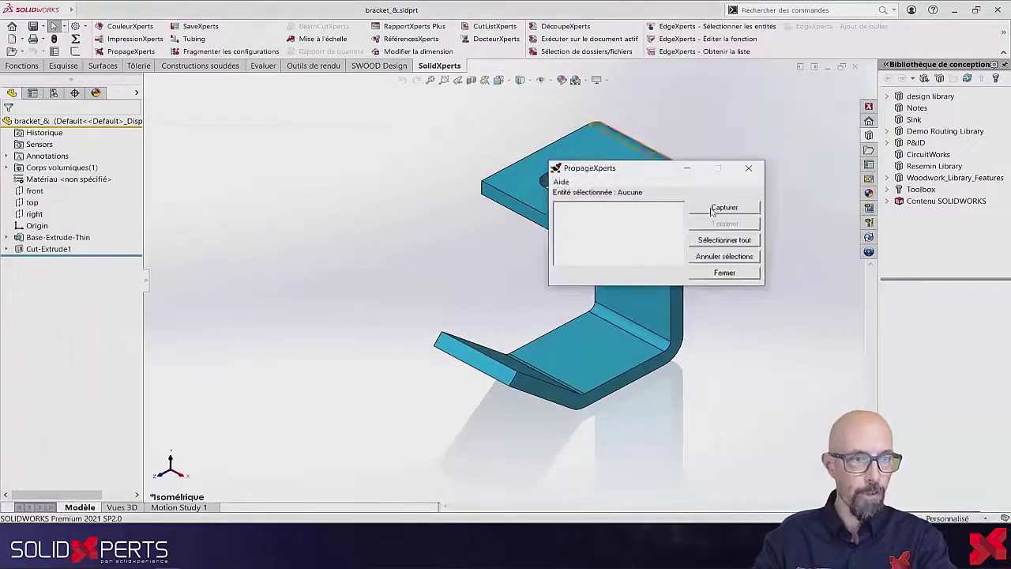
Capture the bracket part document in PropageXperts with the custom properties FaireouAcheter and Fournisseur as the data to propagate
{"action": "left_click", "coordinate": [95, 122]}
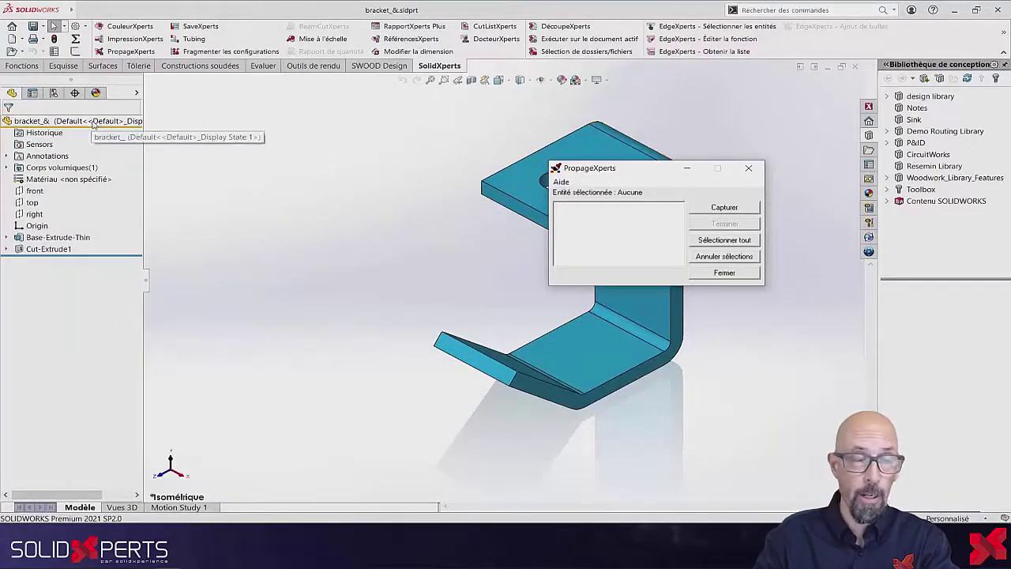
{"action": "left_click", "coordinate": [702, 208]}
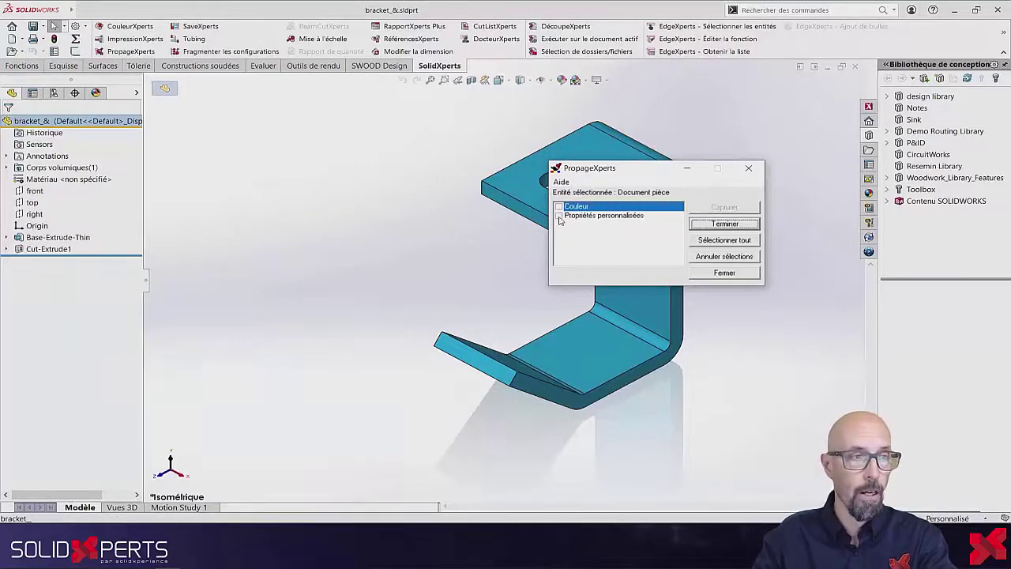
{"action": "left_click", "coordinate": [559, 217]}
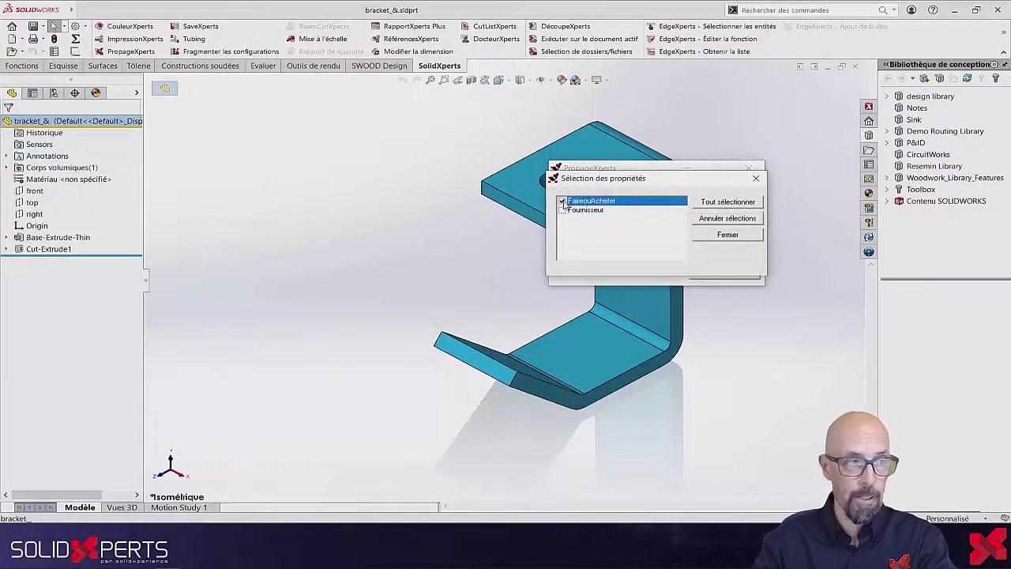
{"action": "left_click", "coordinate": [562, 210]}
{"action": "left_click", "coordinate": [727, 235]}
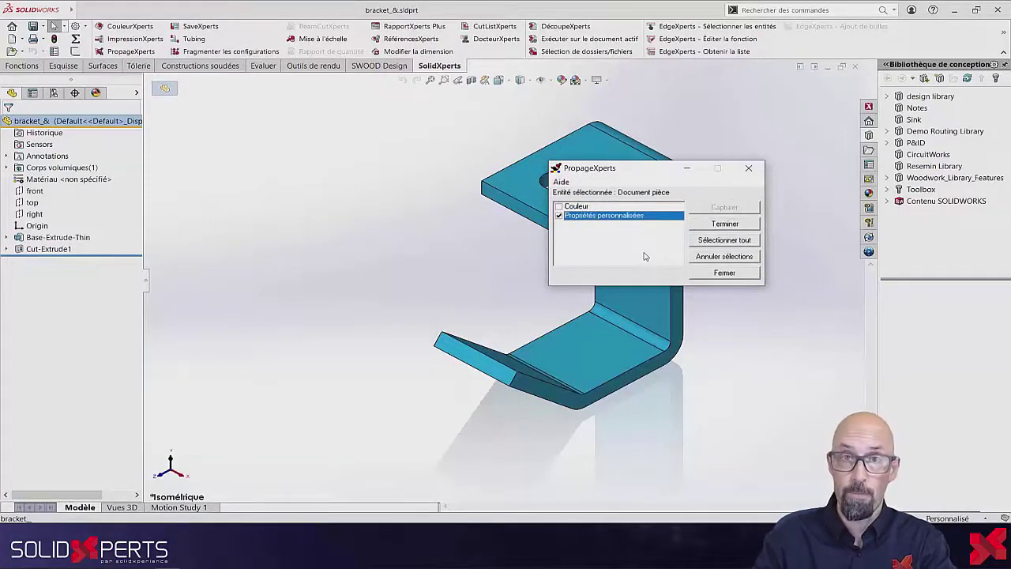
Return to the Universal Joint_& assembly and open the Yoke_male_& part in its own window
{"action": "left_click", "coordinate": [390, 239]}
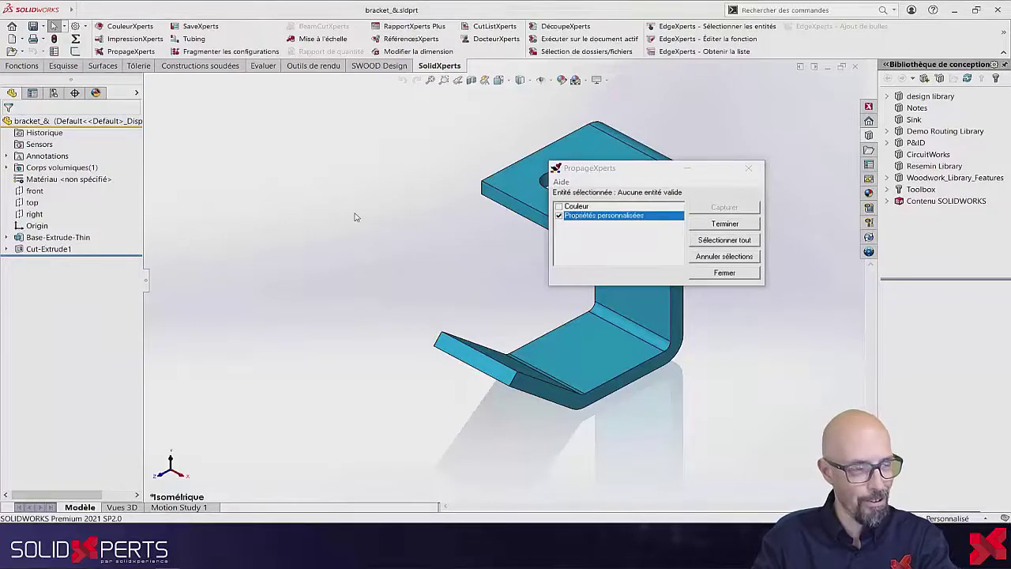
{"action": "key", "text": "ctrl+Tab"}
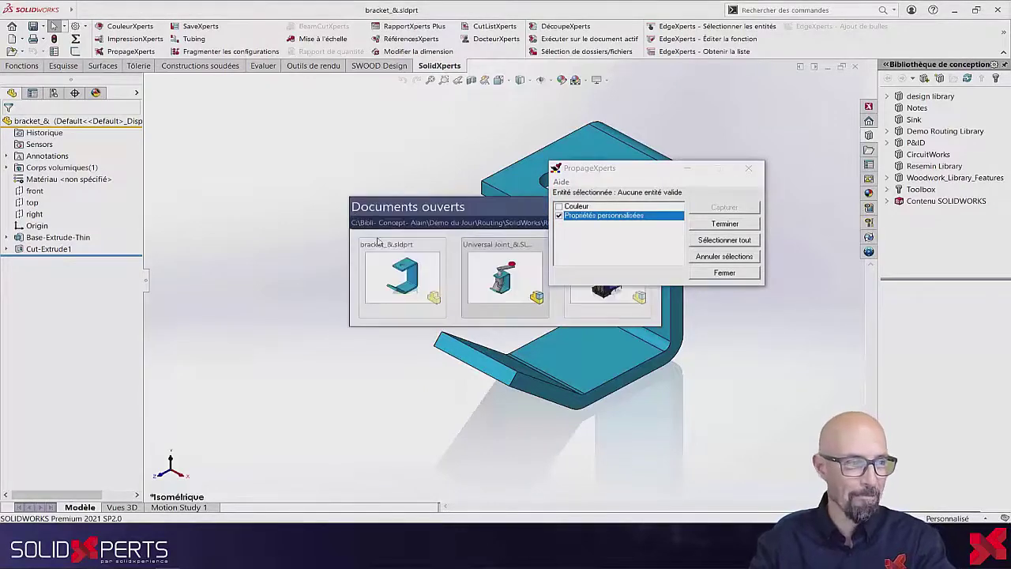
{"action": "left_click", "coordinate": [490, 298]}
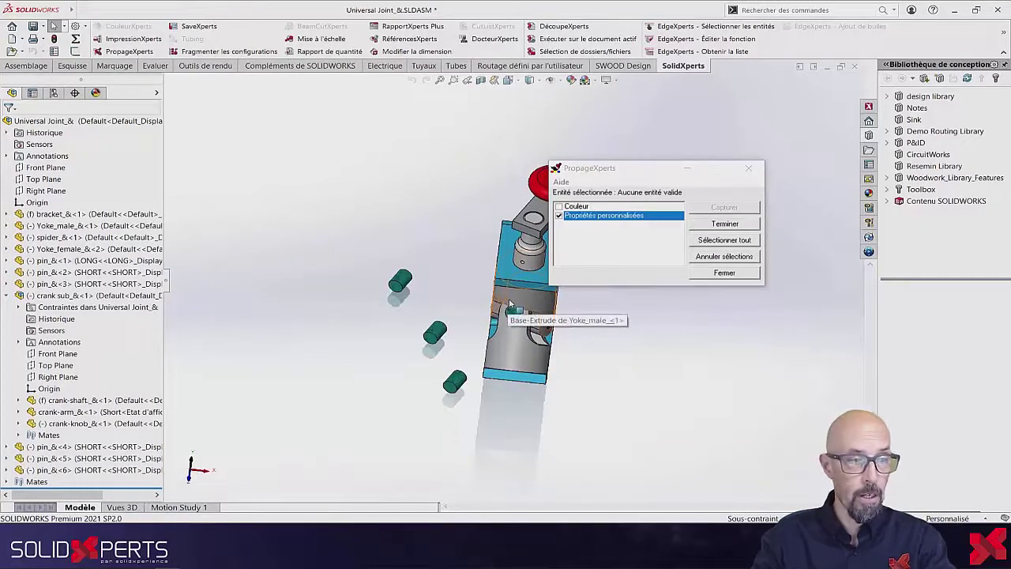
{"action": "left_click", "coordinate": [523, 308]}
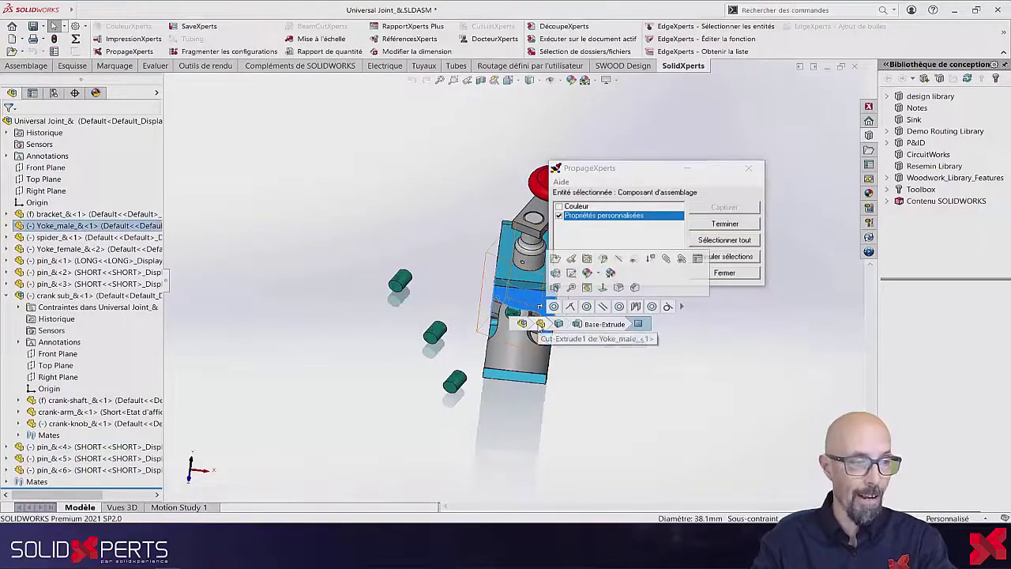
{"action": "left_click", "coordinate": [556, 274]}
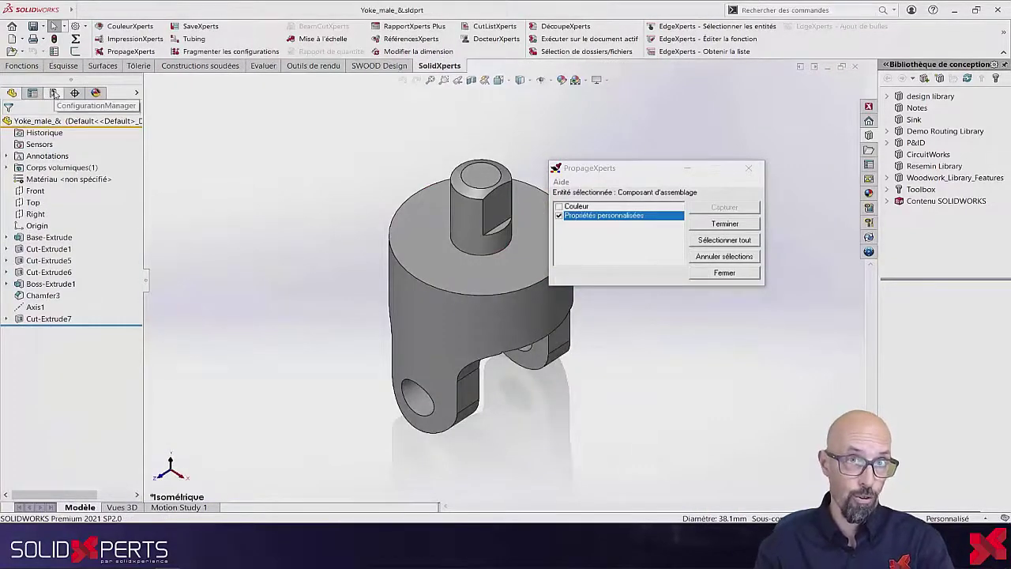
Propagate the captured custom properties to the Yoke_male_& document, close PropageXperts, and check the part's file properties
{"action": "left_click", "coordinate": [58, 124]}
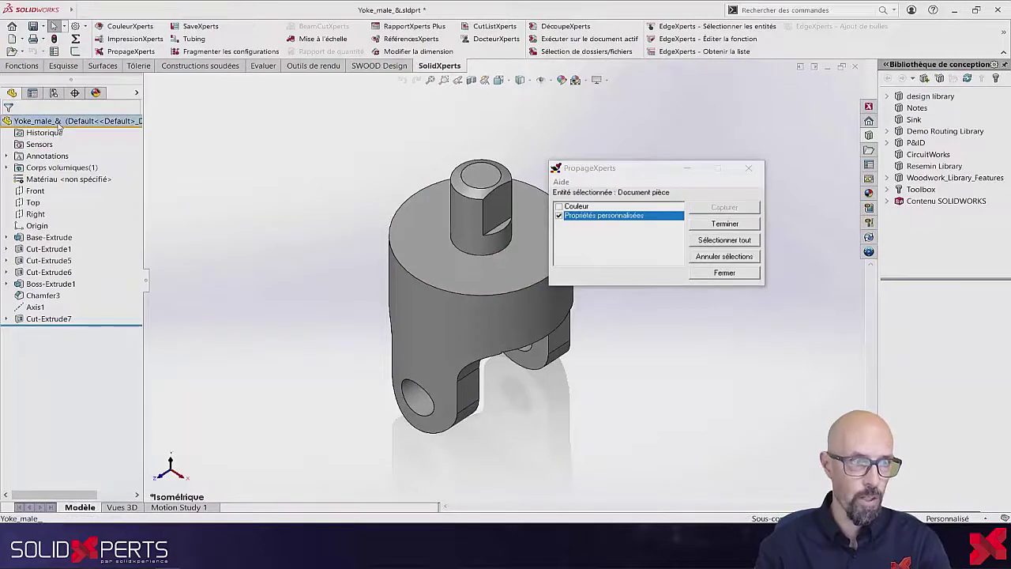
{"action": "left_click", "coordinate": [724, 224]}
{"action": "left_click", "coordinate": [749, 168]}
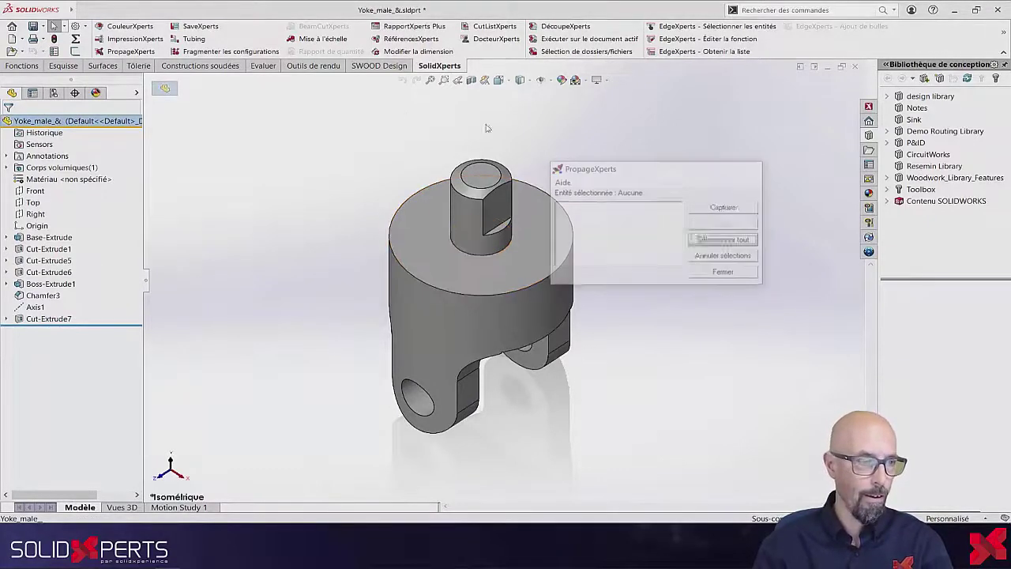
{"action": "left_click", "coordinate": [56, 52]}
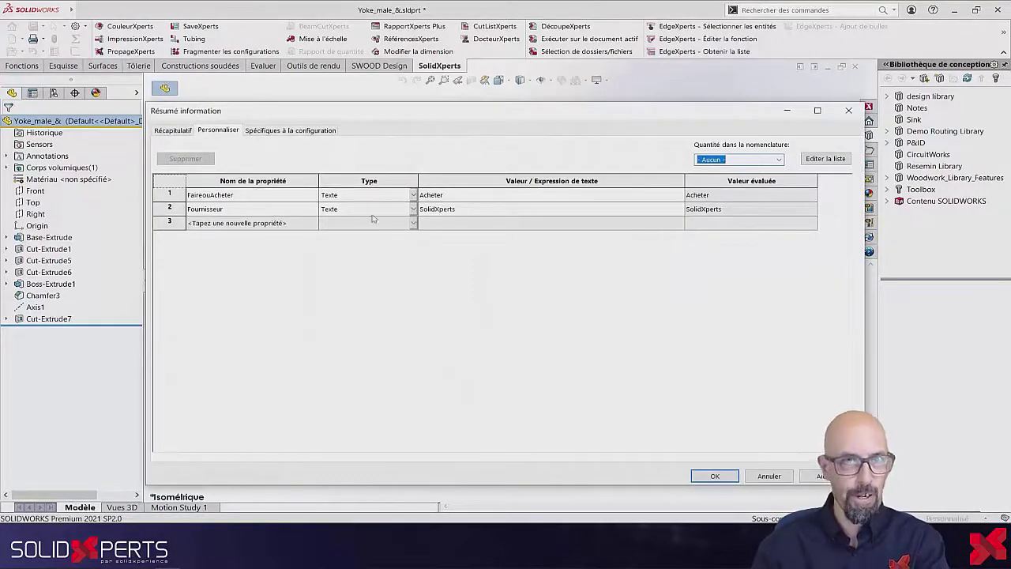
{"action": "left_click", "coordinate": [715, 476]}
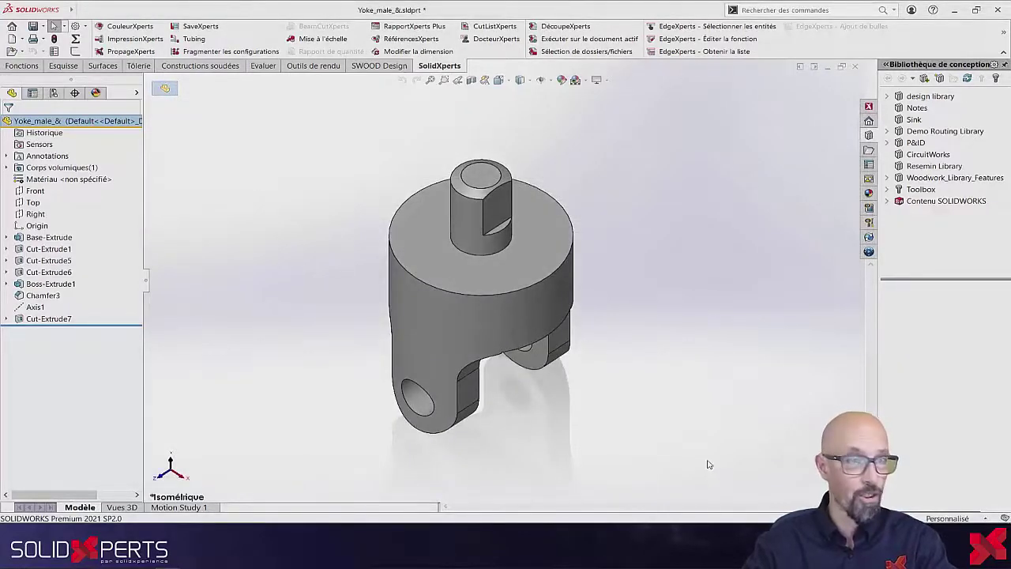
Return to the Universal Joint_& assembly and open the drawing associated with the bracket
{"action": "key", "text": "ctrl+Tab"}
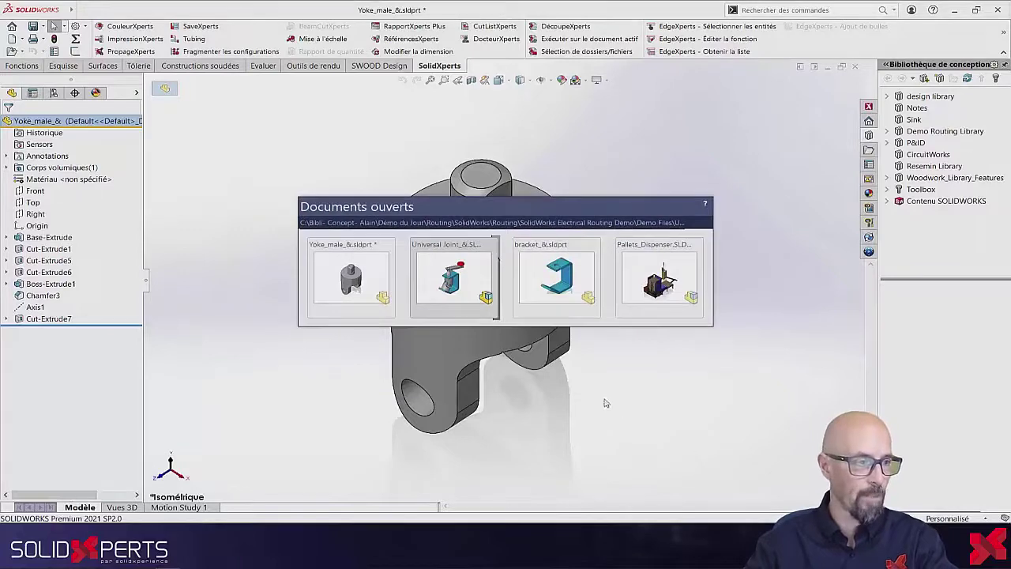
{"action": "left_click", "coordinate": [460, 297]}
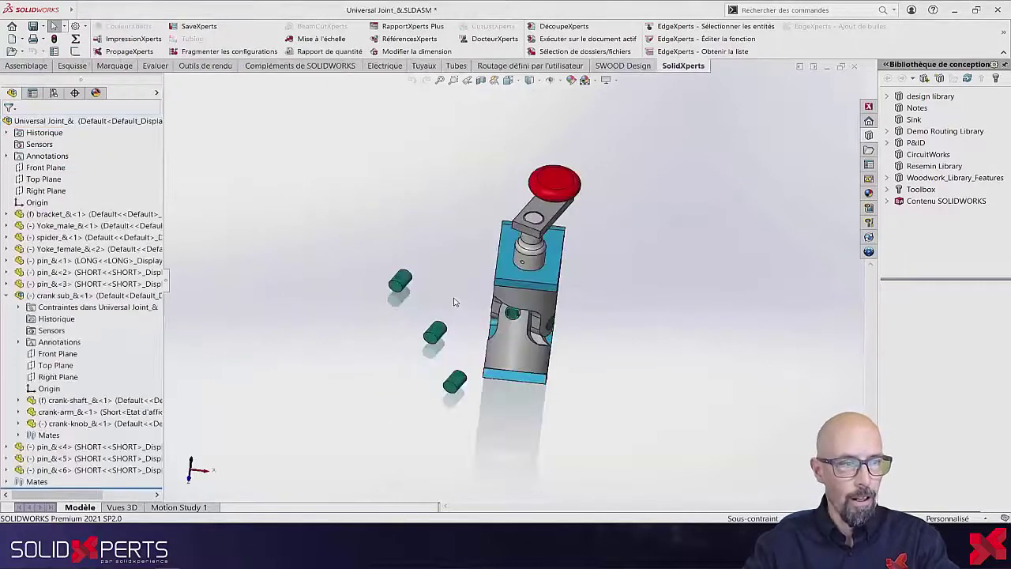
{"action": "left_click", "coordinate": [534, 275]}
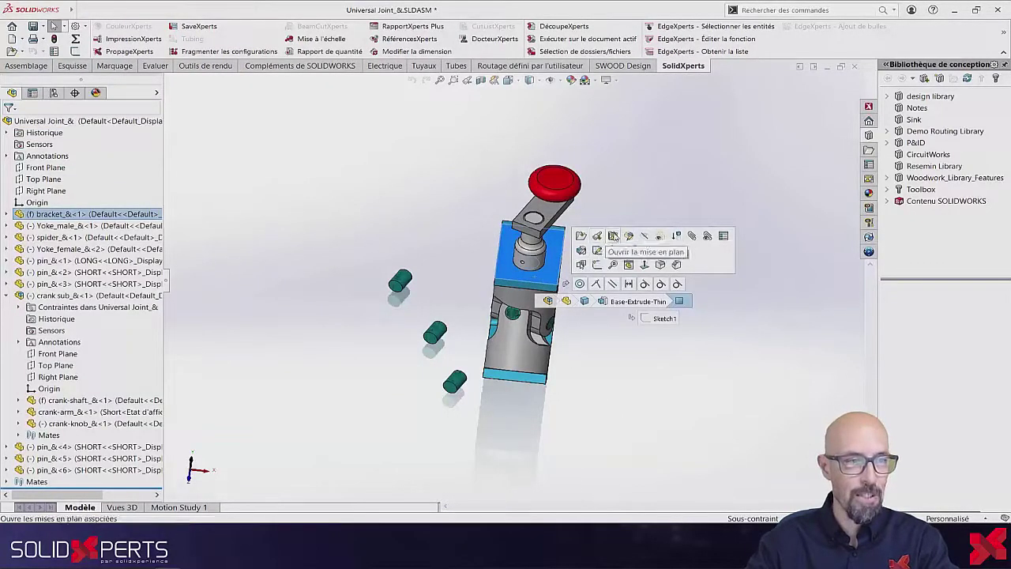
{"action": "left_click", "coordinate": [614, 236]}
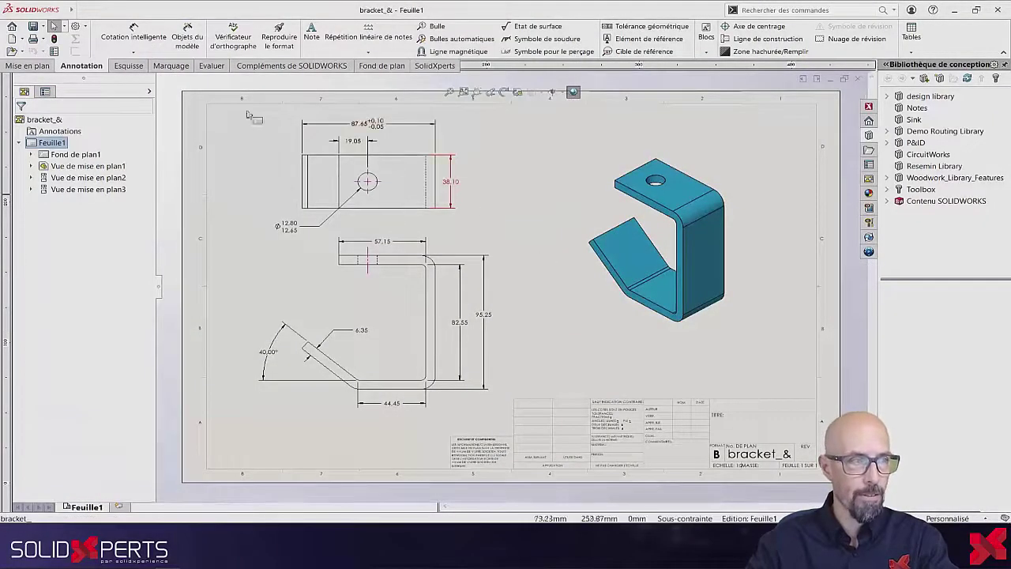
Start PropageXperts in the bracket drawing and capture the toleranced 87.65 overall length dimension as the source
{"action": "left_click", "coordinate": [434, 66]}
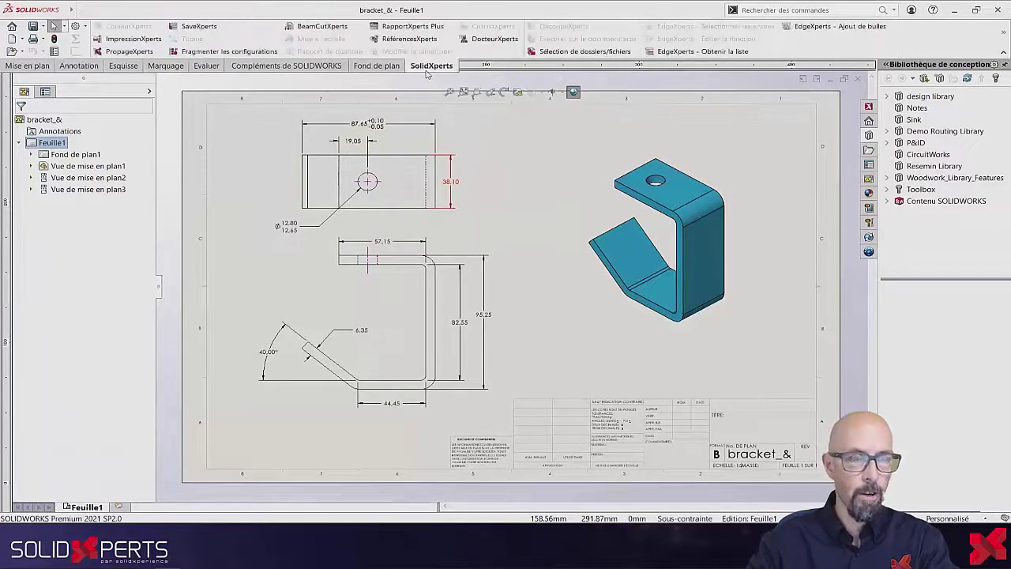
{"action": "left_click", "coordinate": [132, 53]}
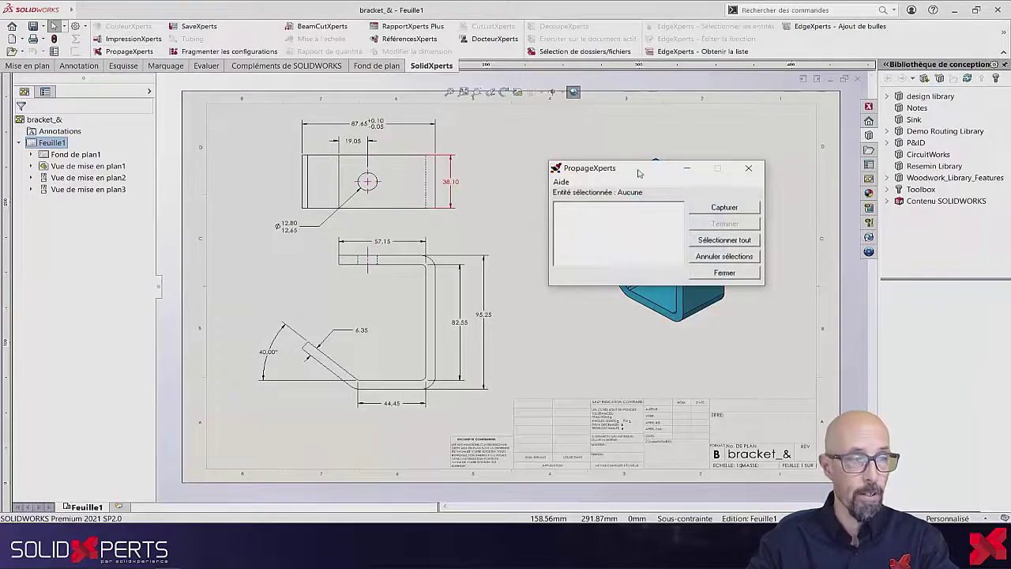
{"action": "mouse_move", "coordinate": [640, 173]}
{"action": "left_mouse_down"}
{"action": "mouse_move", "coordinate": [615, 173]}
{"action": "mouse_move", "coordinate": [639, 278]}
{"action": "mouse_move", "coordinate": [681, 127]}
{"action": "left_mouse_up"}
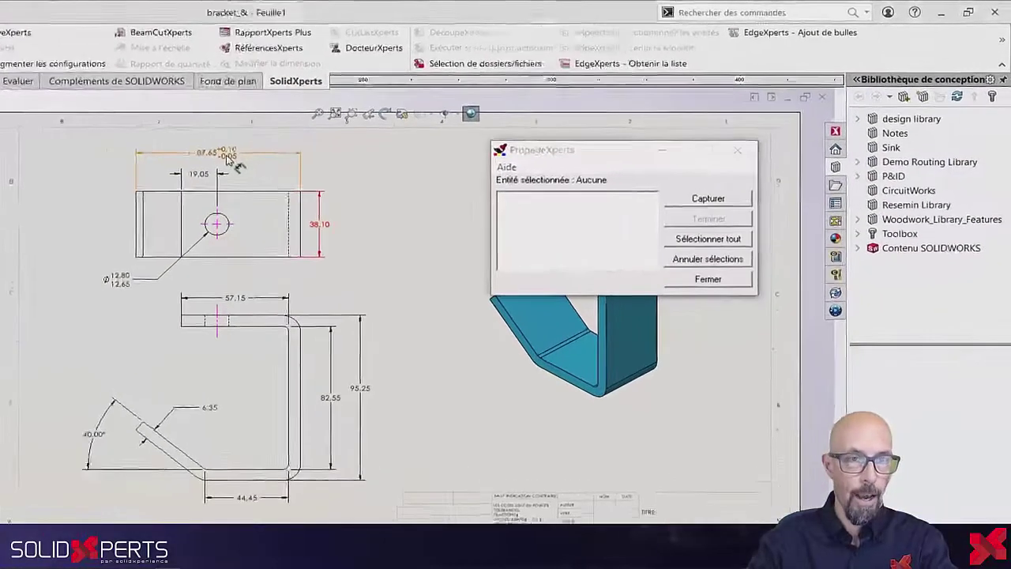
{"action": "left_click", "coordinate": [376, 128]}
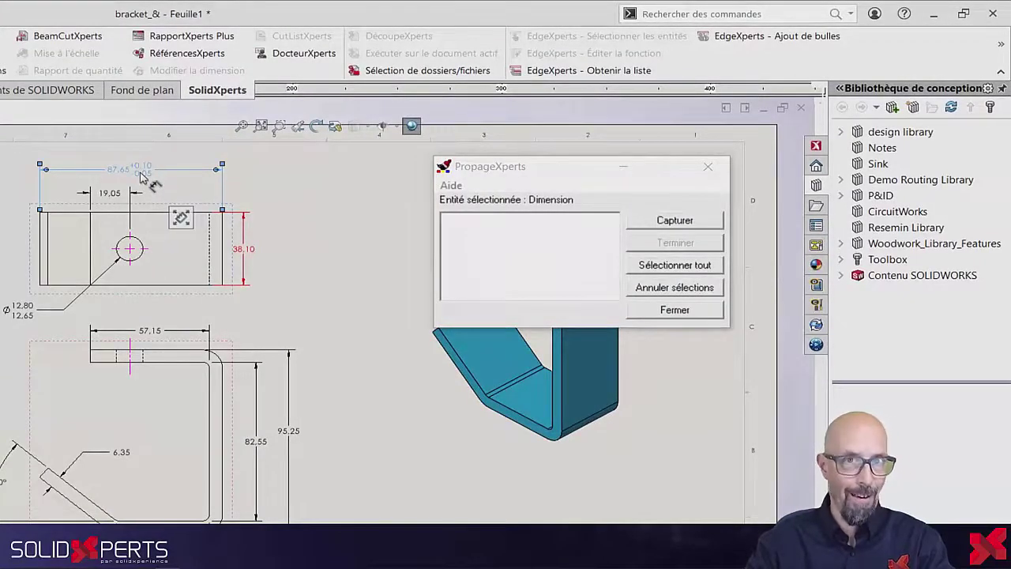
{"action": "left_click", "coordinate": [664, 220]}
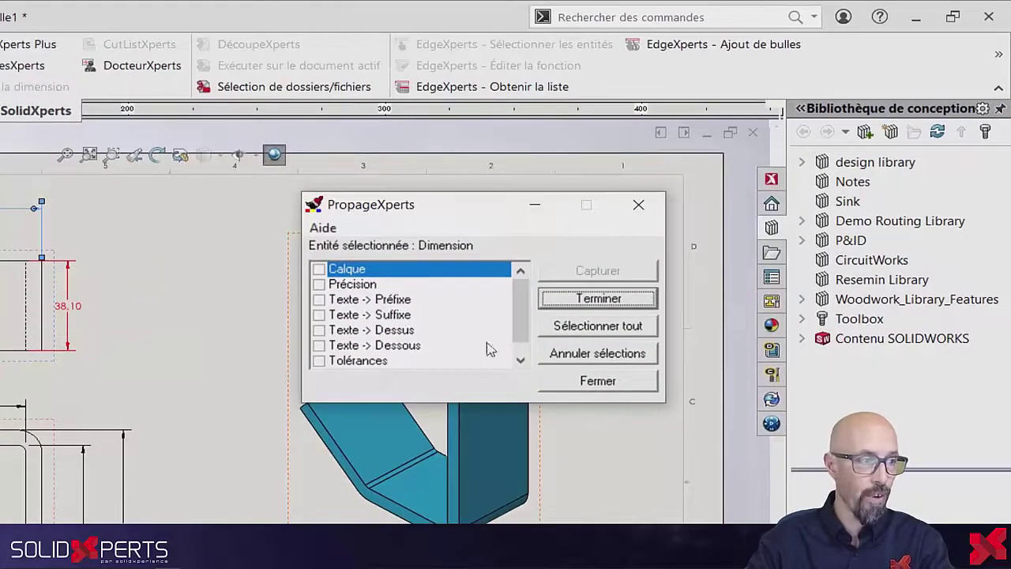
Enable Précision and Tolérances for propagation and apply them to the 57.15 dimension of the side view
{"action": "left_click_drag", "start_coordinate": [524, 320], "coordinate": [526, 293]}
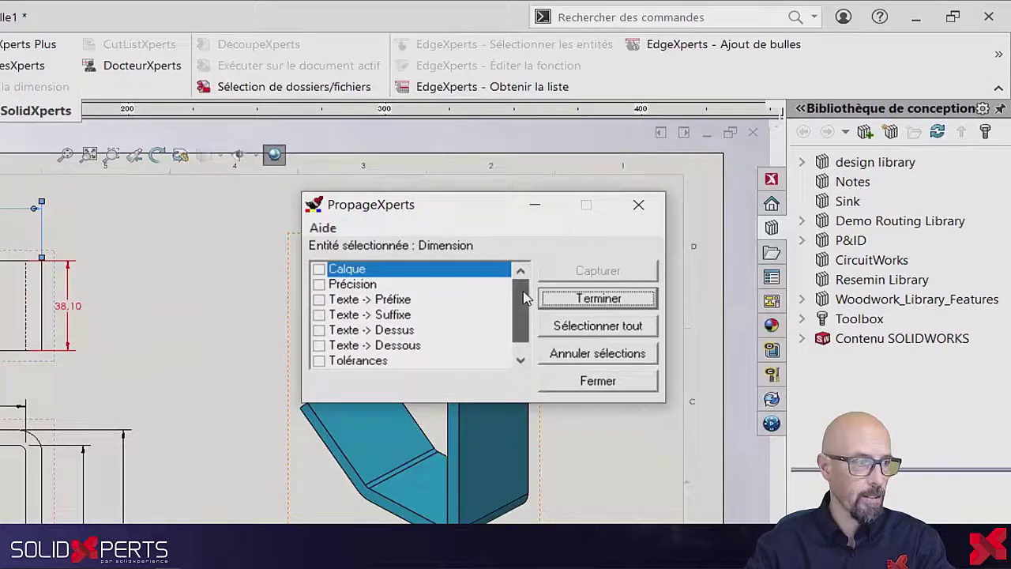
{"action": "left_click", "coordinate": [320, 284]}
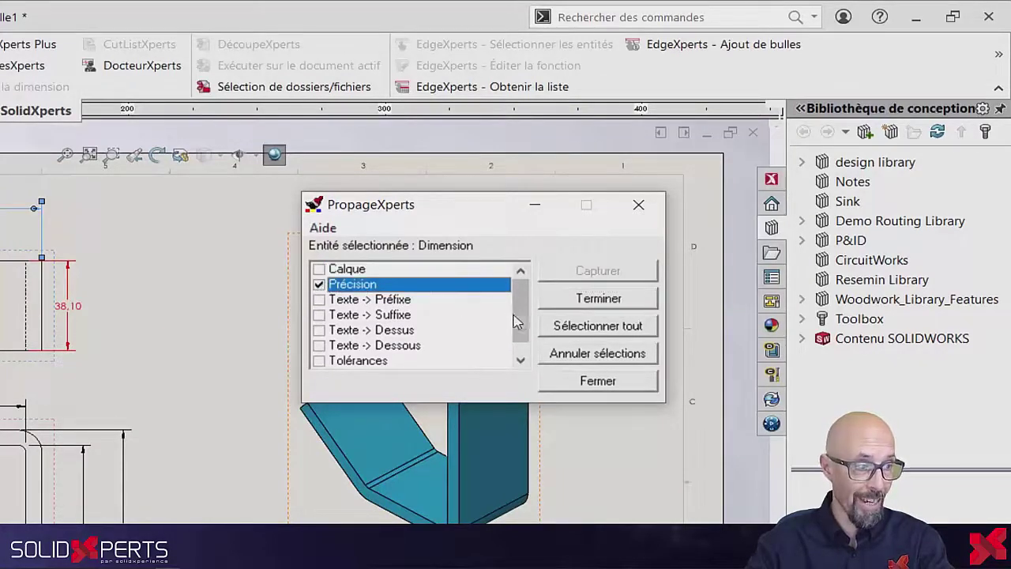
{"action": "left_click_drag", "start_coordinate": [514, 321], "coordinate": [517, 334]}
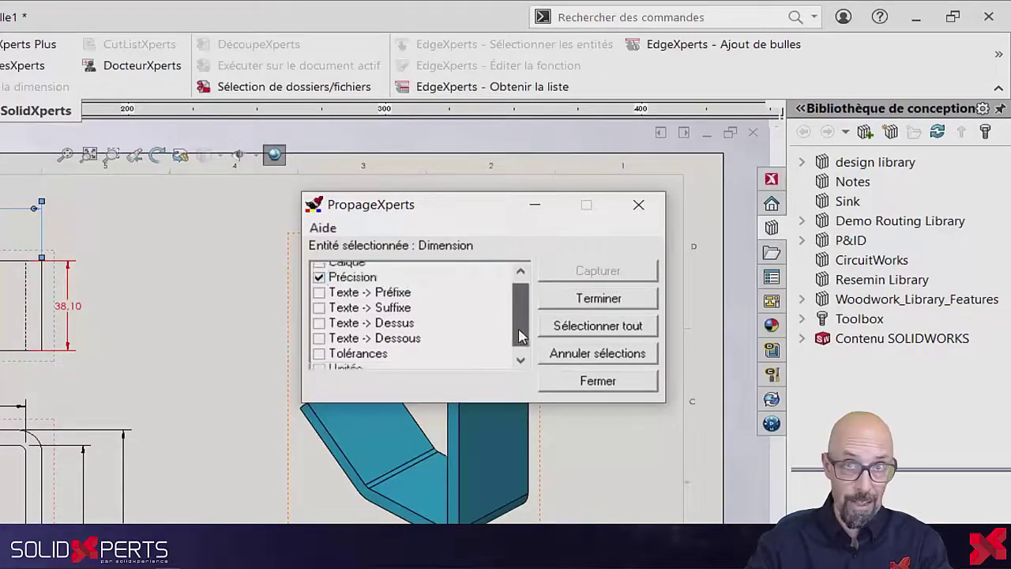
{"action": "left_click", "coordinate": [318, 345]}
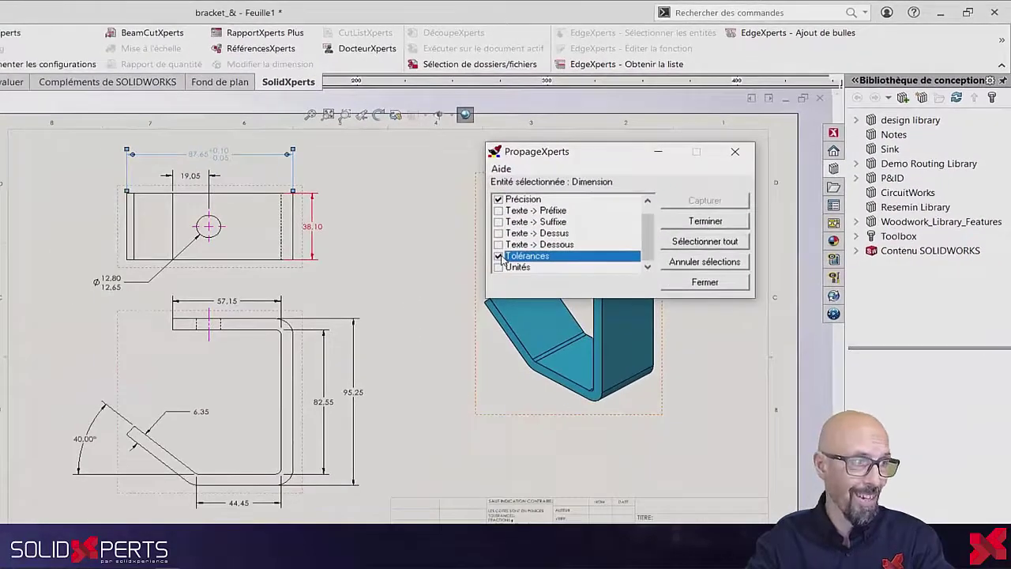
{"action": "left_click", "coordinate": [374, 253]}
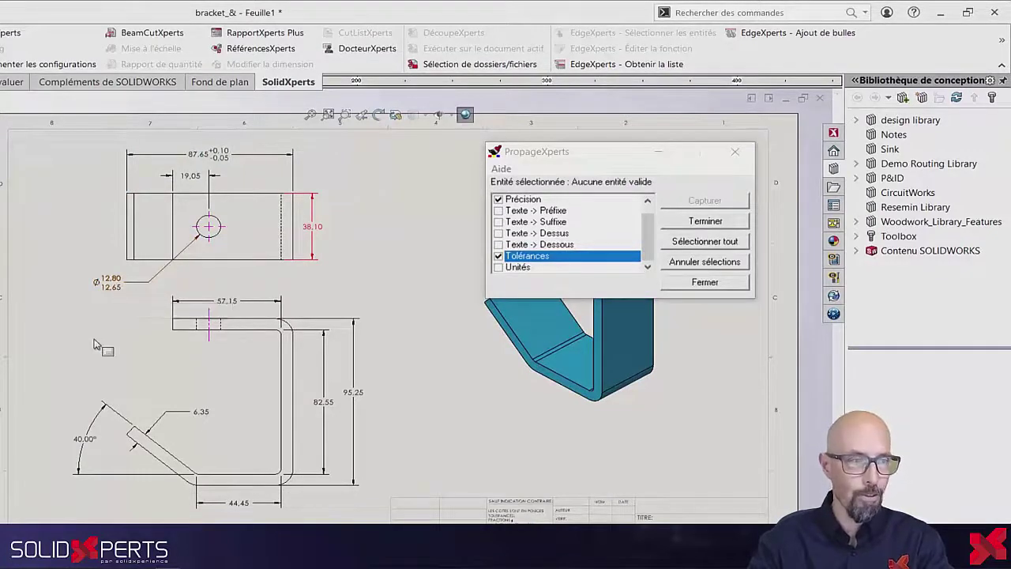
{"action": "left_click", "coordinate": [228, 304]}
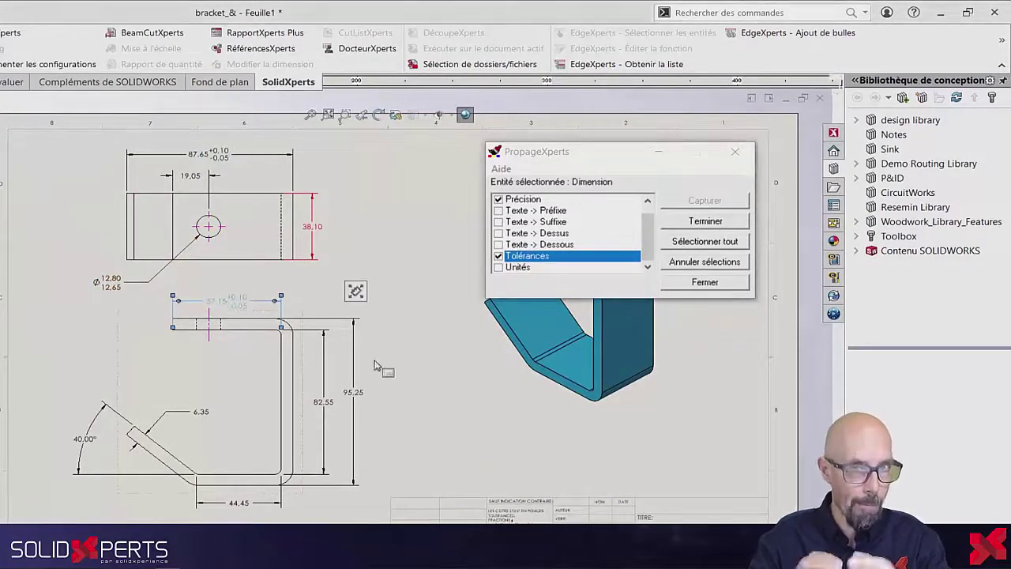
Propagate the captured precision and tolerances to the side view's 95.25 height dimension and finish this propagation
{"action": "left_click", "coordinate": [355, 396]}
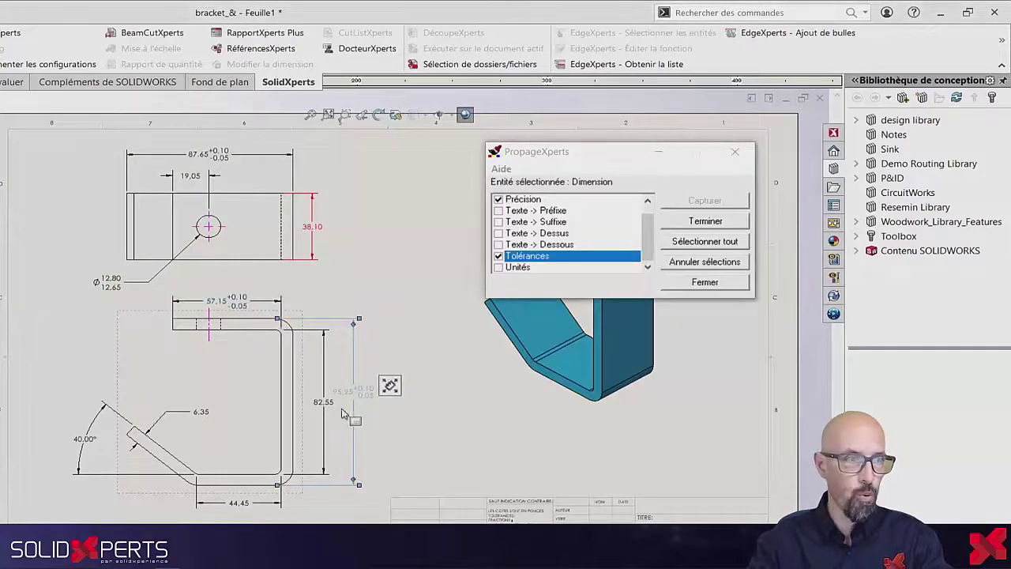
{"action": "left_click", "coordinate": [389, 456]}
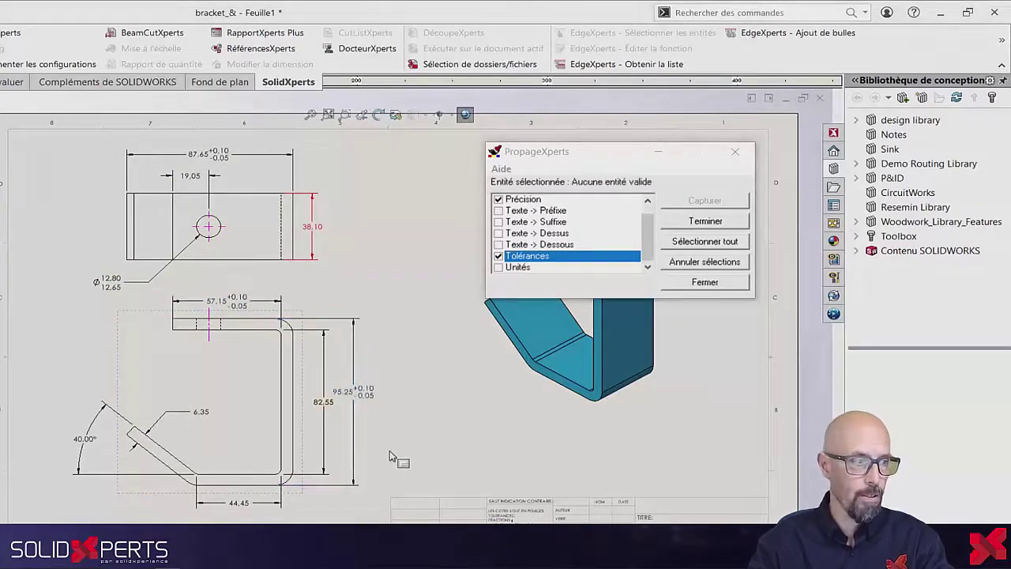
{"action": "left_click", "coordinate": [691, 223]}
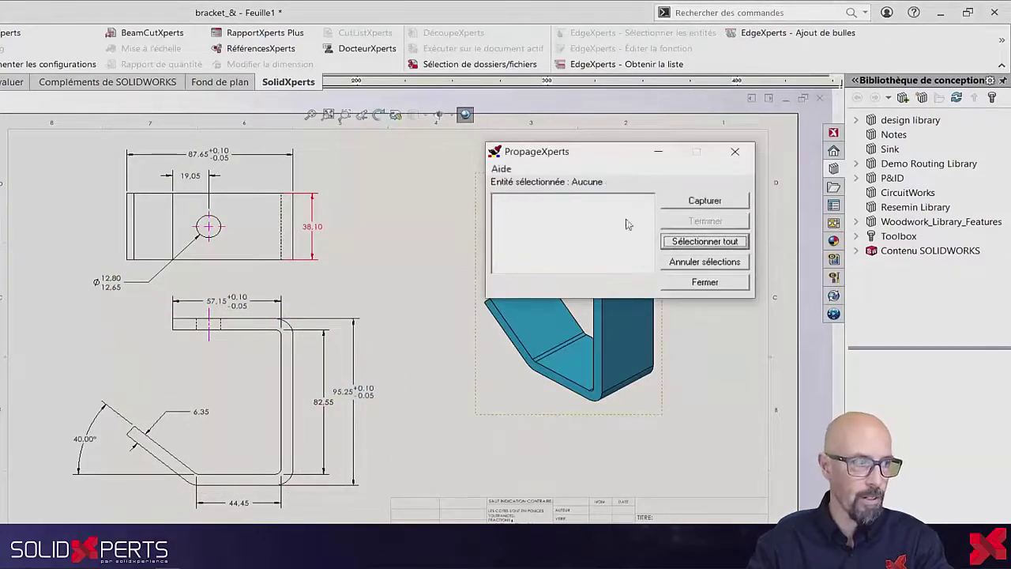
Capture the red 38.10 dimension of the upper view as the source and enable Calque for propagation
{"action": "left_click", "coordinate": [315, 227]}
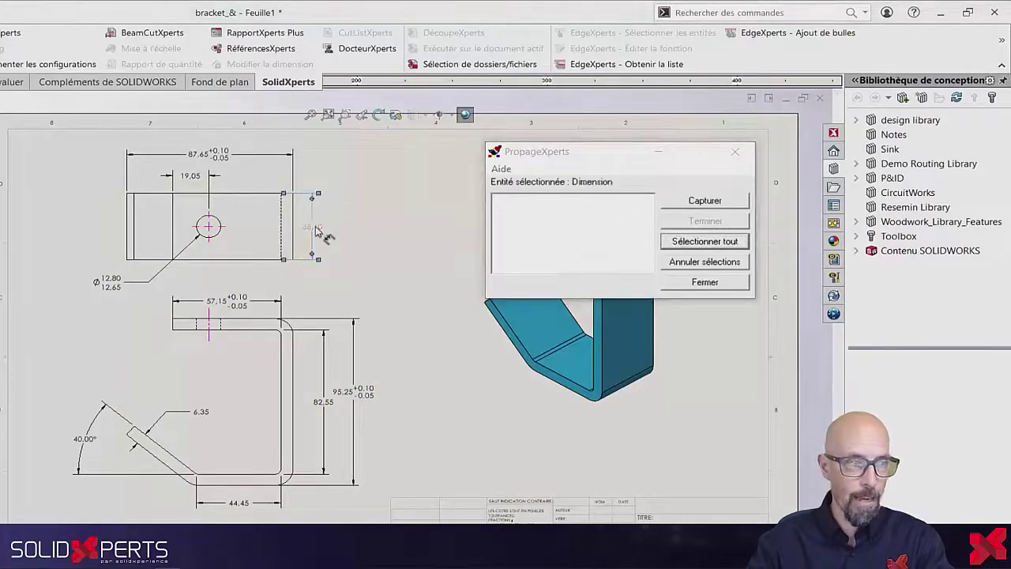
{"action": "left_click", "coordinate": [681, 207]}
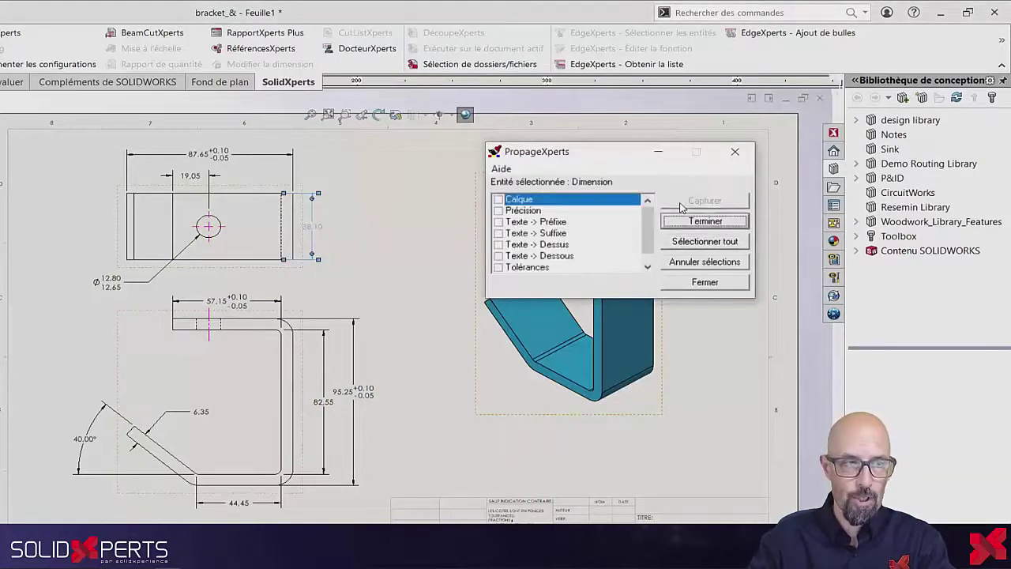
{"action": "left_click", "coordinate": [500, 201]}
{"action": "left_click", "coordinate": [500, 201]}
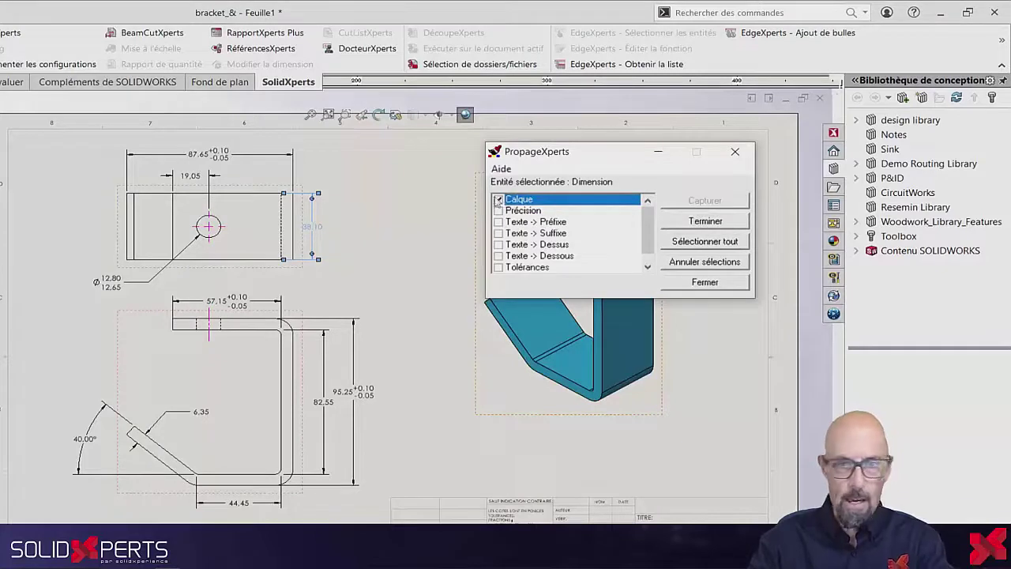
{"action": "left_click", "coordinate": [409, 297]}
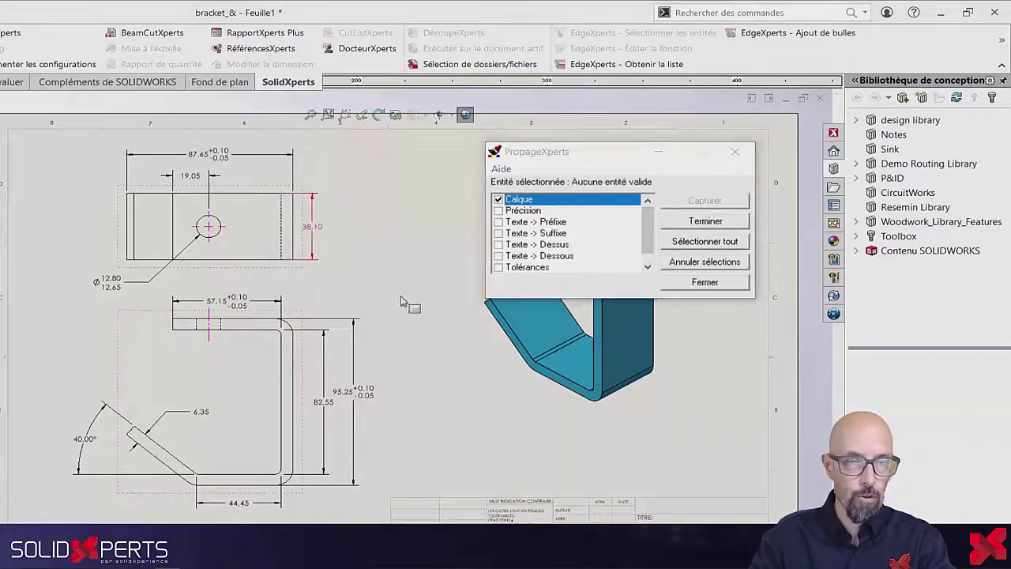
Propagate the captured layer to the 87.65, 95.25 and 57.15 dimensions, finish the propagation and close PropageXperts
{"action": "left_click", "coordinate": [233, 153]}
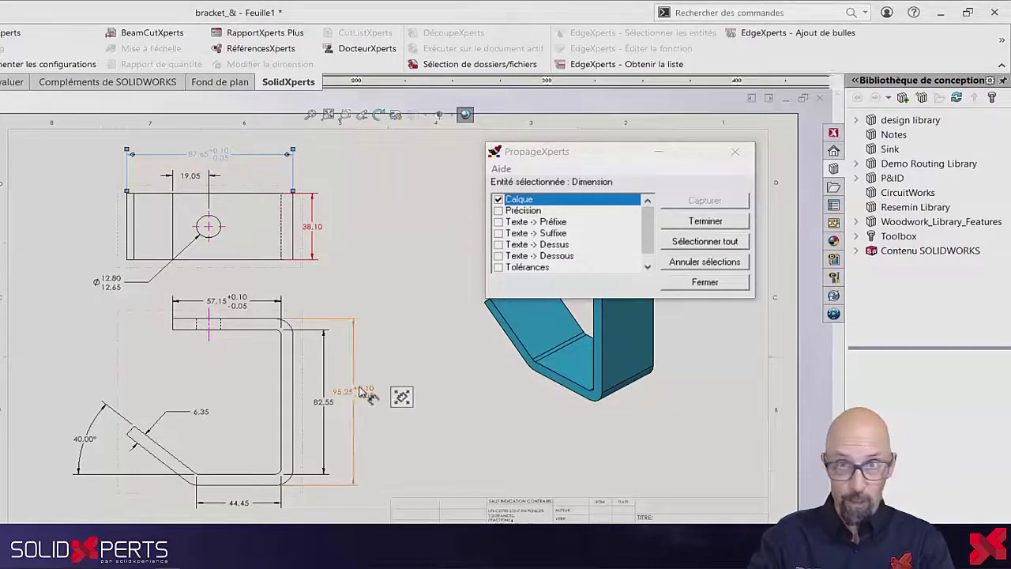
{"action": "left_click", "coordinate": [356, 339]}
{"action": "left_click", "coordinate": [248, 305]}
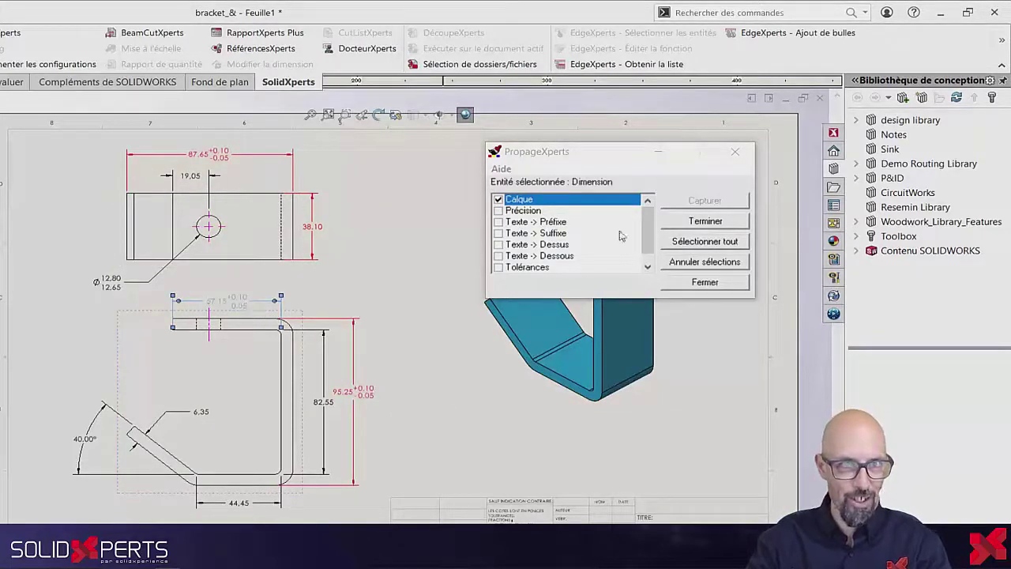
{"action": "left_click", "coordinate": [687, 225]}
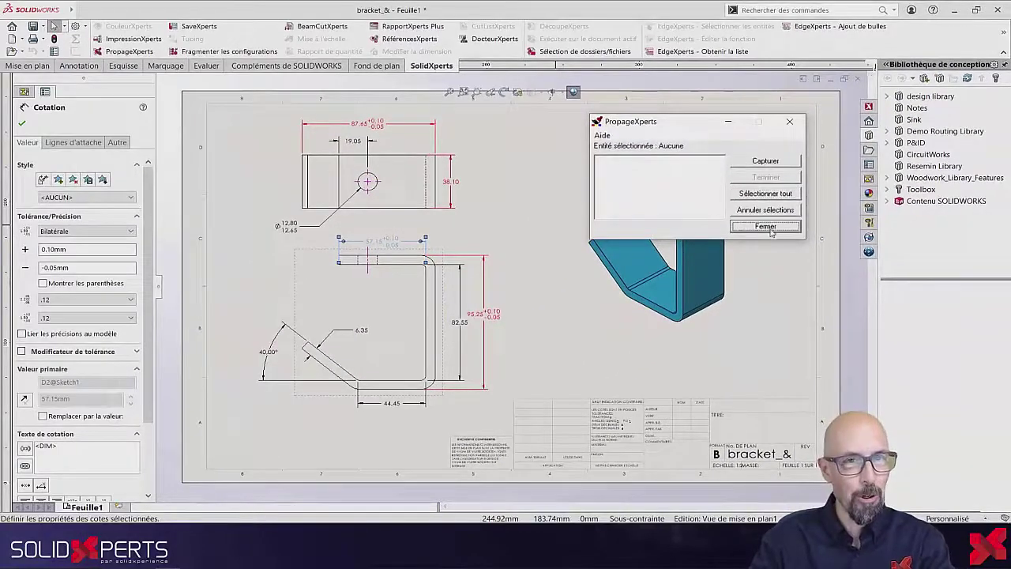
{"action": "left_click", "coordinate": [765, 227]}
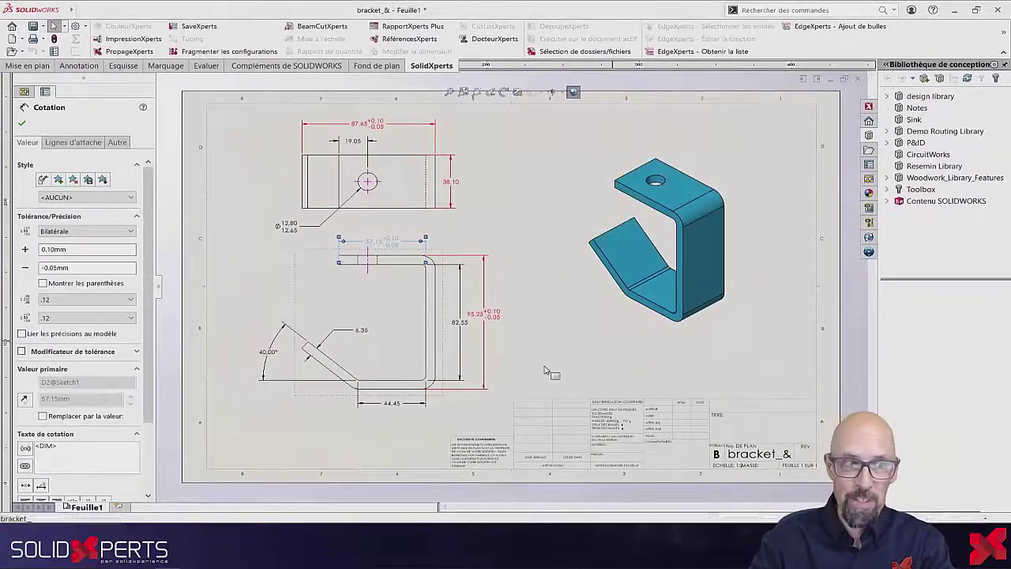
{"action": "left_click", "coordinate": [526, 338]}
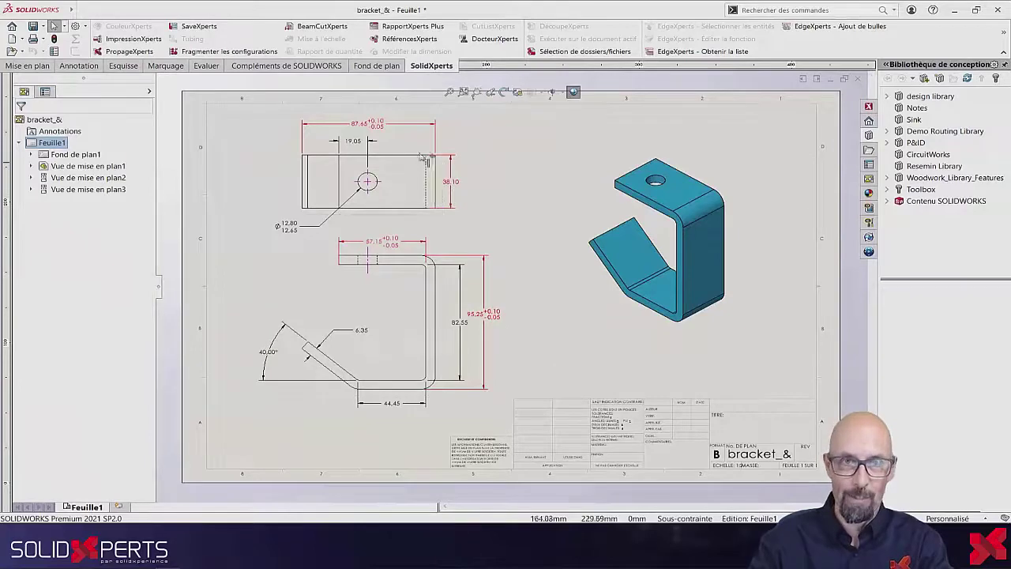
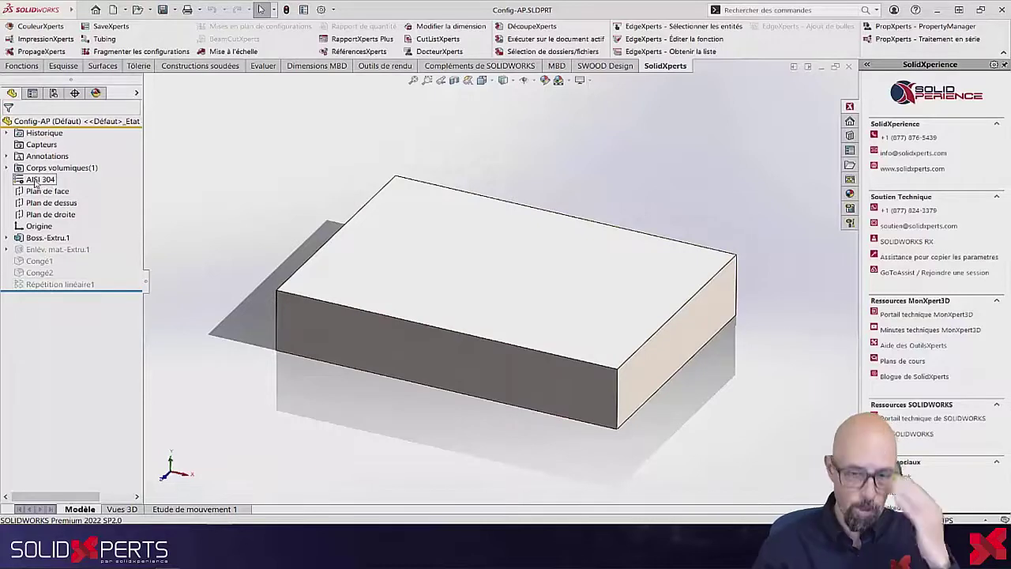
Activate the Type2, Type3, Type4 and Type5 configurations of the Config-AP part in turn, ending on Défaut
{"action": "left_click", "coordinate": [53, 92]}
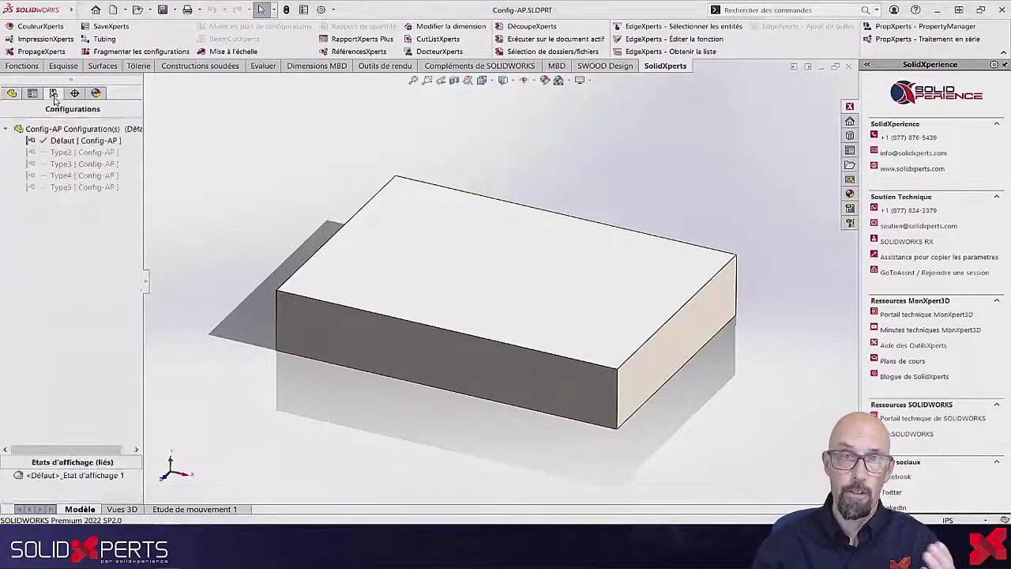
{"action": "double_click", "coordinate": [75, 153]}
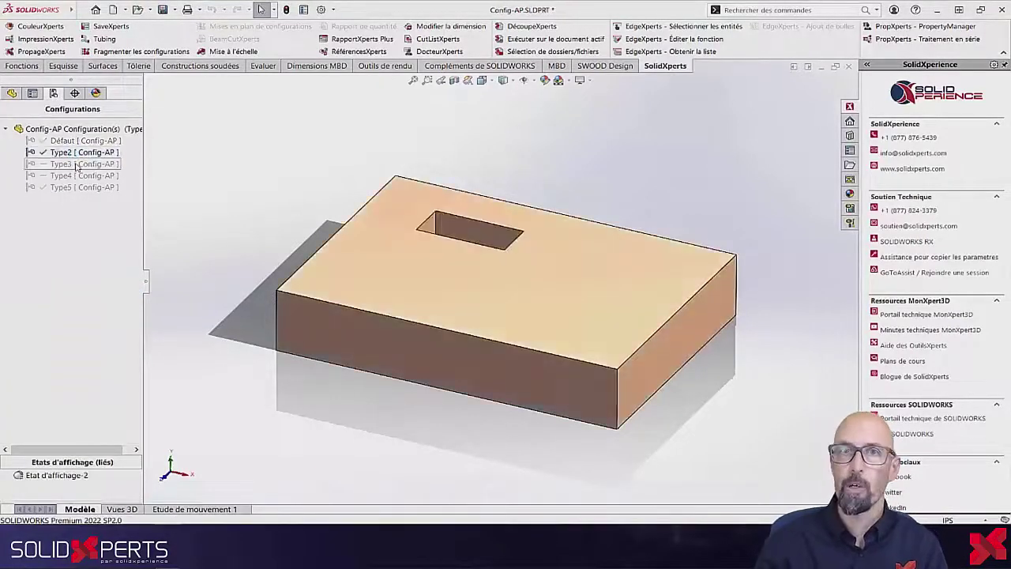
{"action": "double_click", "coordinate": [77, 164]}
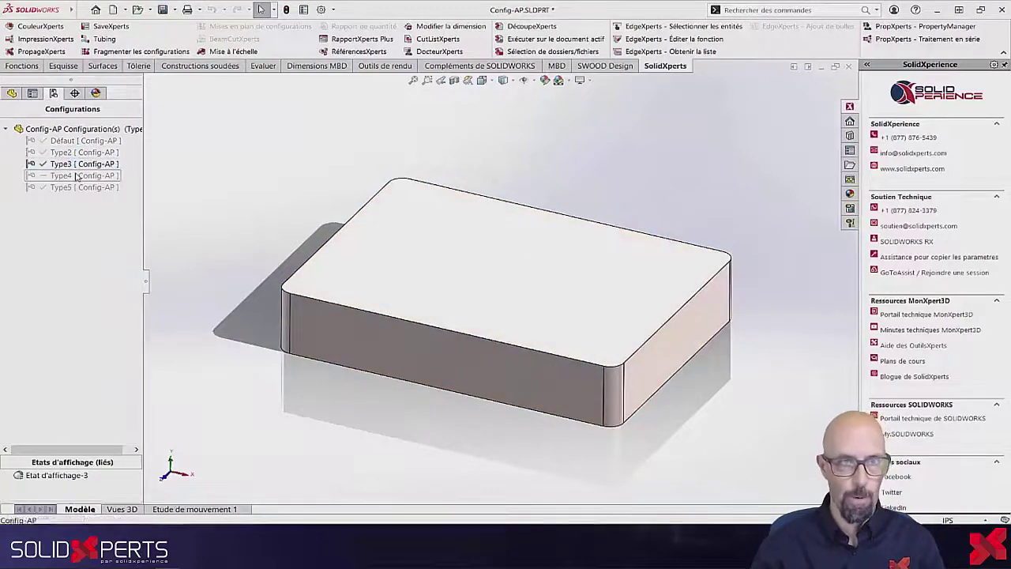
{"action": "double_click", "coordinate": [75, 174]}
{"action": "double_click", "coordinate": [76, 186]}
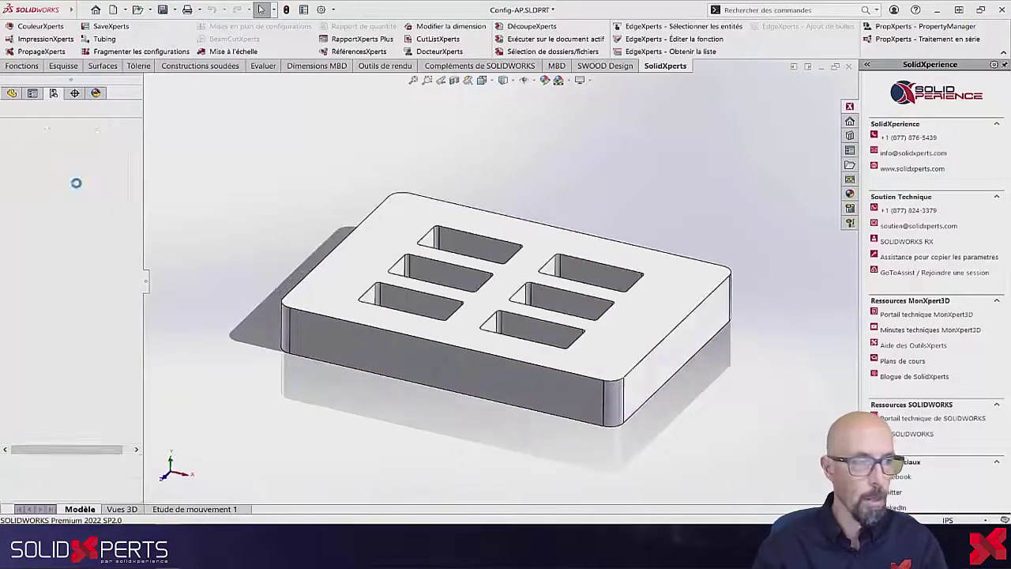
{"action": "double_click", "coordinate": [75, 141]}
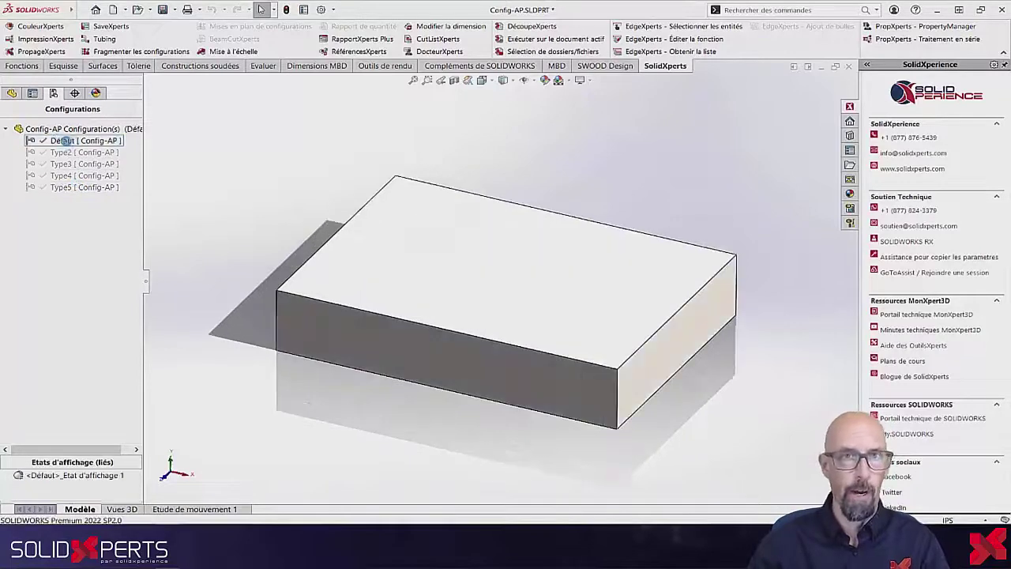
Open the drawing associated with the Config-AP part
{"action": "left_click", "coordinate": [11, 94]}
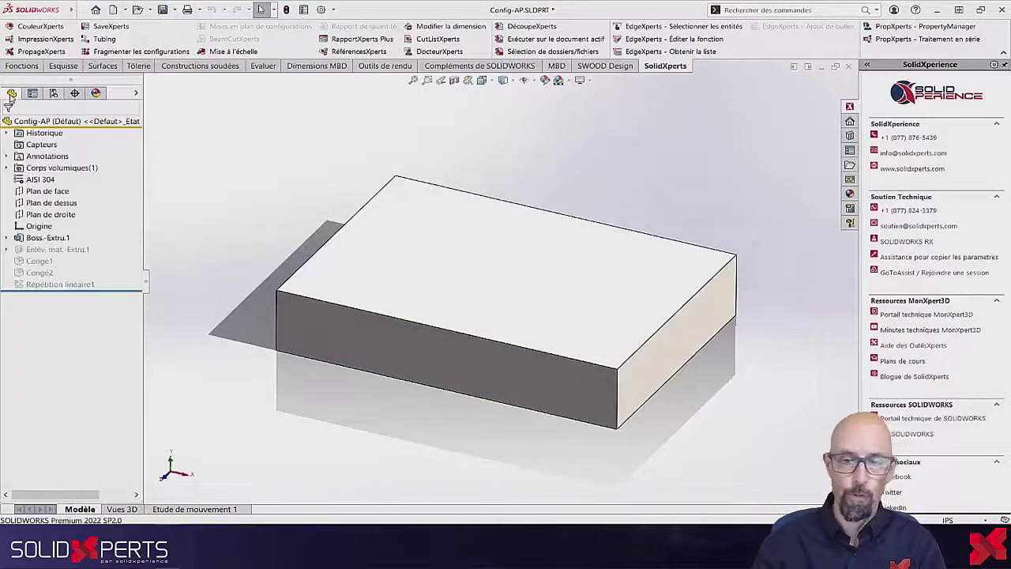
{"action": "right_click", "coordinate": [55, 122]}
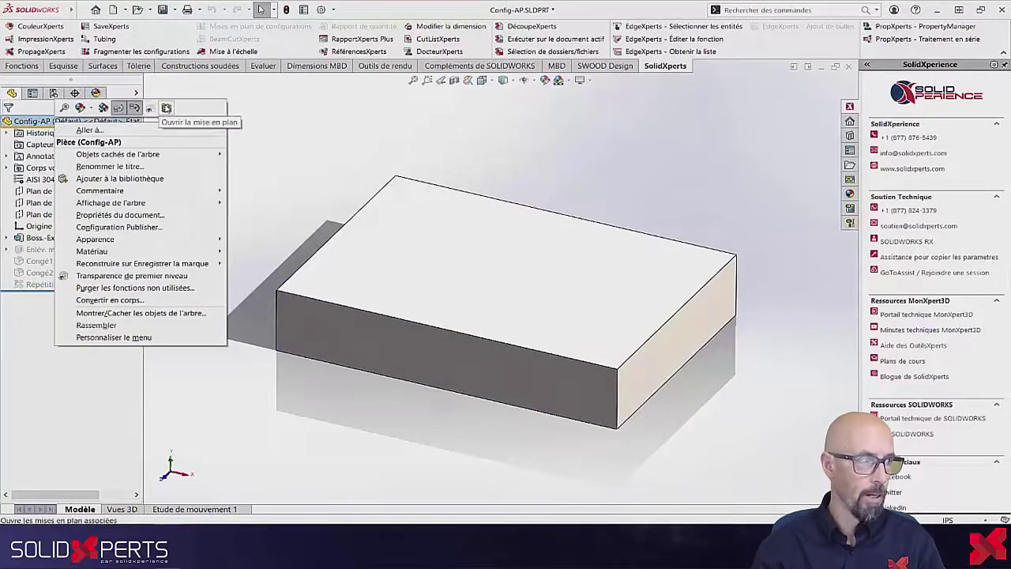
{"action": "left_click", "coordinate": [167, 108]}
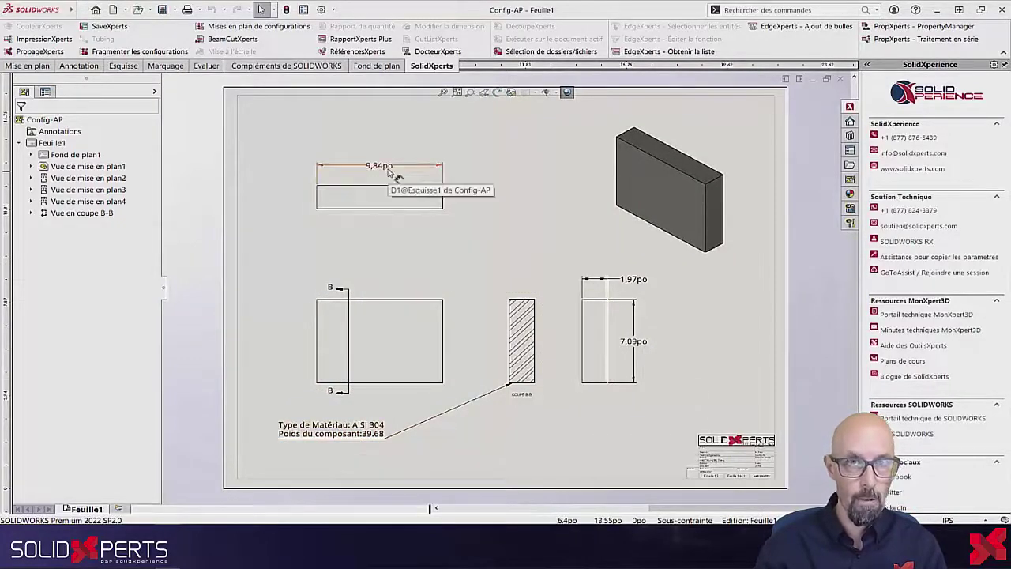
Start Mises en plan de configurations, keep the Config file-name recipe and review the information types it contains
{"action": "left_click", "coordinate": [243, 33]}
{"action": "left_click_drag", "start_coordinate": [248, 67], "coordinate": [470, 155]}
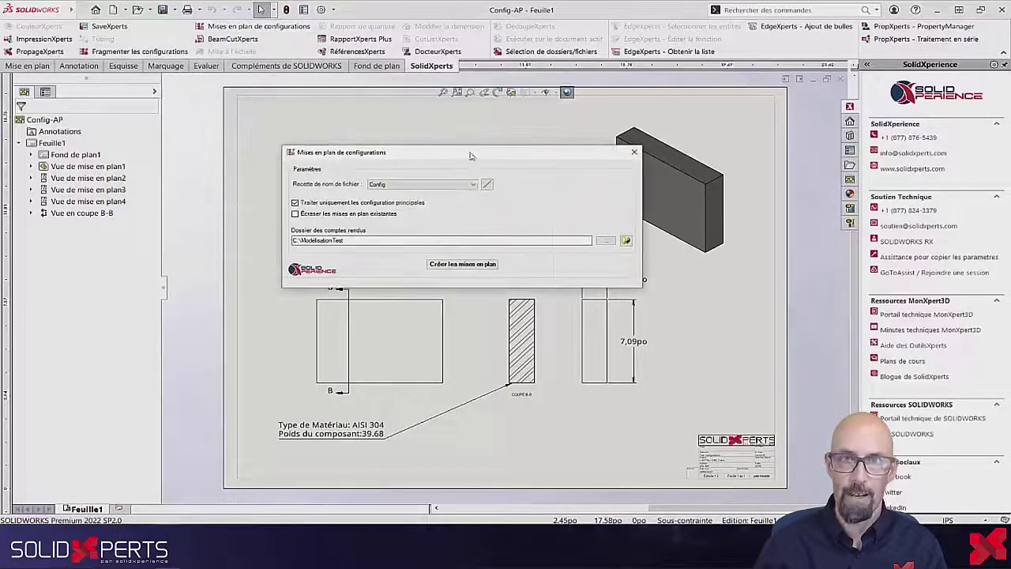
{"action": "left_click", "coordinate": [473, 184]}
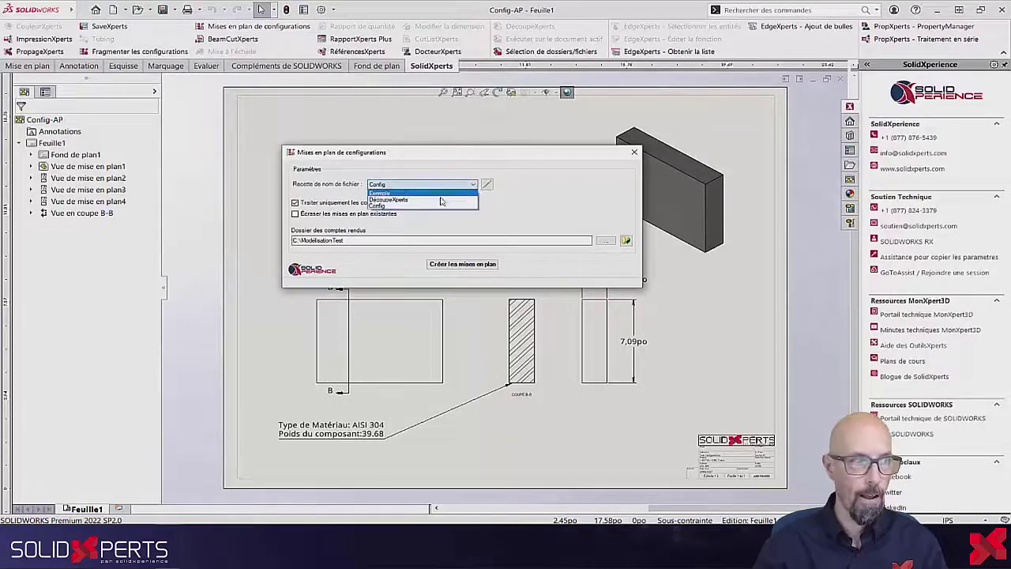
{"action": "left_click", "coordinate": [498, 209]}
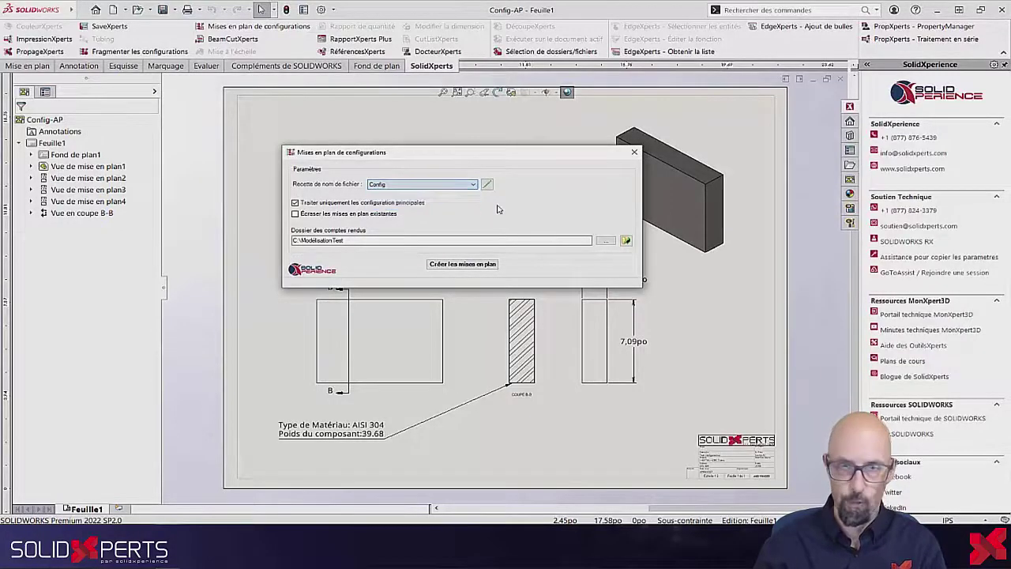
{"action": "left_click", "coordinate": [487, 185]}
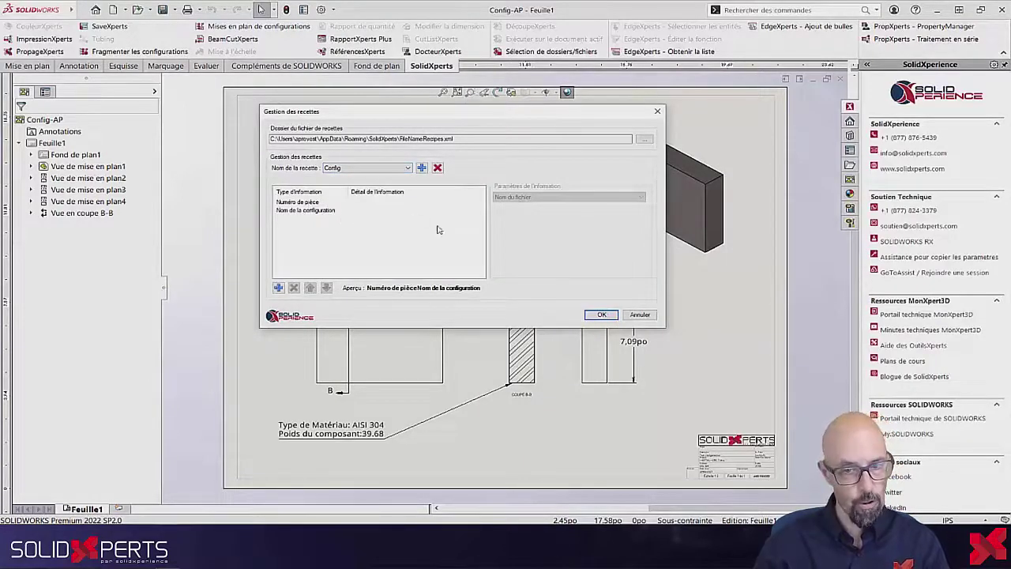
{"action": "left_click", "coordinate": [599, 315]}
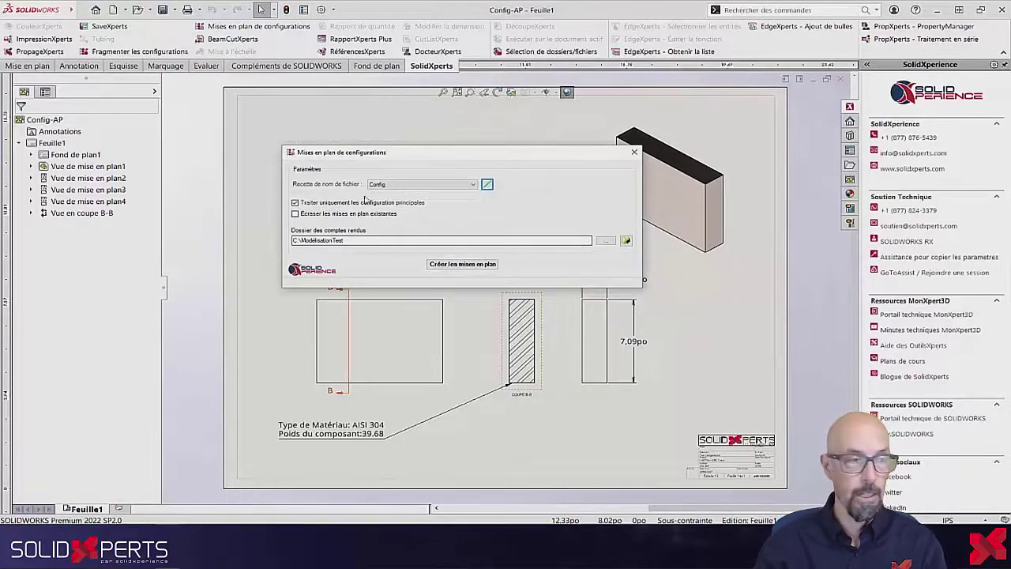
Create the configuration drawings in C:\ModélisationTest for main configurations only, and close the Mises en plan de configurations tool
{"action": "left_click", "coordinate": [479, 265]}
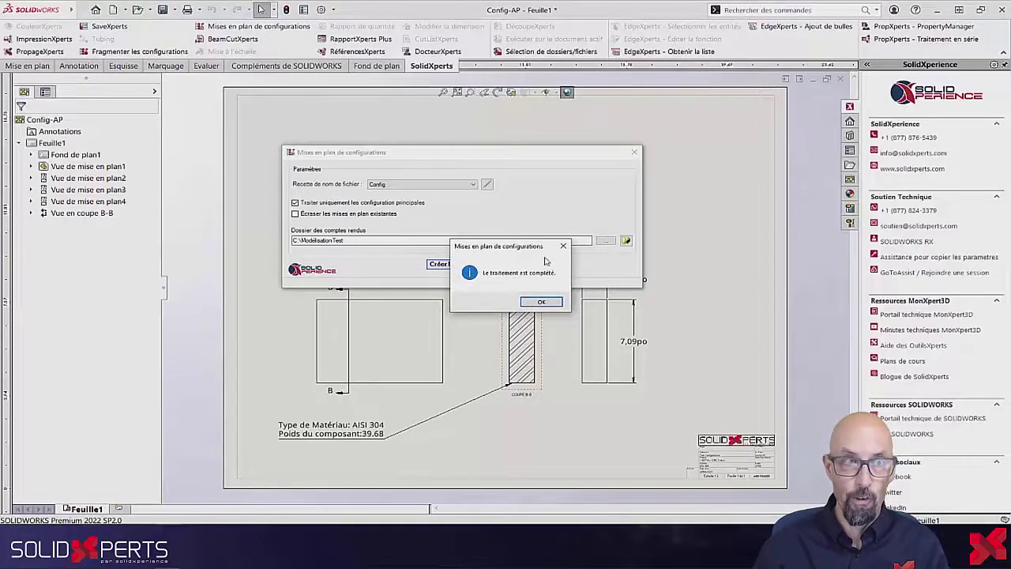
{"action": "left_click", "coordinate": [544, 303]}
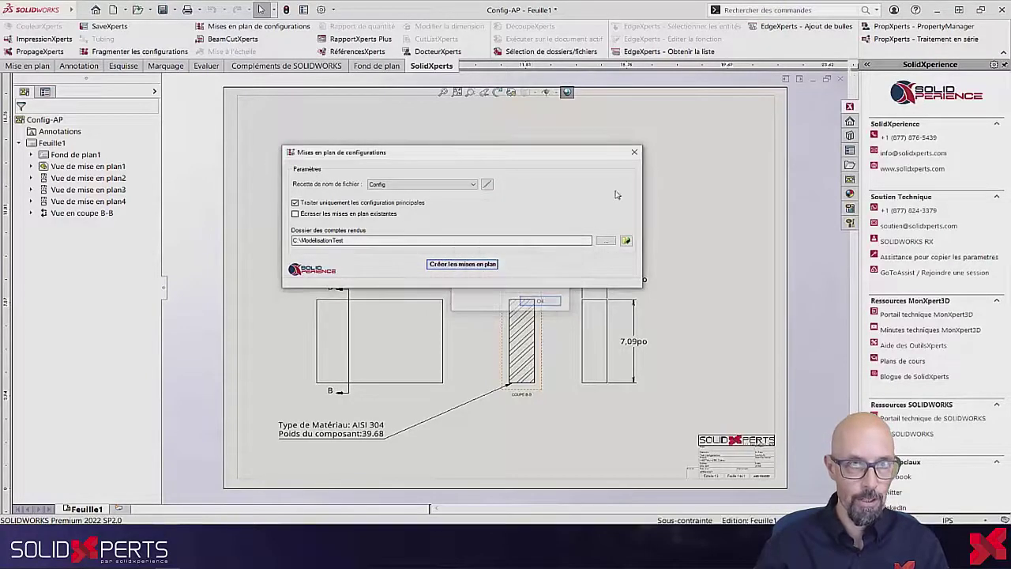
{"action": "left_click", "coordinate": [634, 153]}
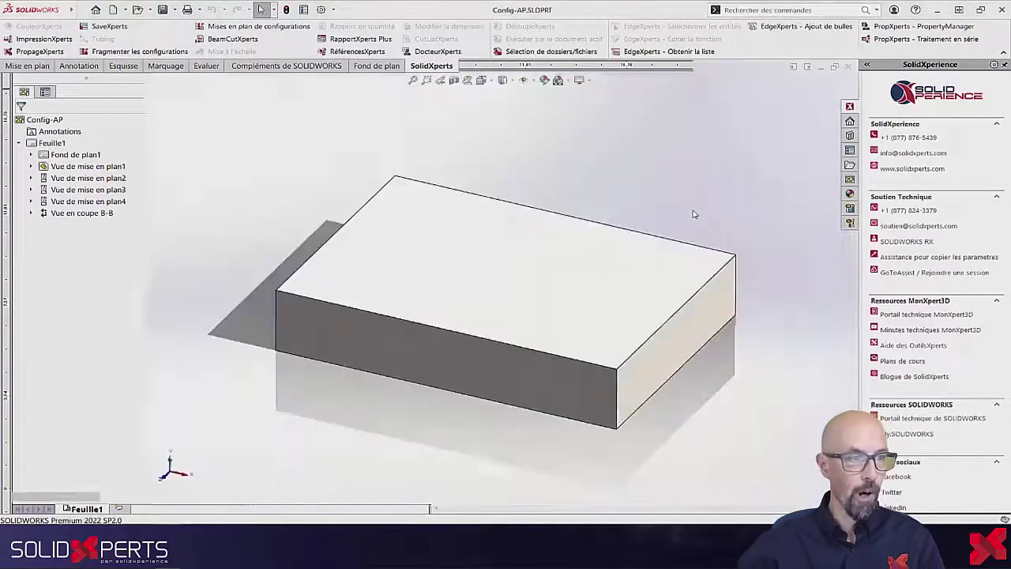
Close the open Config-AP drawing and part documents
{"action": "key", "text": "ctrl+Tab"}
{"action": "left_click", "coordinate": [848, 67]}
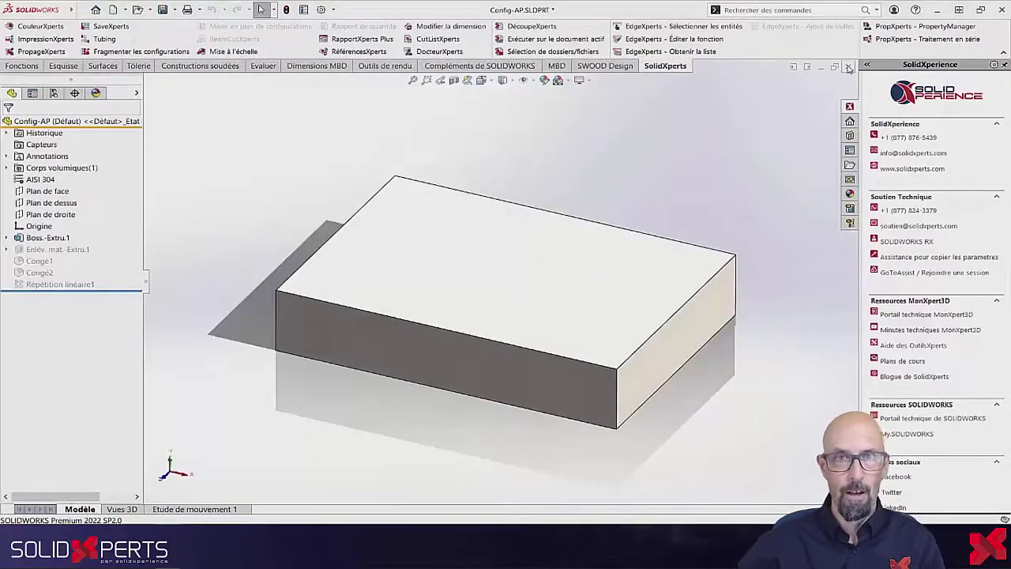
{"action": "left_click", "coordinate": [581, 278]}
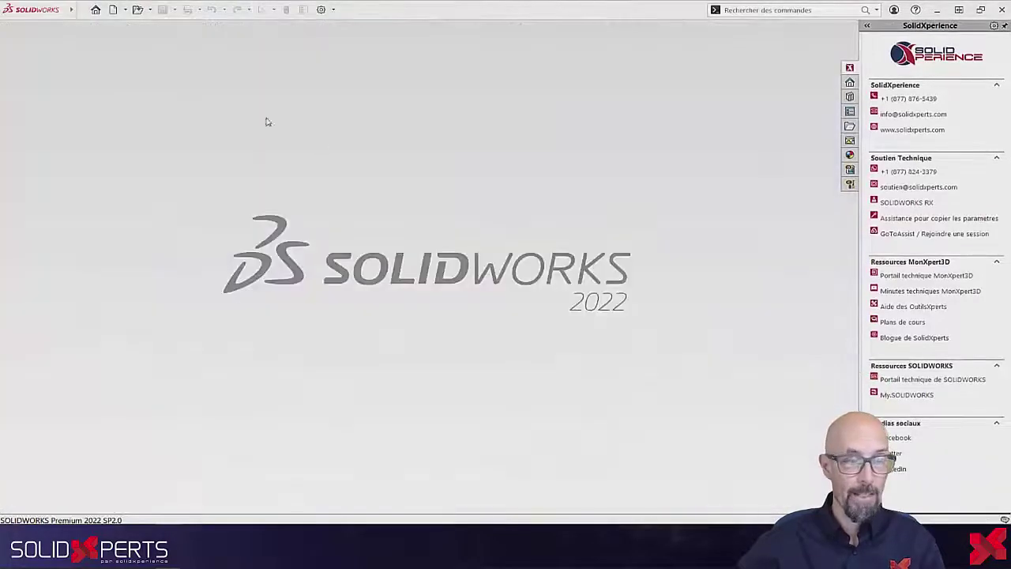
Browse the ModélisationTest folder and preview the generated Config-AP drawings, from Défaut through Type5, alongside the original Config-AP.SLDDRW
{"action": "left_click", "coordinate": [137, 10]}
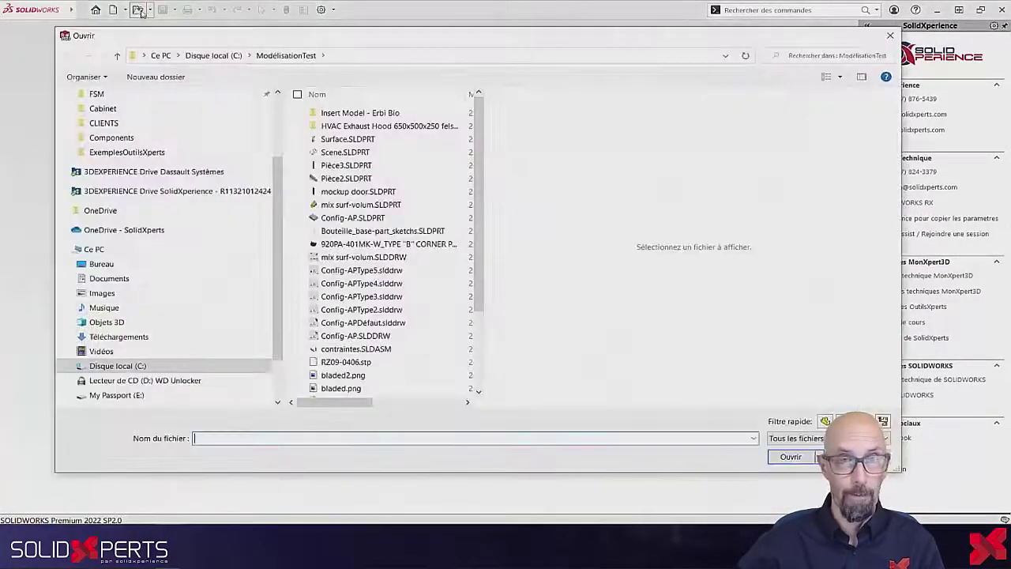
{"action": "scroll", "coordinate": [401, 206], "scroll_direction": "down", "scroll_amount": 2}
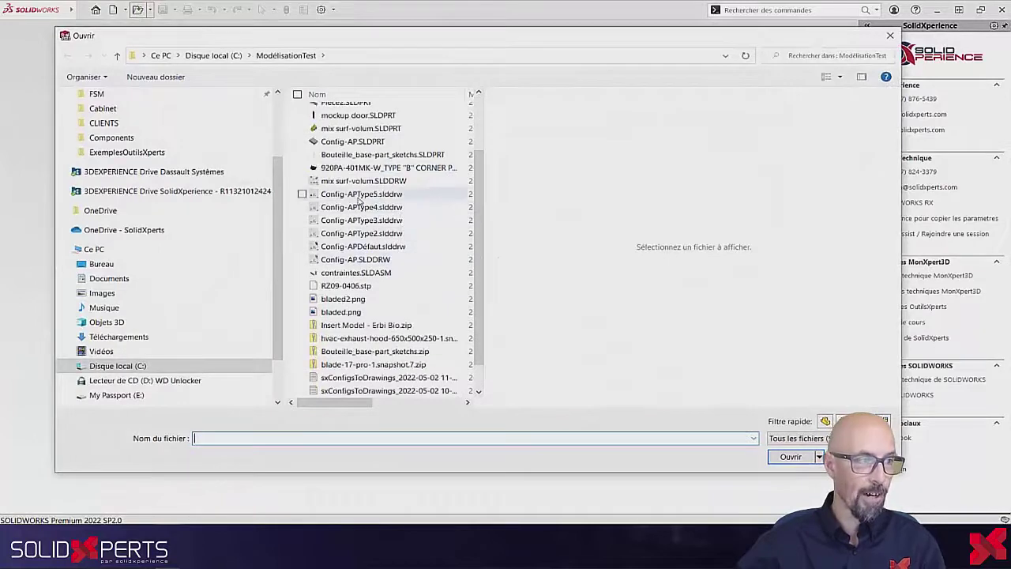
{"action": "left_click", "coordinate": [360, 207]}
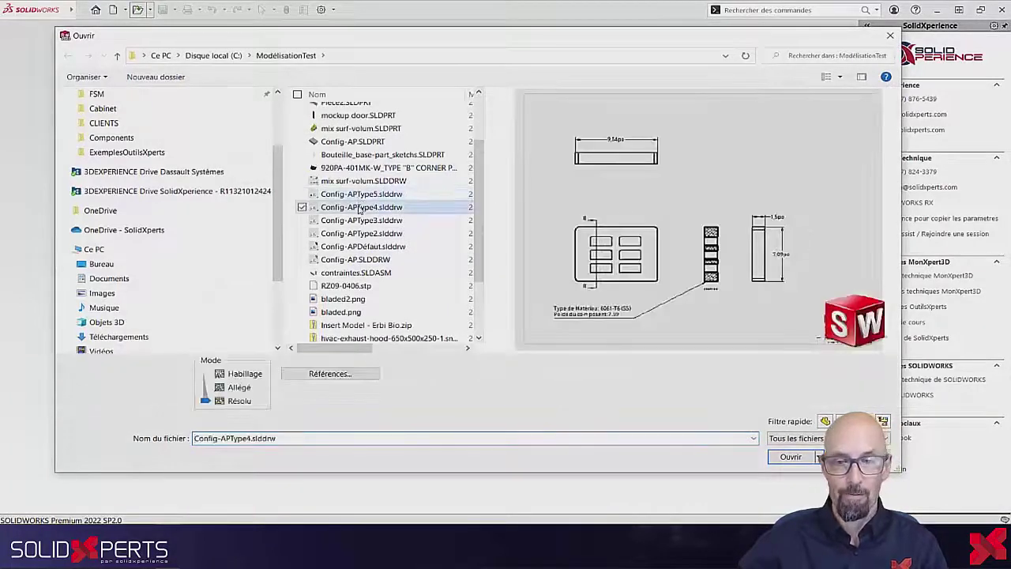
{"action": "left_click", "coordinate": [360, 220]}
{"action": "left_click", "coordinate": [360, 233]}
{"action": "left_click", "coordinate": [360, 247]}
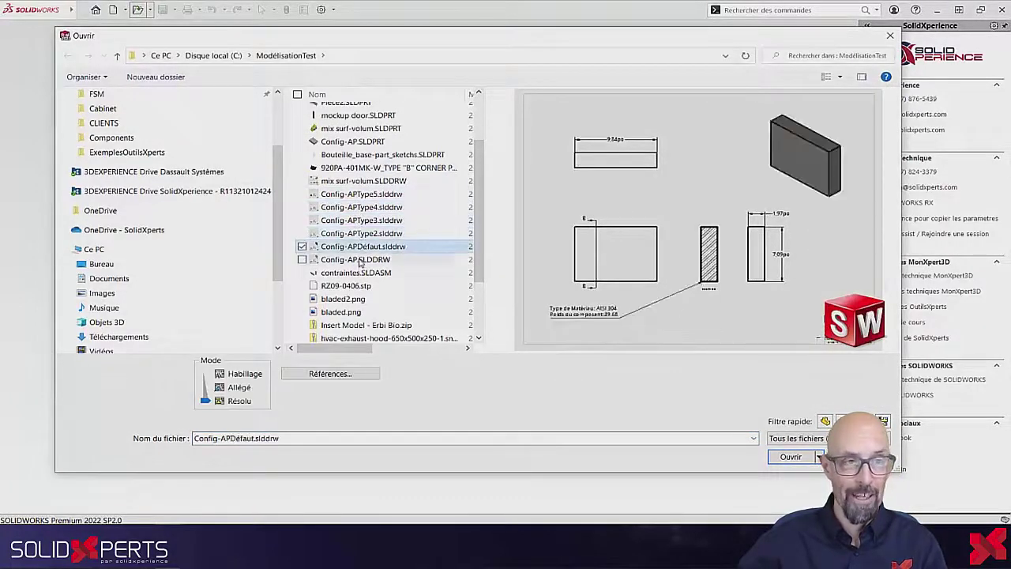
{"action": "left_click", "coordinate": [359, 259]}
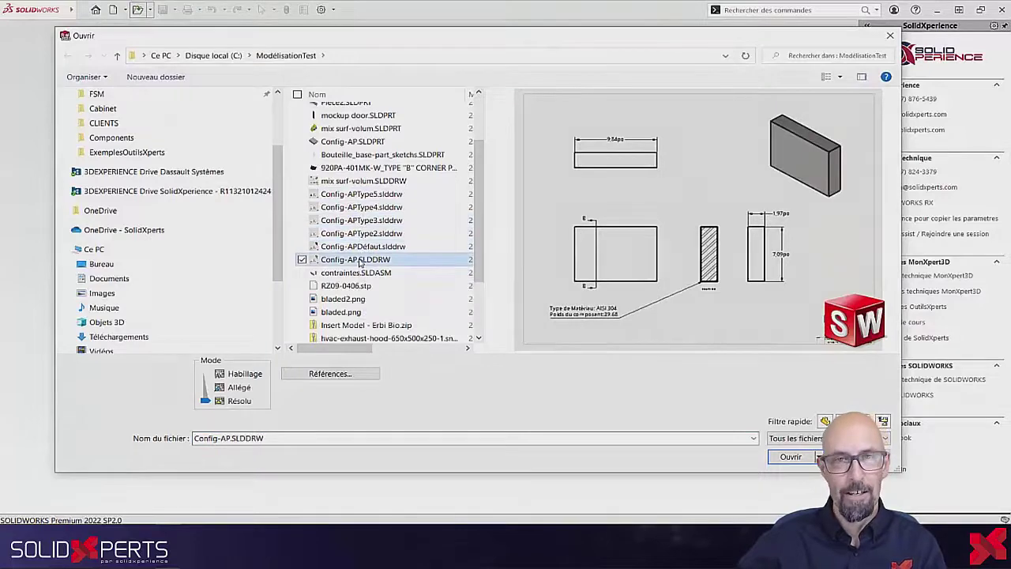
{"action": "left_click", "coordinate": [352, 221]}
{"action": "left_click", "coordinate": [352, 207]}
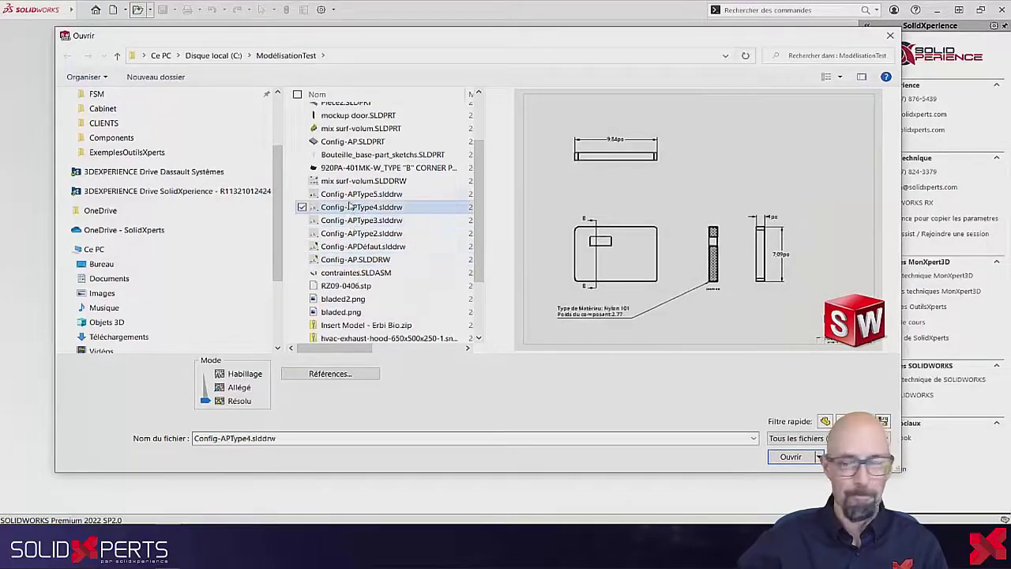
{"action": "left_click", "coordinate": [352, 195]}
{"action": "left_click", "coordinate": [790, 457]}
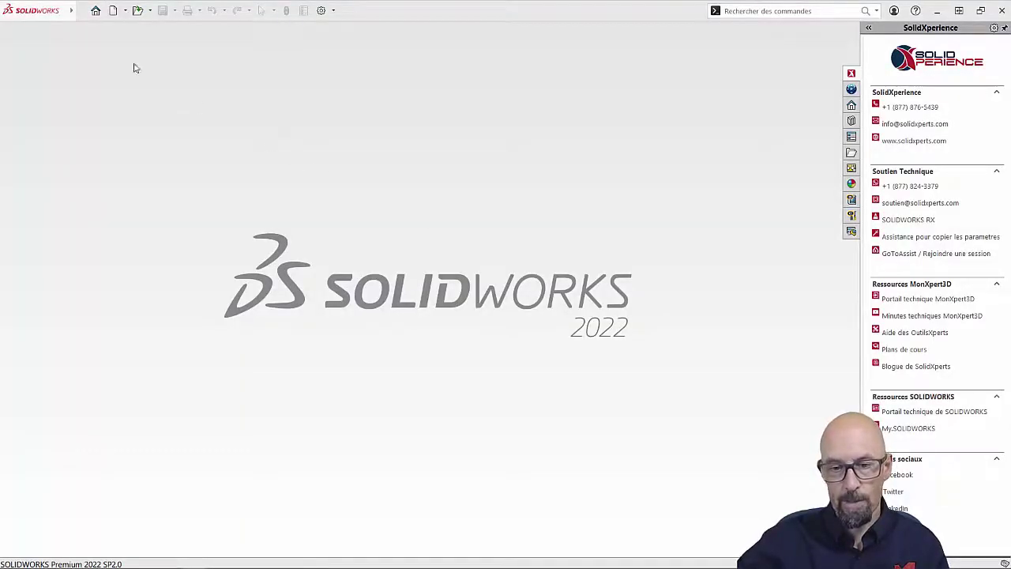
Start DocteurXperts from the OutilsXperts tools, then reposition and enlarge its window to show more of the file list
{"action": "mouse_move", "coordinate": [71, 13]}
{"action": "left_click", "coordinate": [154, 12]}
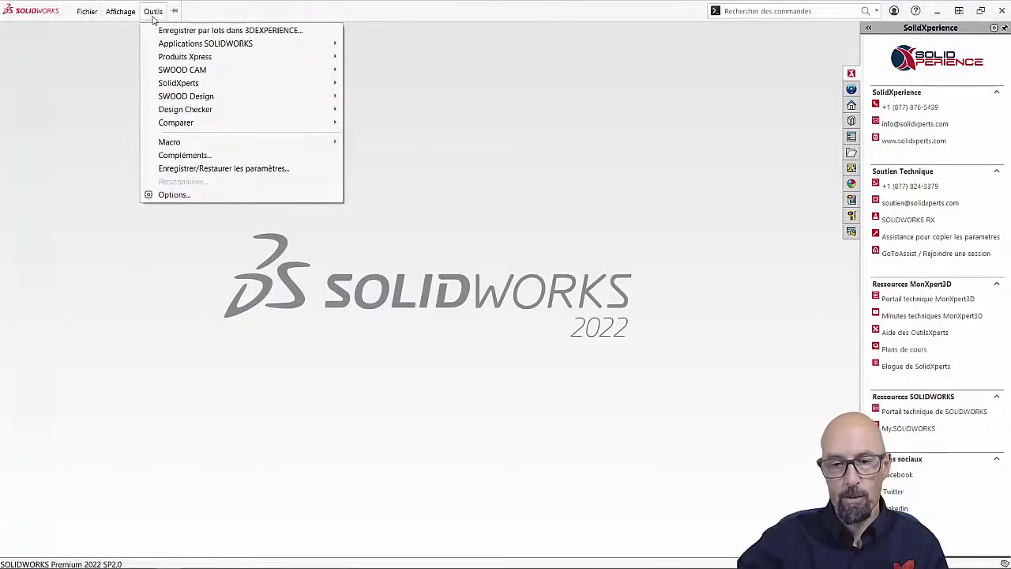
{"action": "mouse_move", "coordinate": [311, 87]}
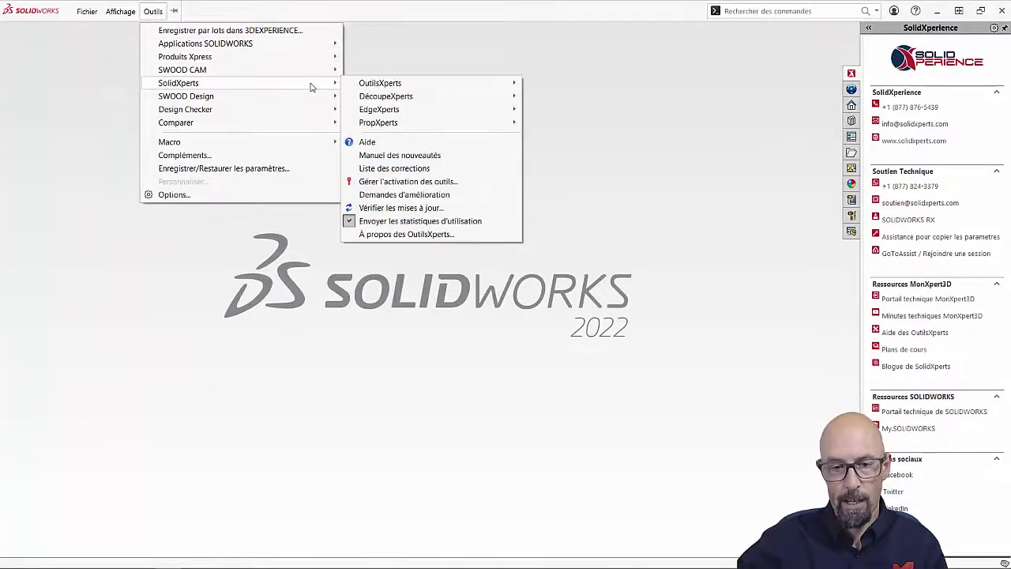
{"action": "mouse_move", "coordinate": [510, 84]}
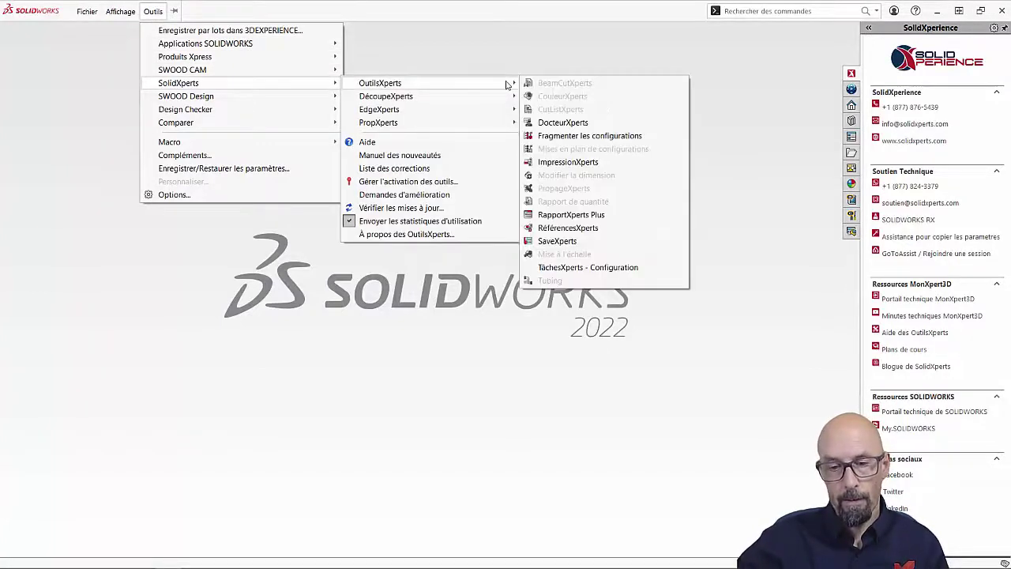
{"action": "left_click", "coordinate": [563, 122]}
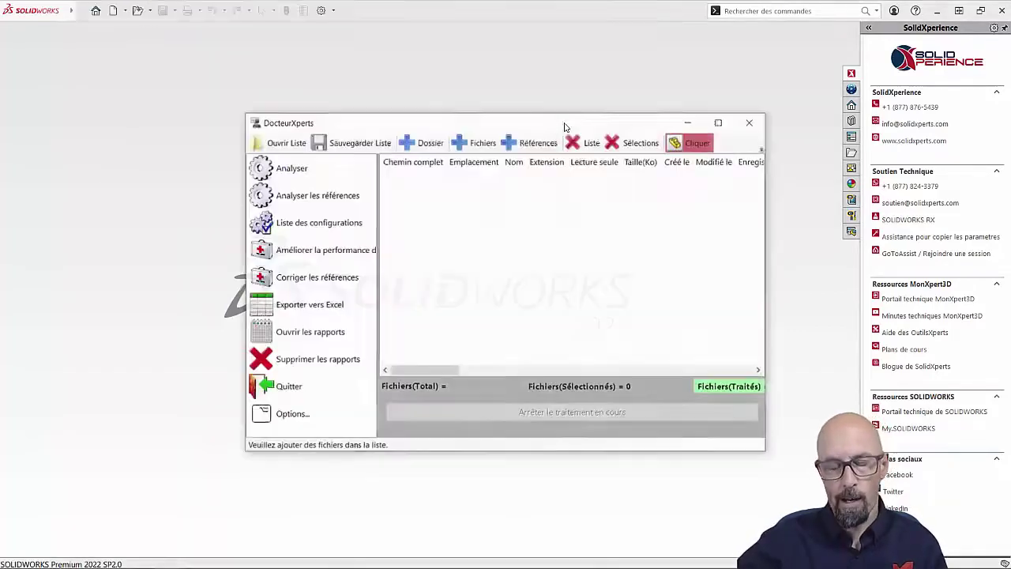
{"action": "left_click_drag", "start_coordinate": [564, 116], "coordinate": [414, 66]}
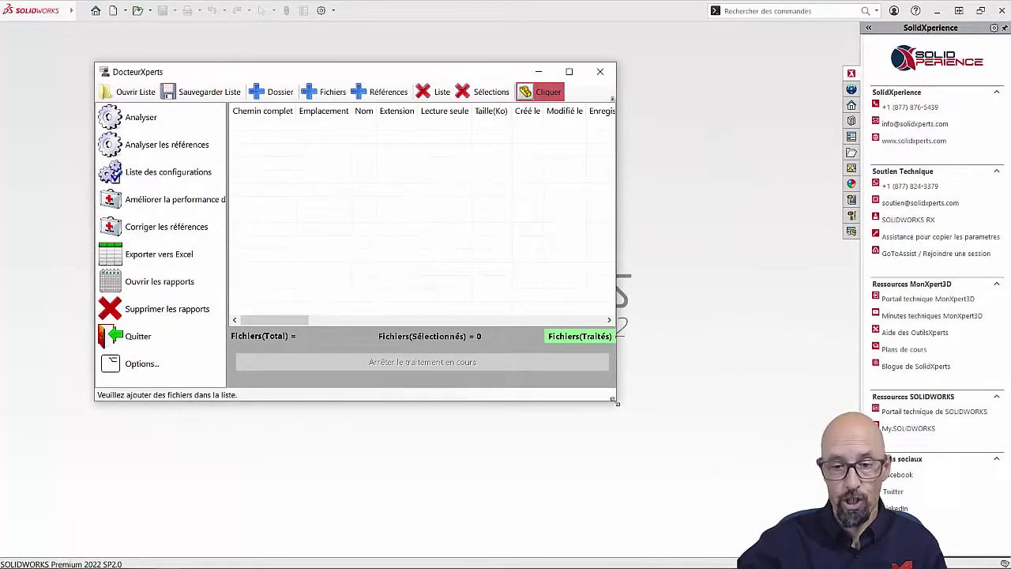
{"action": "left_click_drag", "start_coordinate": [617, 402], "coordinate": [771, 470]}
{"action": "left_click_drag", "start_coordinate": [804, 478], "coordinate": [775, 461]}
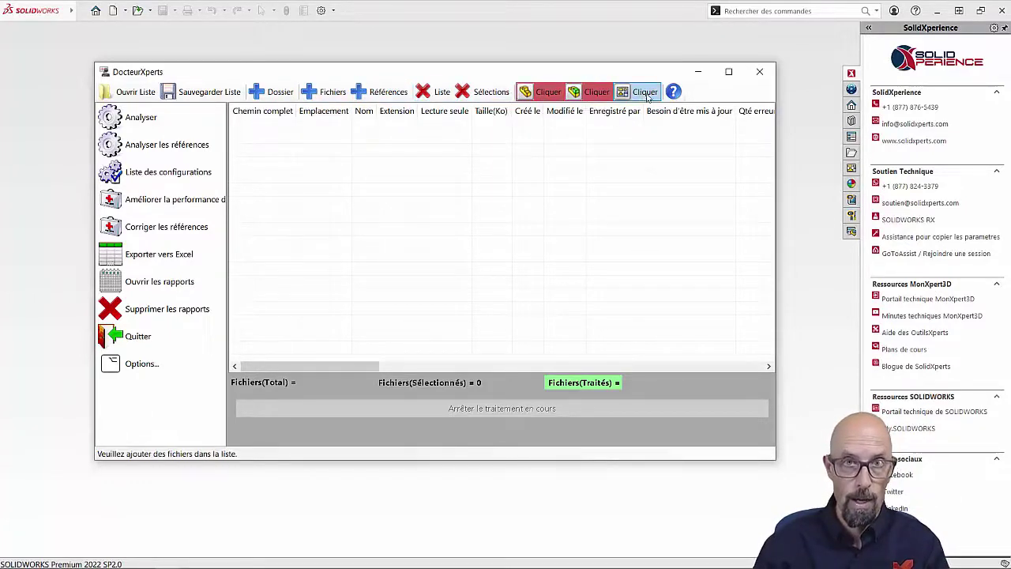
Add Pallets_Dispenser.SLDASM from the ExemplesOutilsXperts folder to the DocteurXperts list and mark all part and assembly files for processing
{"action": "left_click", "coordinate": [327, 95]}
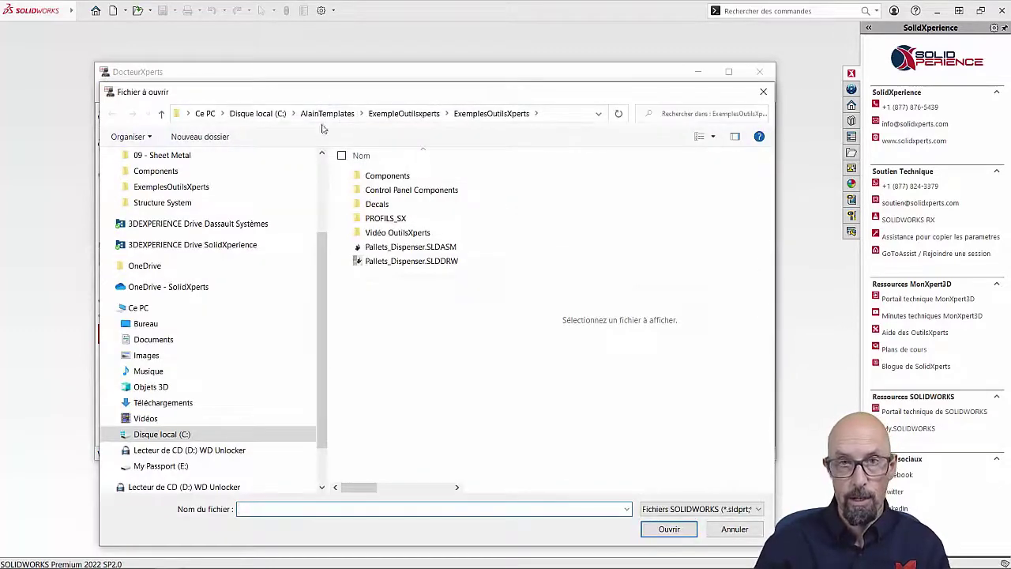
{"action": "left_click", "coordinate": [381, 248]}
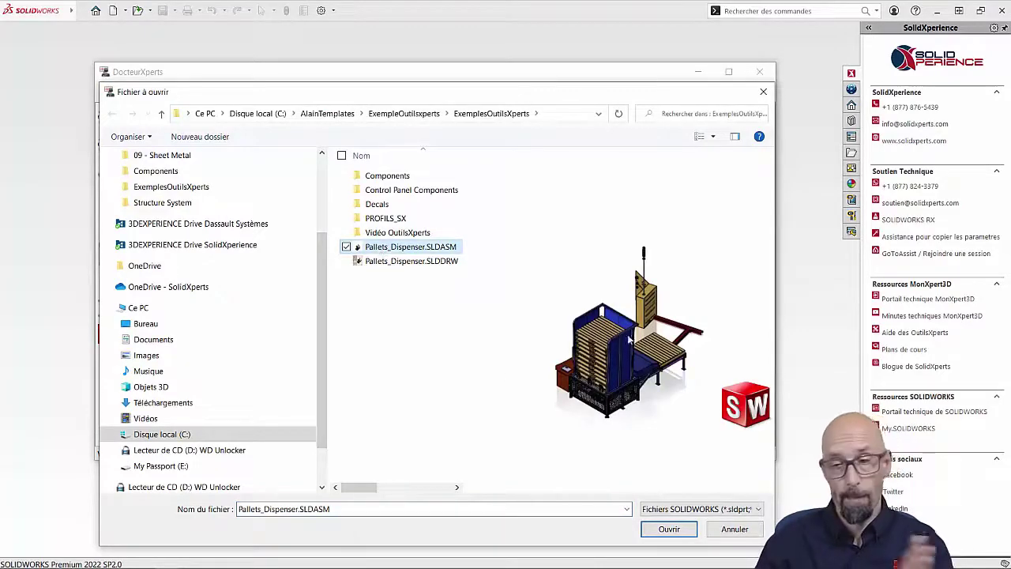
{"action": "left_click", "coordinate": [668, 530]}
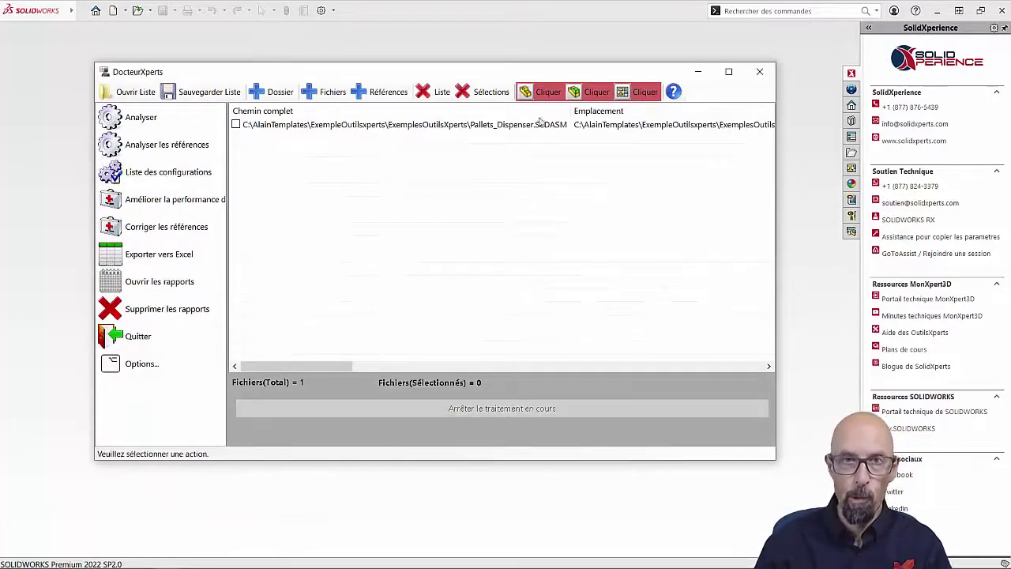
{"action": "left_click", "coordinate": [545, 92]}
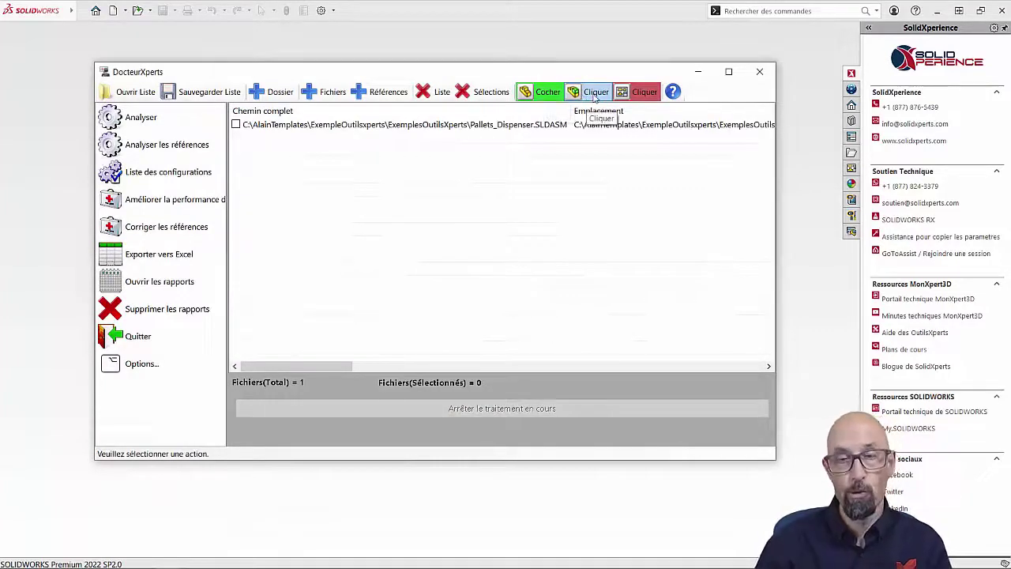
{"action": "left_click", "coordinate": [596, 93]}
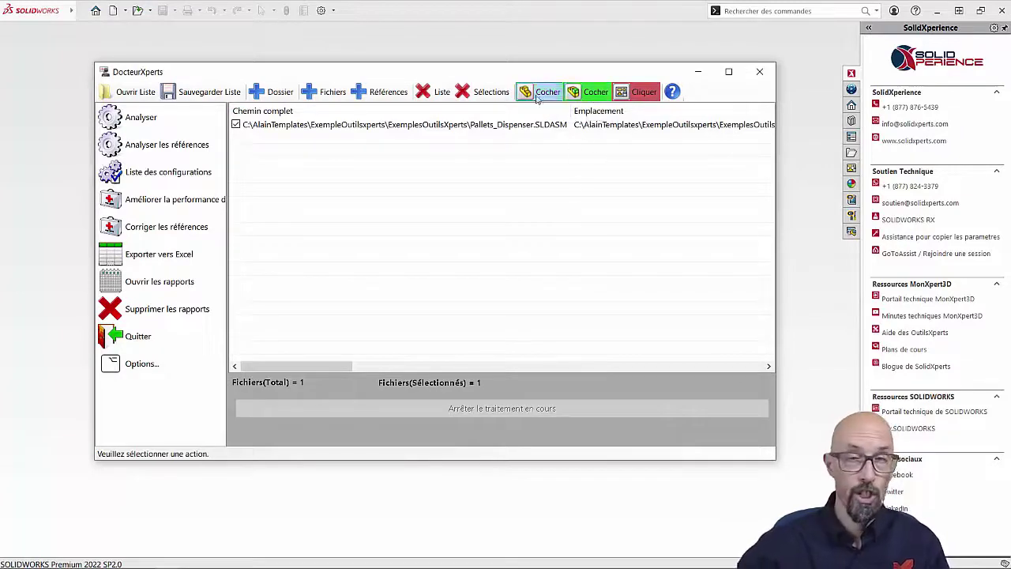